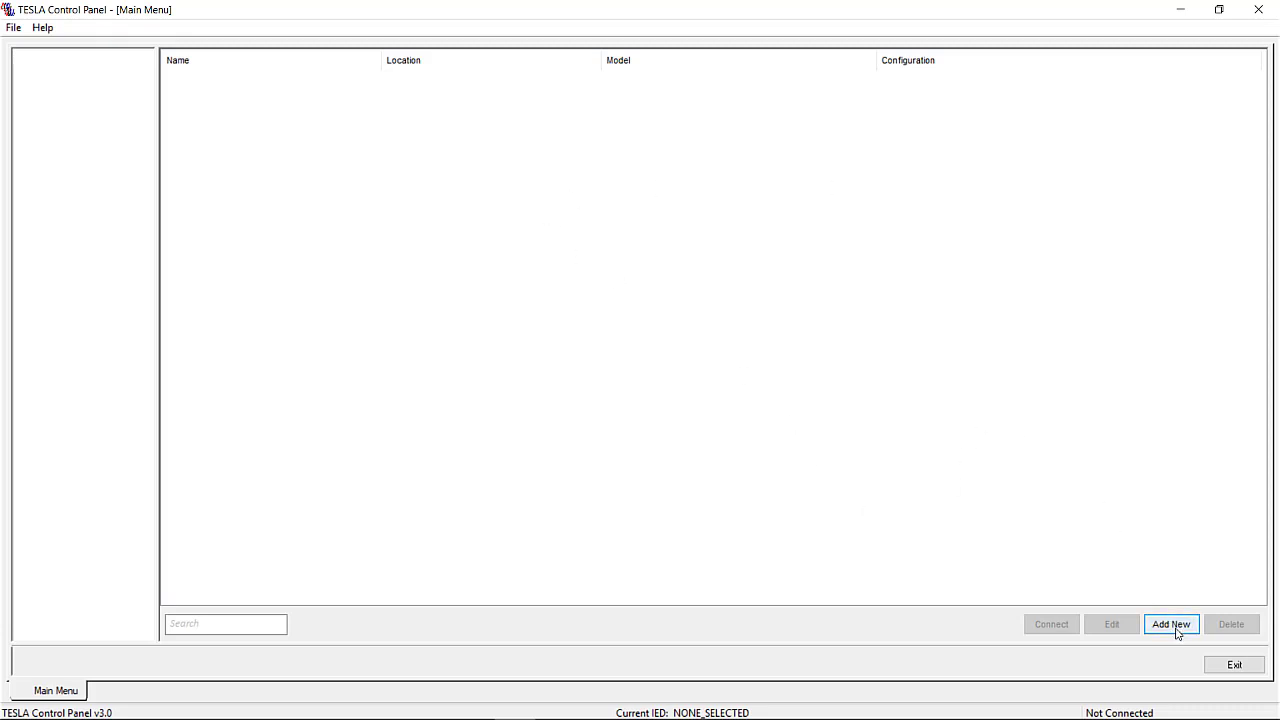
# Step: Start a new IED definition named Canyon Creek, keeping the TESLA 3000/4000 - 36 Channels configuration
pyautogui.click(1174, 627)
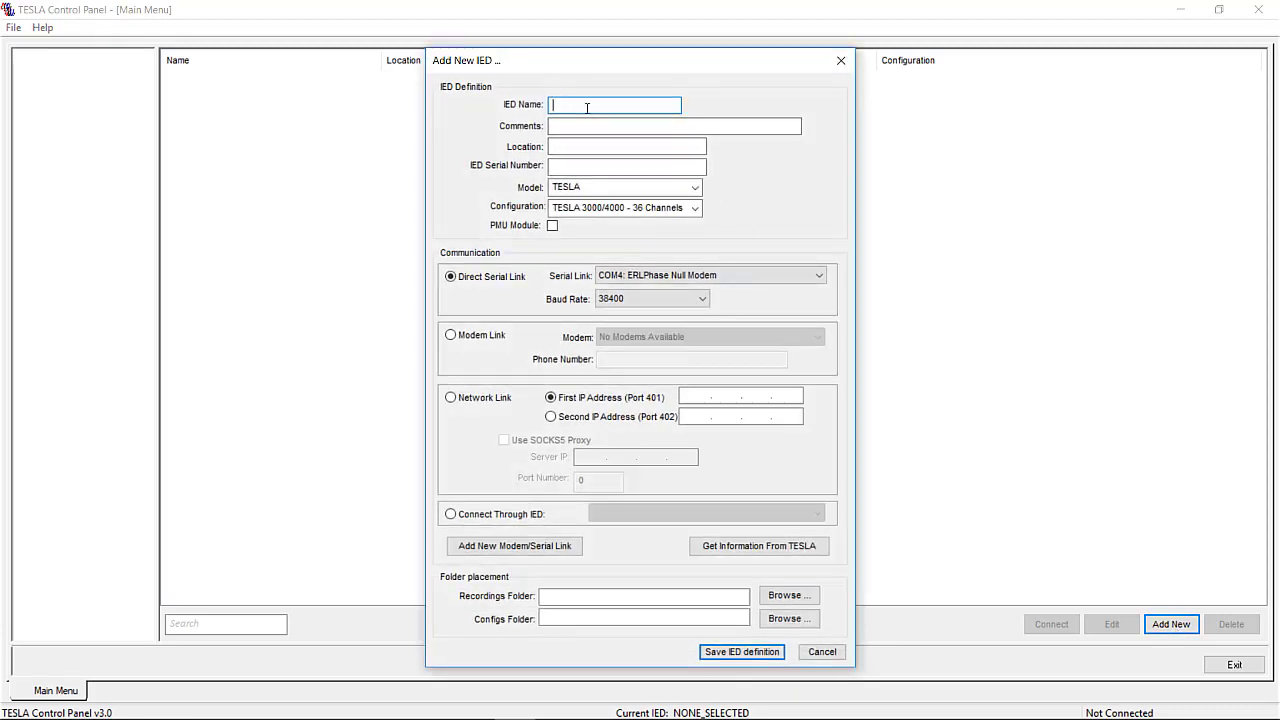
pyautogui.write('Canyon')
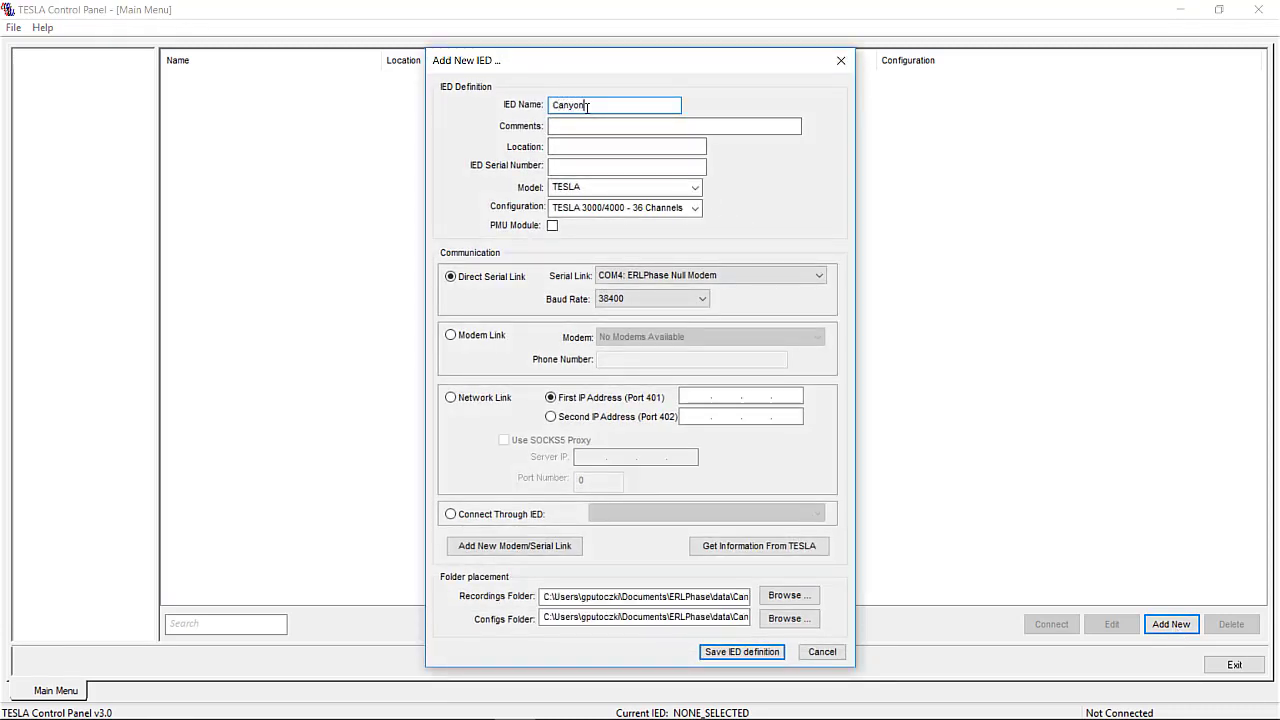
pyautogui.write(' Creek')
pyautogui.click(695, 209)
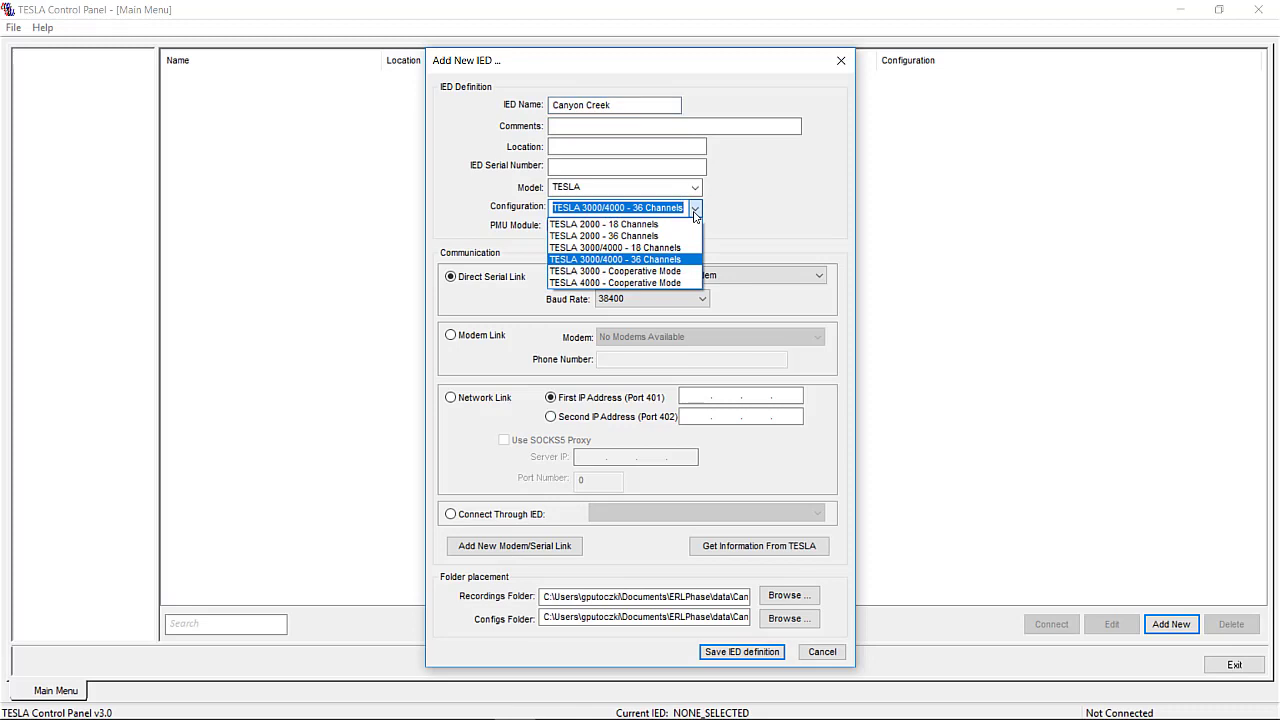
pyautogui.click(695, 212)
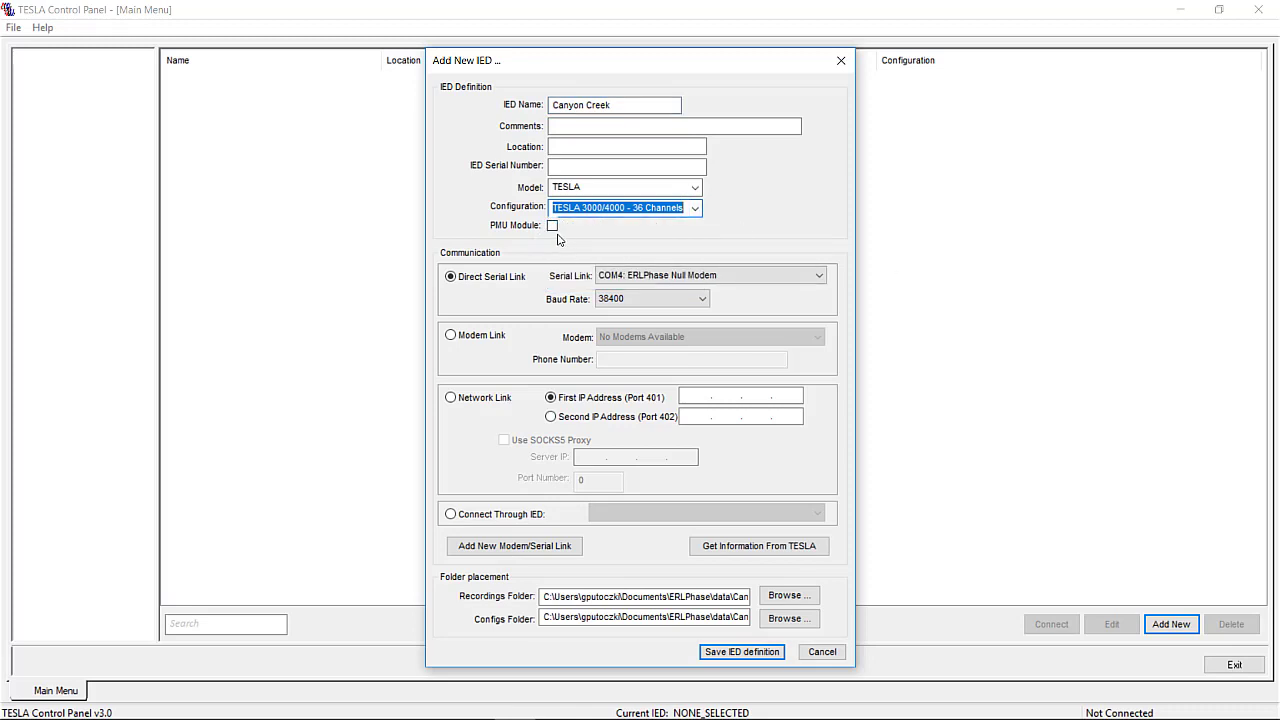
# Step: Set the IED's communication to a network link with 192.168.0.80 as the first IP address (Port 401)
pyautogui.click(450, 399)
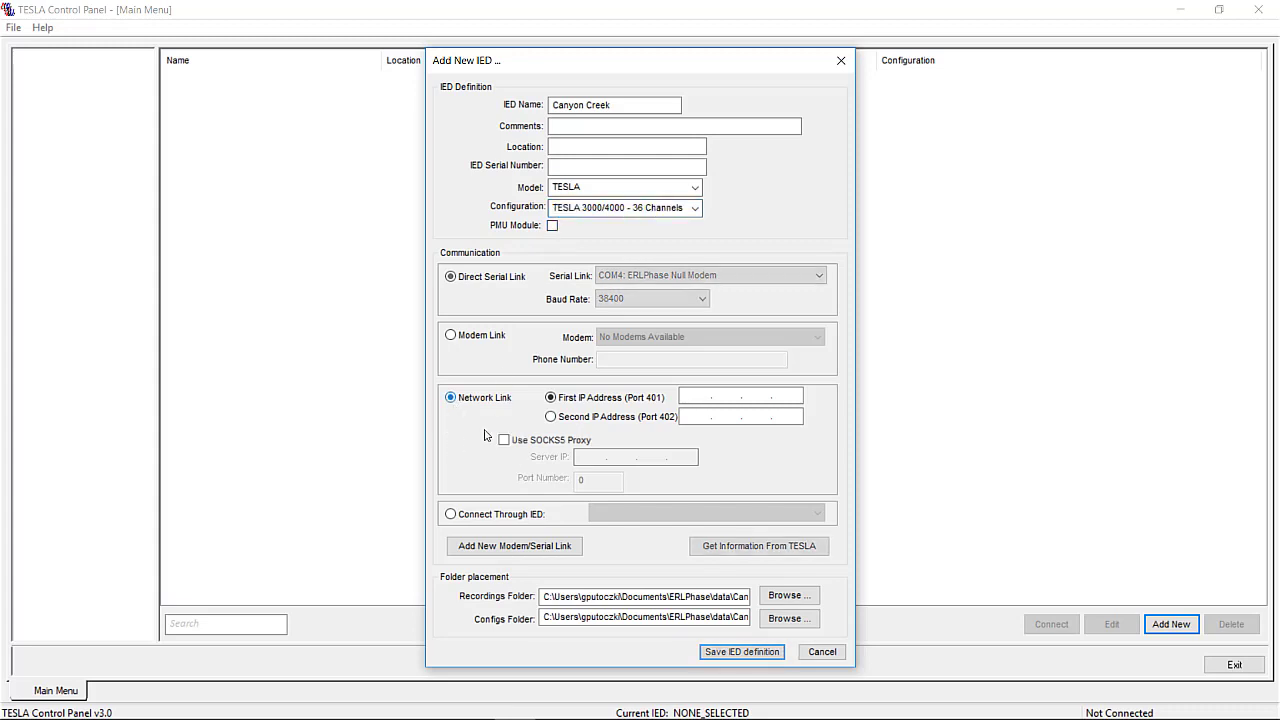
pyautogui.click(699, 396)
pyautogui.write('192.168.')
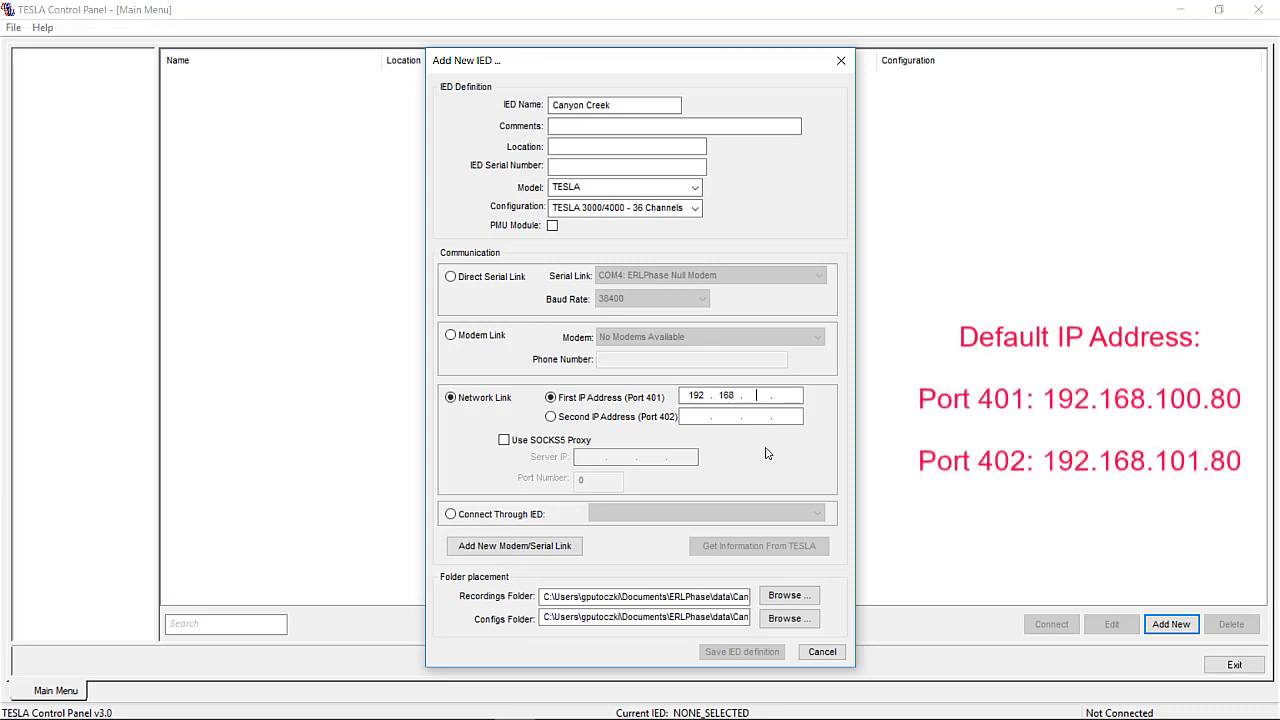
pyautogui.write('0.80')
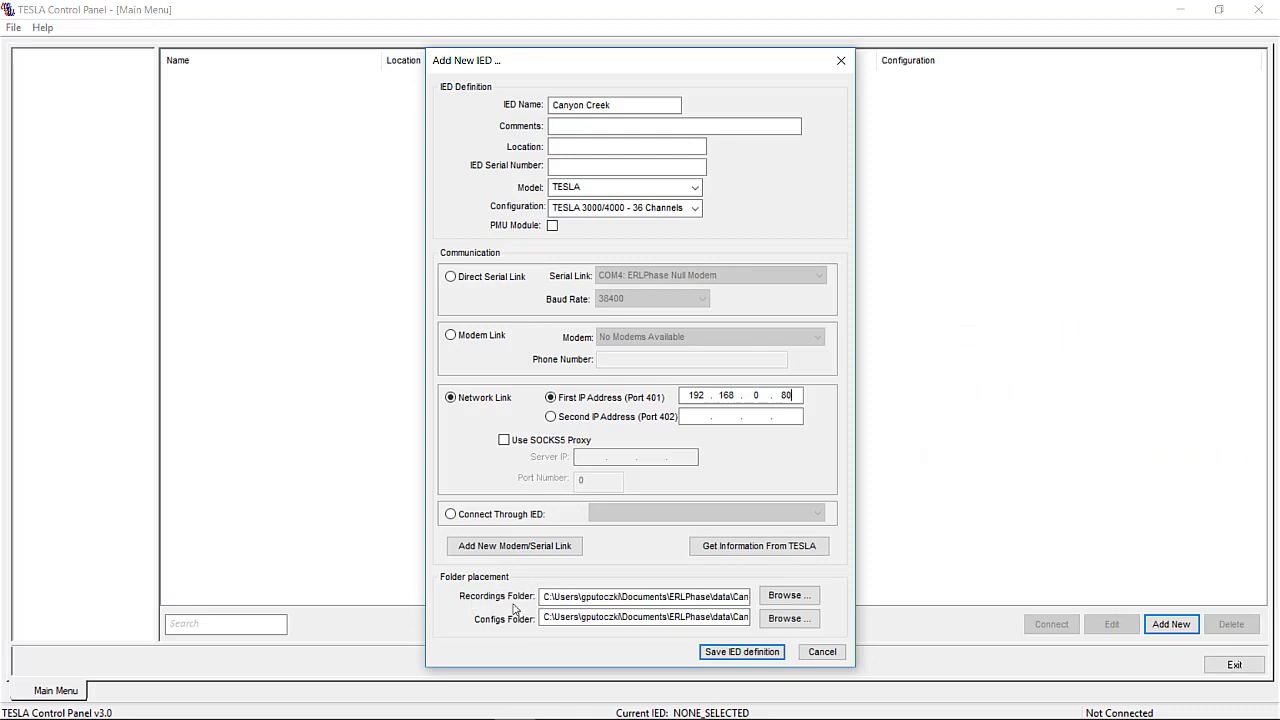
# Step: Check the full recordings and configs folder paths, and save the IED definition
pyautogui.click(565, 596)
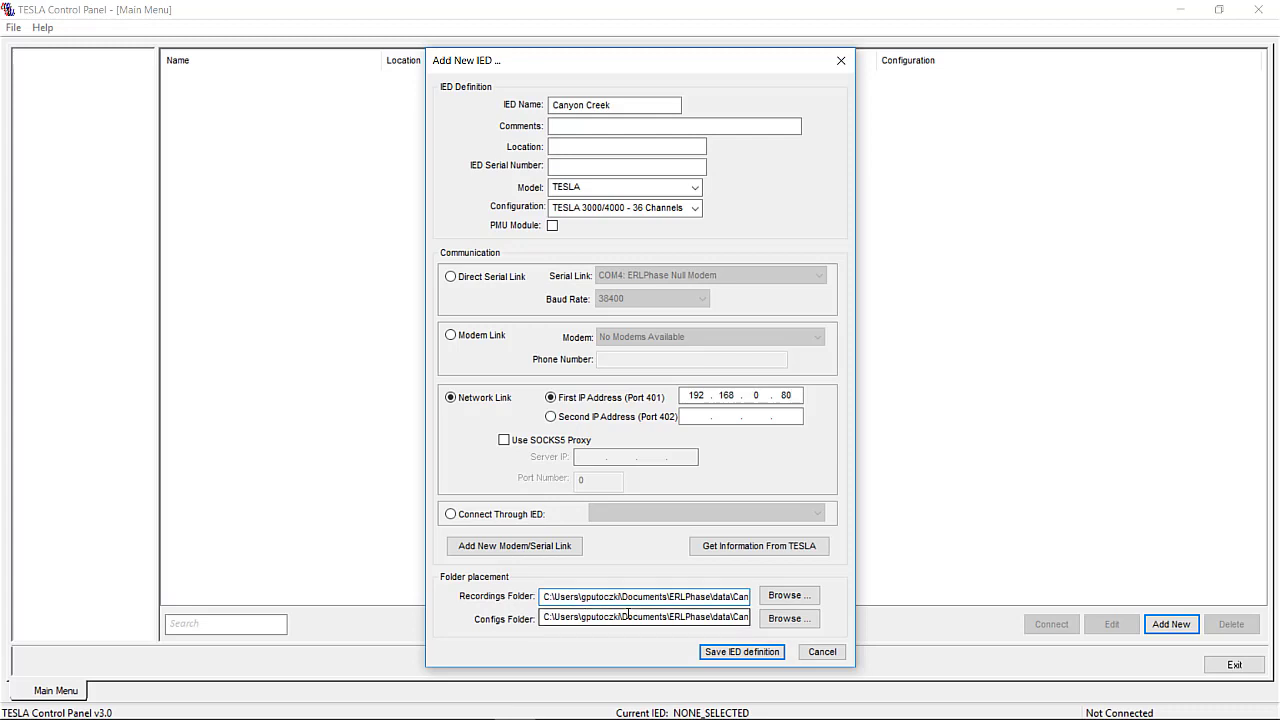
pyautogui.press('End')
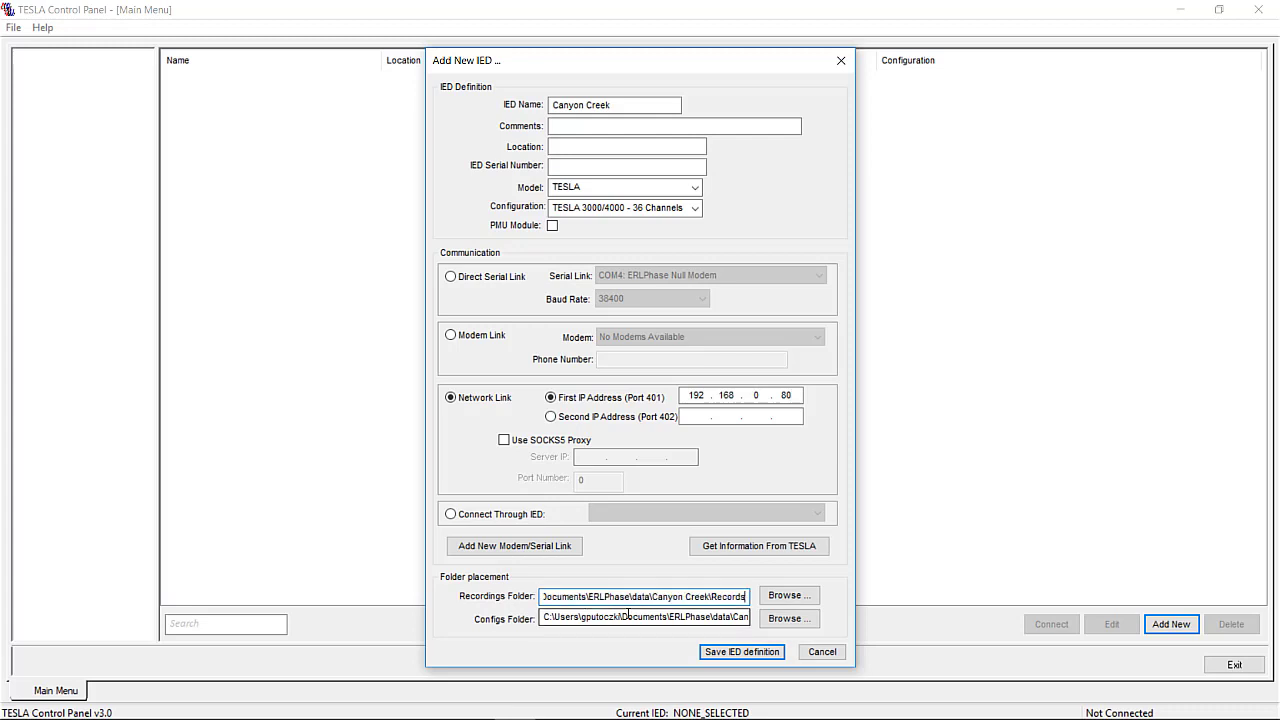
pyautogui.click(604, 617)
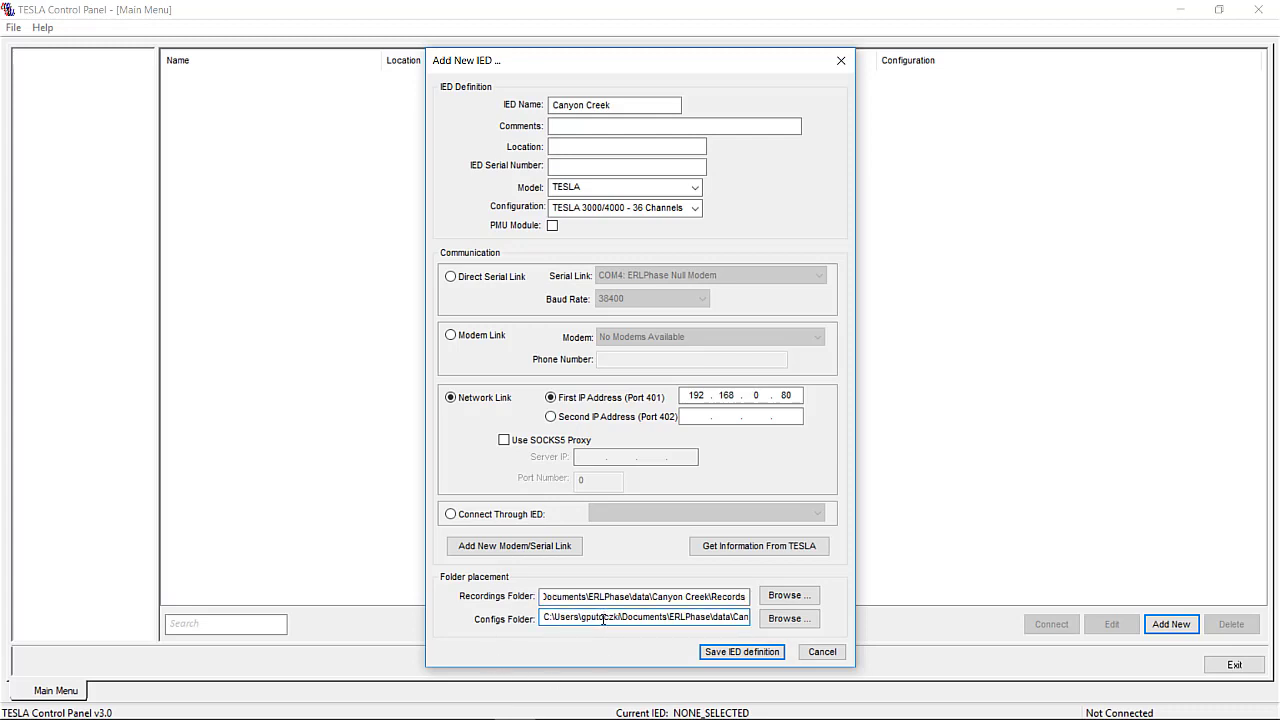
pyautogui.press('End')
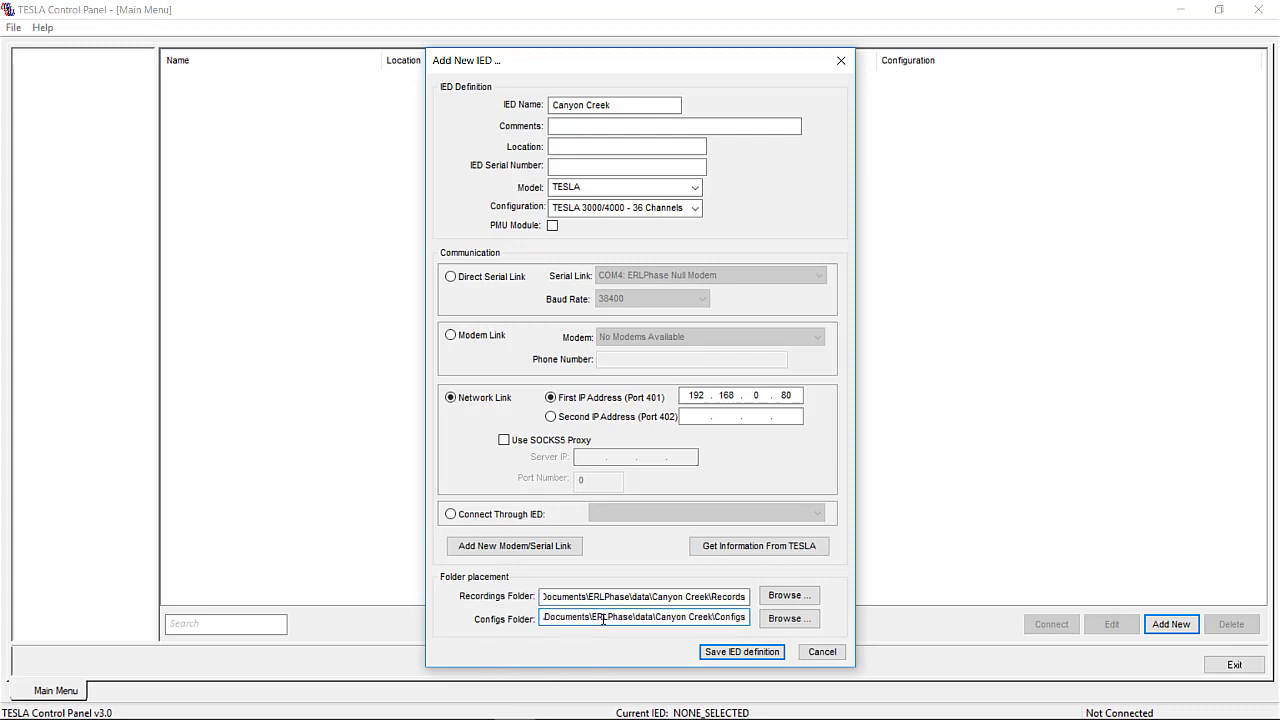
pyautogui.press('Home')
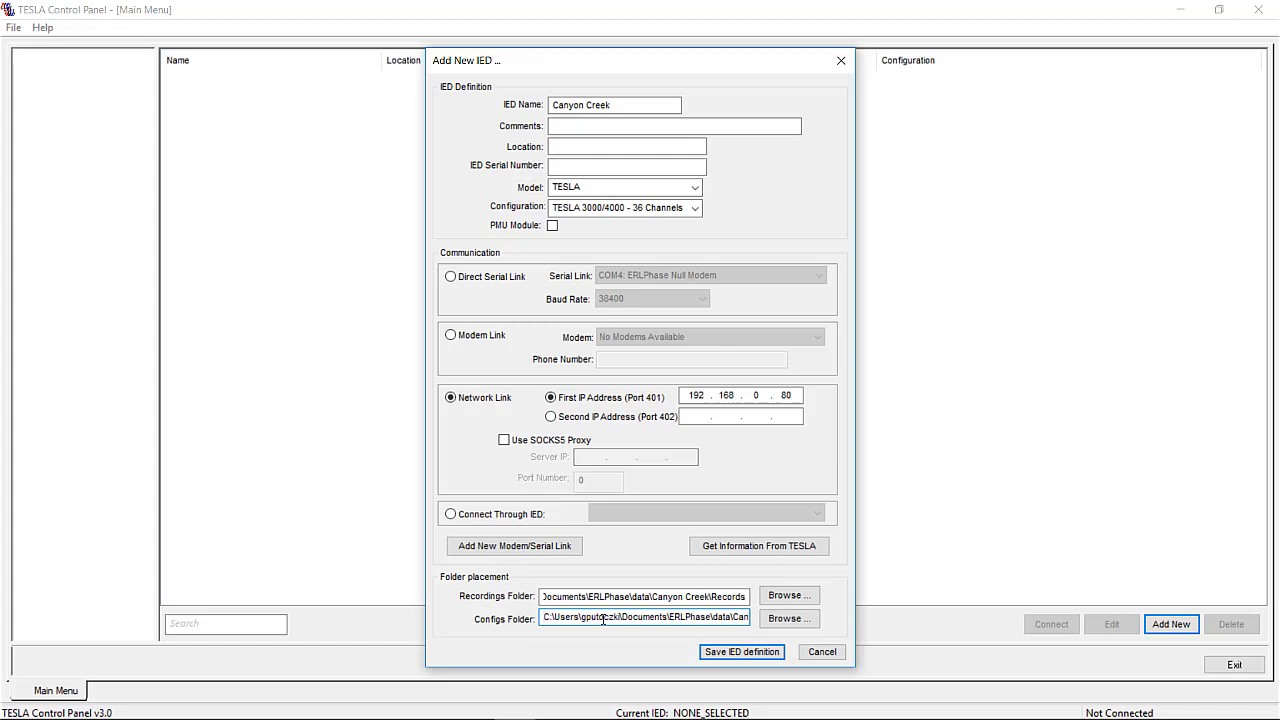
pyautogui.click(740, 653)
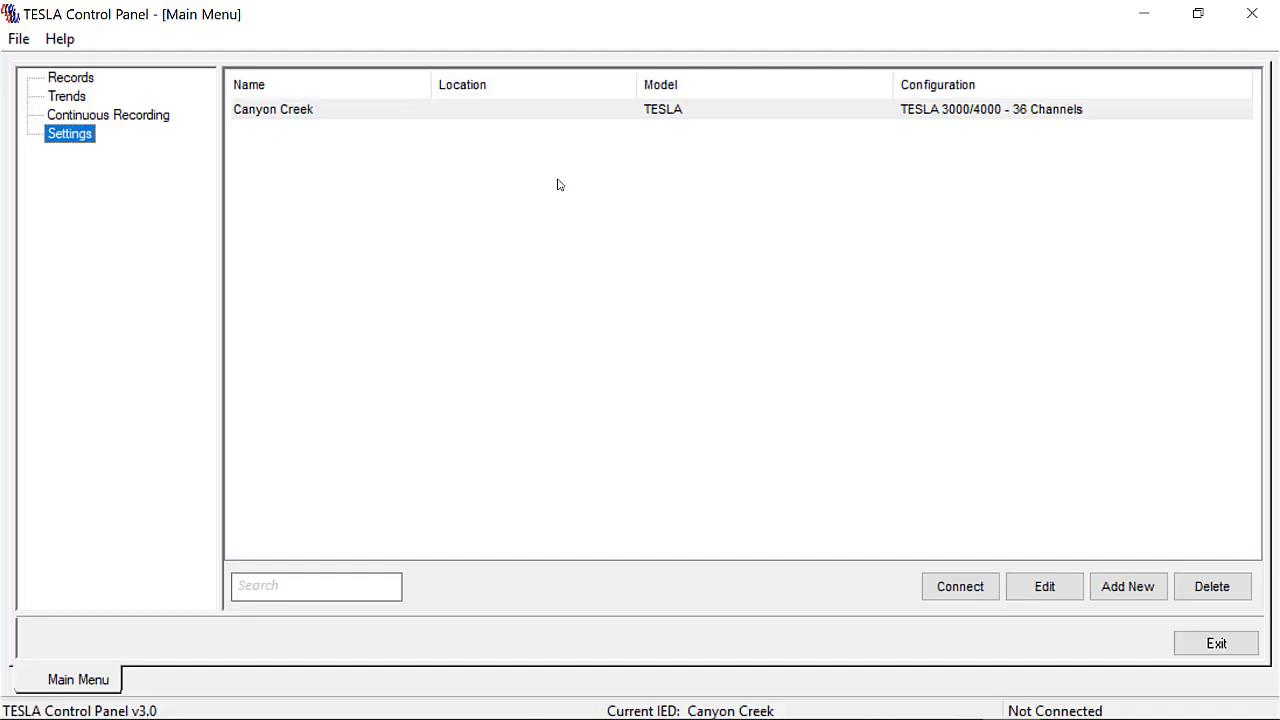
# Step: Create a new settings file for Canyon Creek using setting version 407
pyautogui.doubleClick(70, 134)
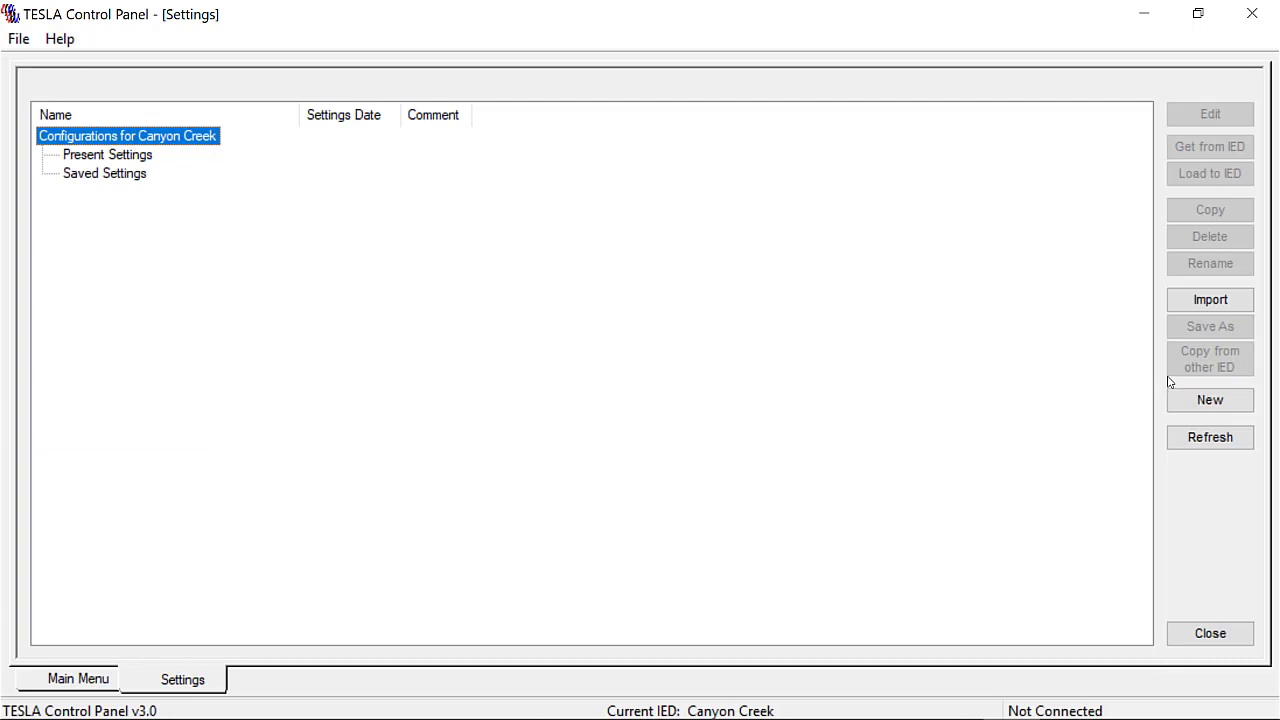
pyautogui.click(1189, 403)
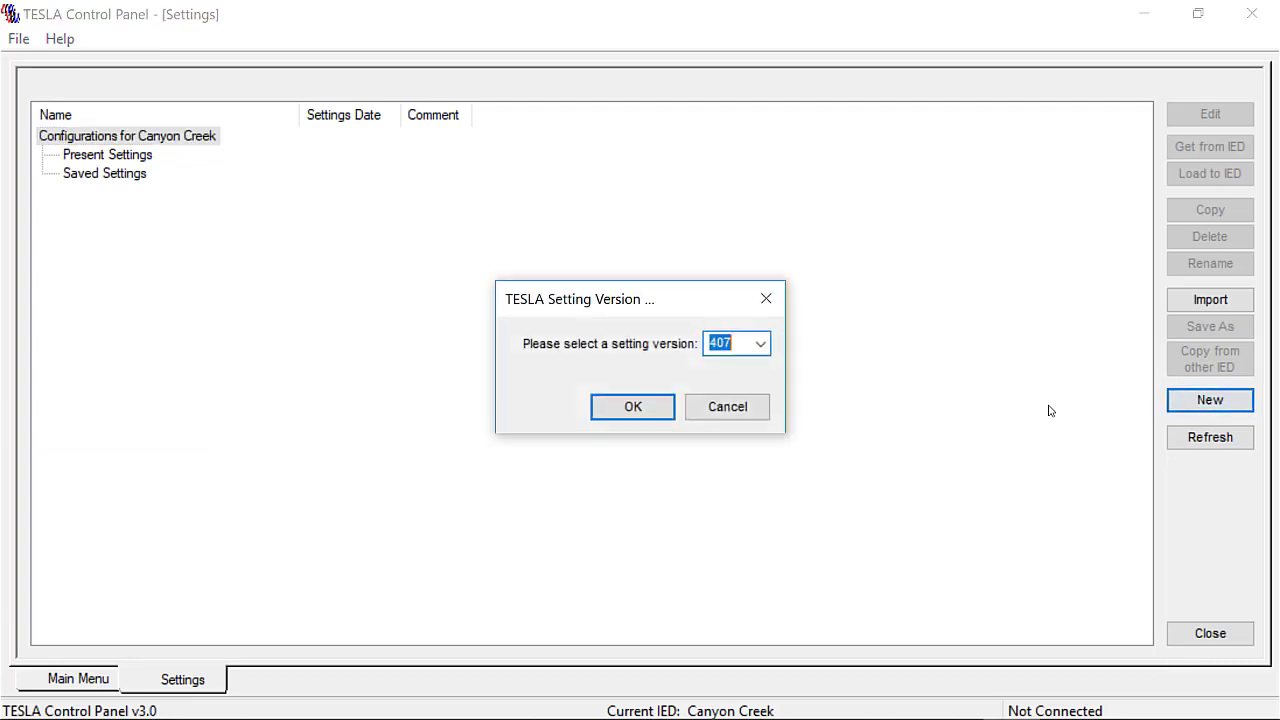
pyautogui.click(761, 345)
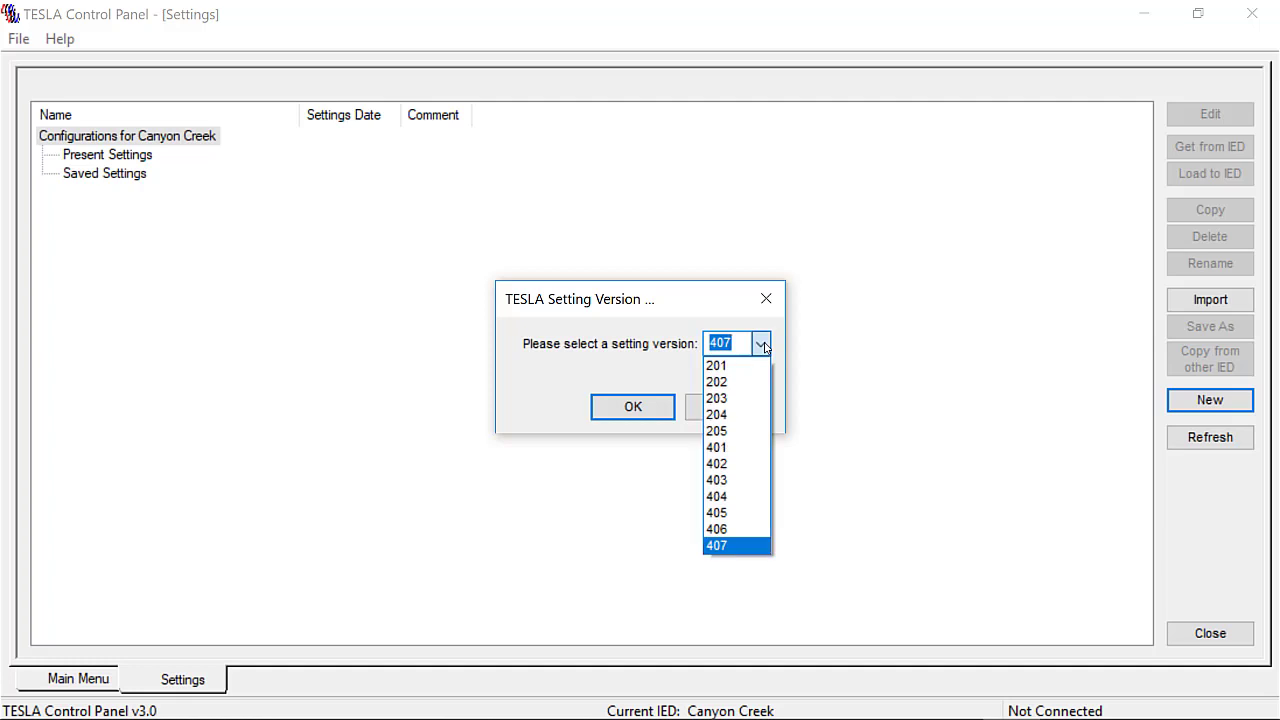
pyautogui.click(761, 345)
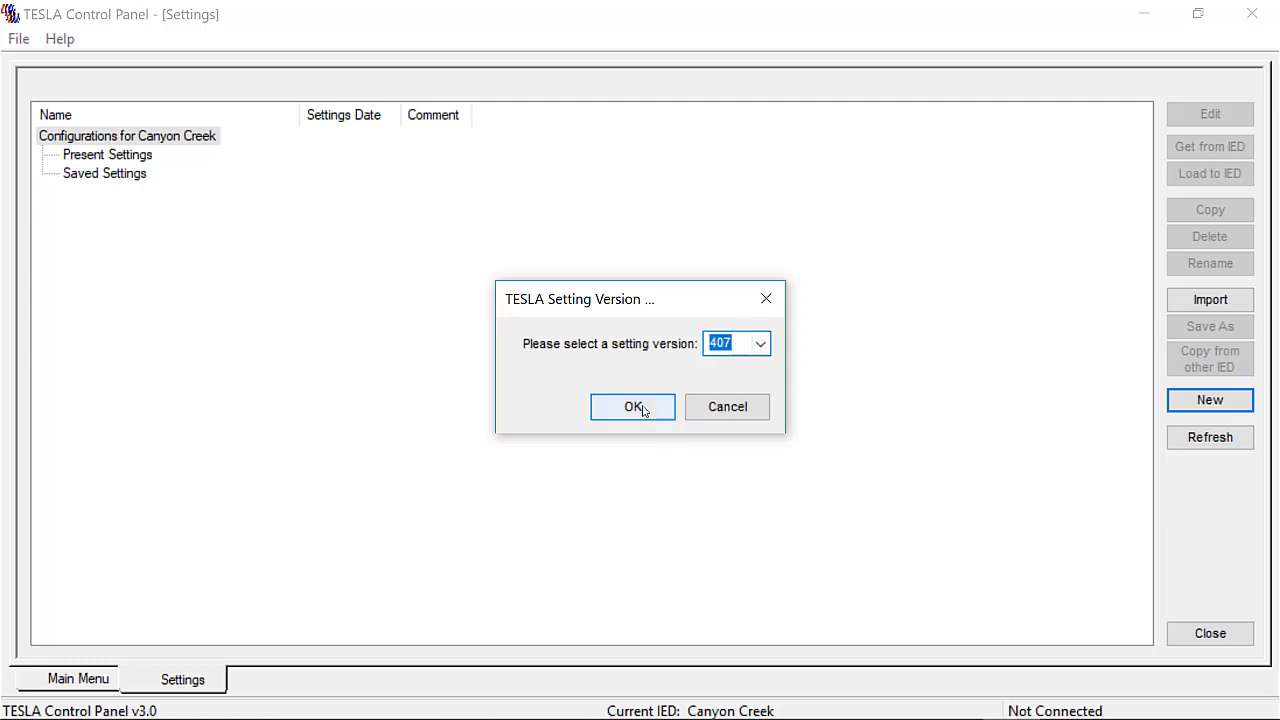
pyautogui.click(640, 406)
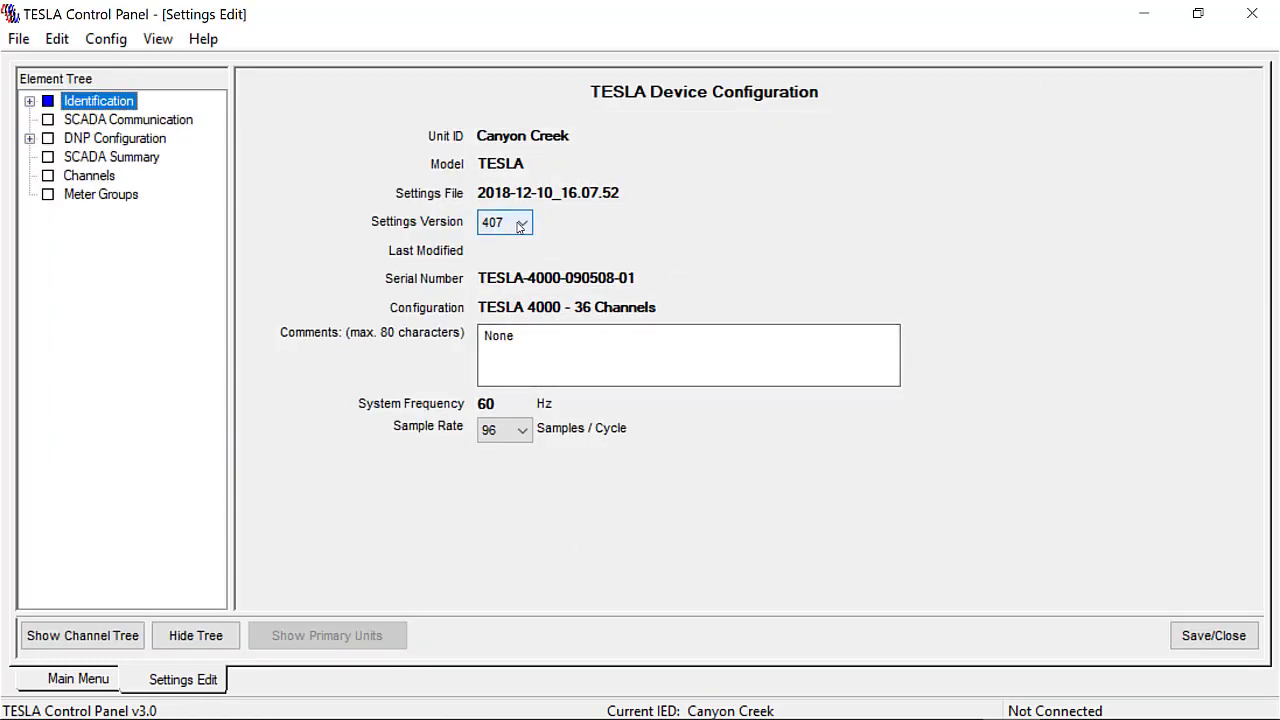
# Step: Examine the settings version and the available sample rates in the device configuration
pyautogui.click(529, 230)
pyautogui.click(529, 230)
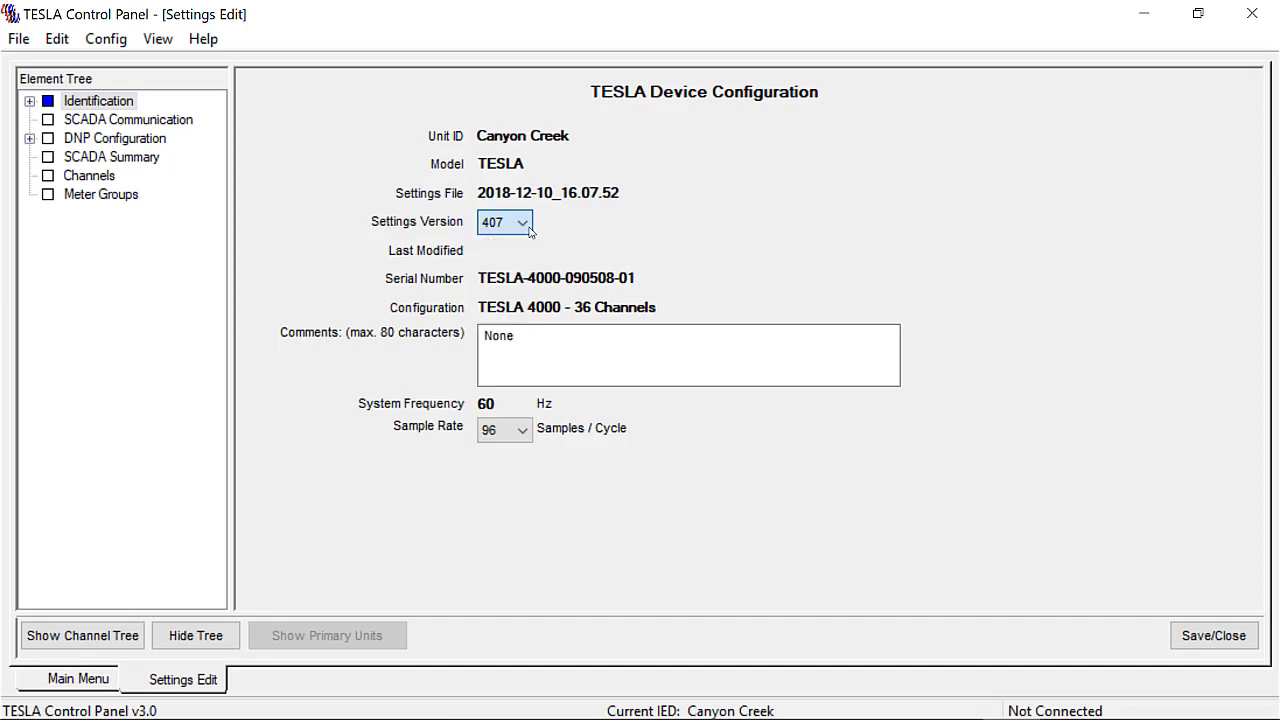
pyautogui.click(523, 433)
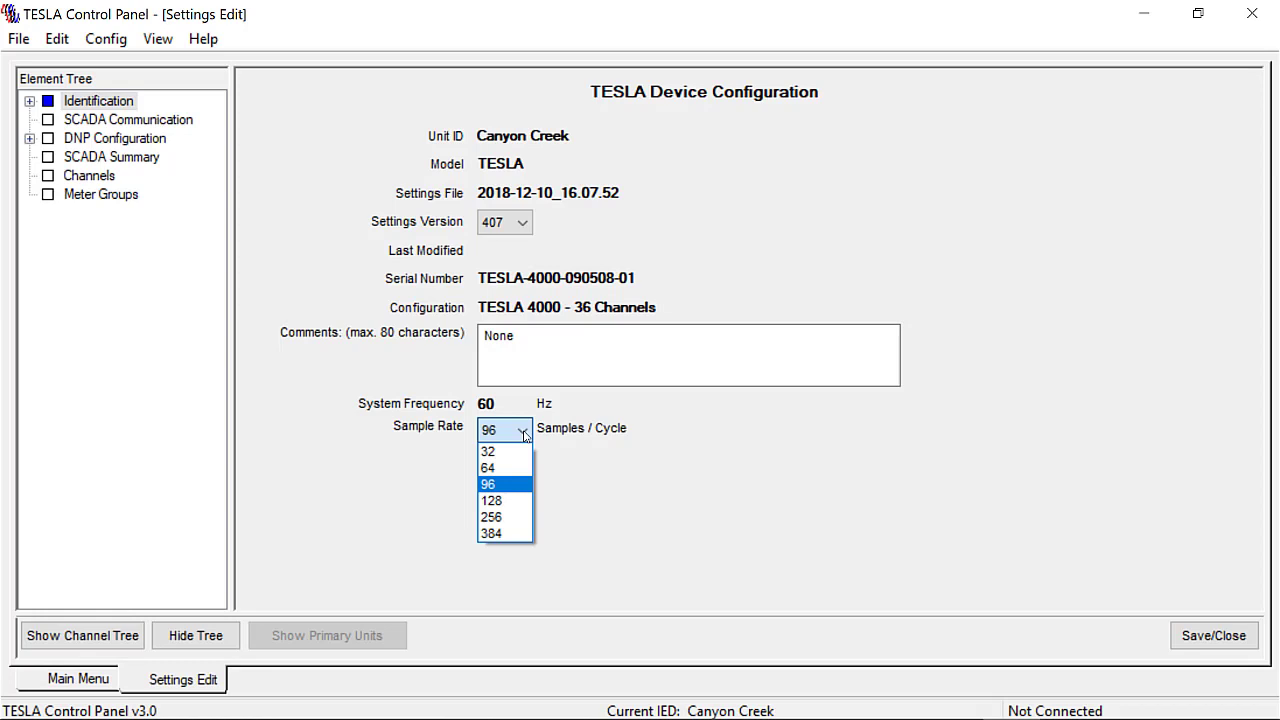
pyautogui.click(526, 433)
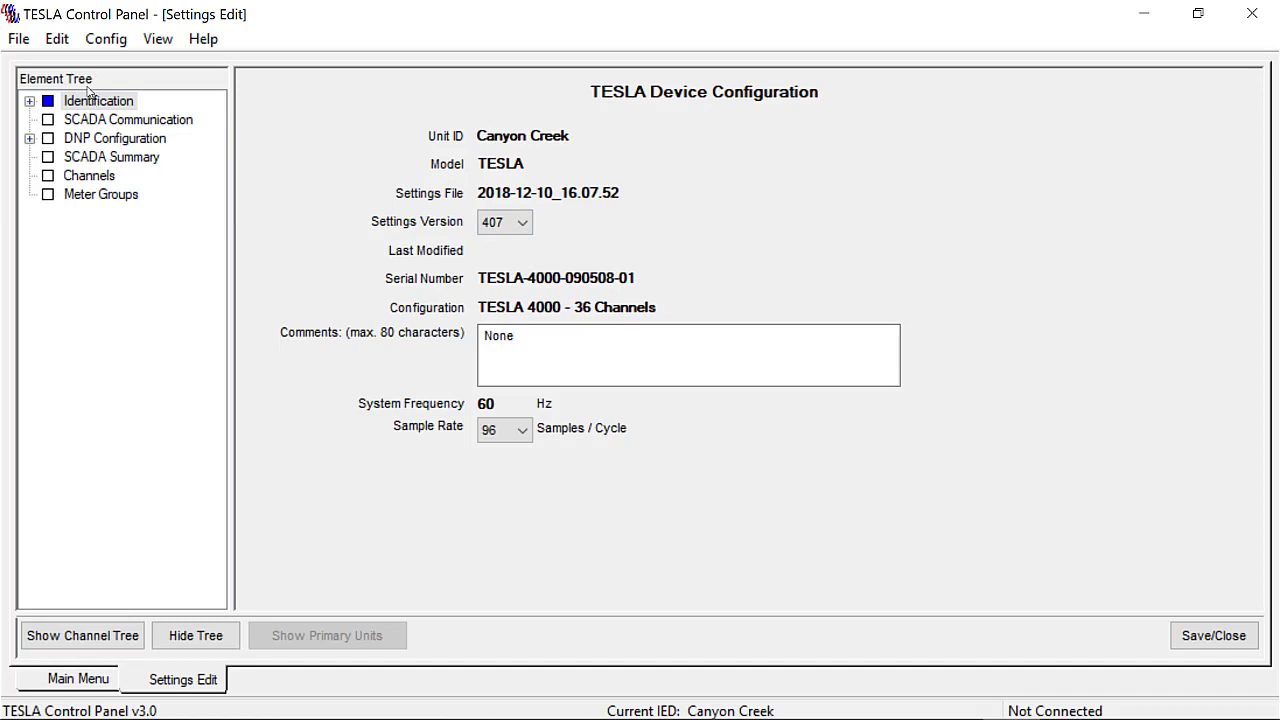
# Step: Add a new element named Line 1 under Channels
pyautogui.click(97, 177)
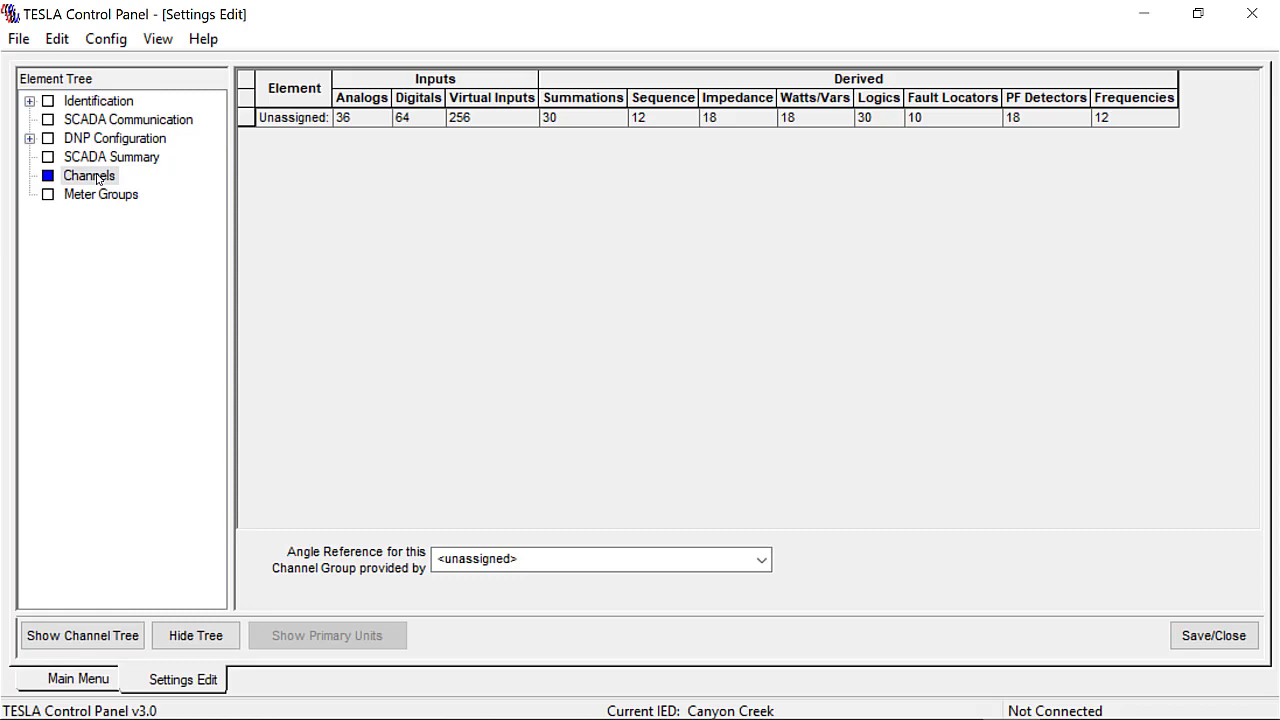
pyautogui.rightClick(97, 178)
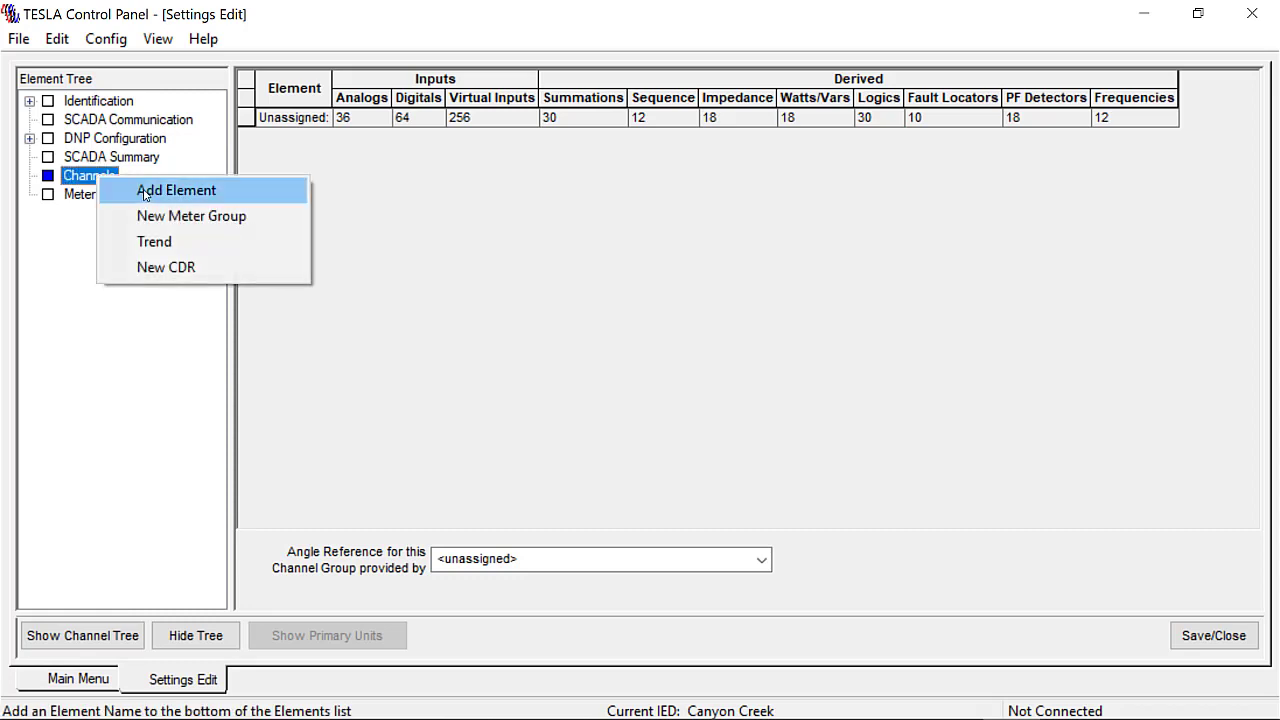
pyautogui.click(143, 190)
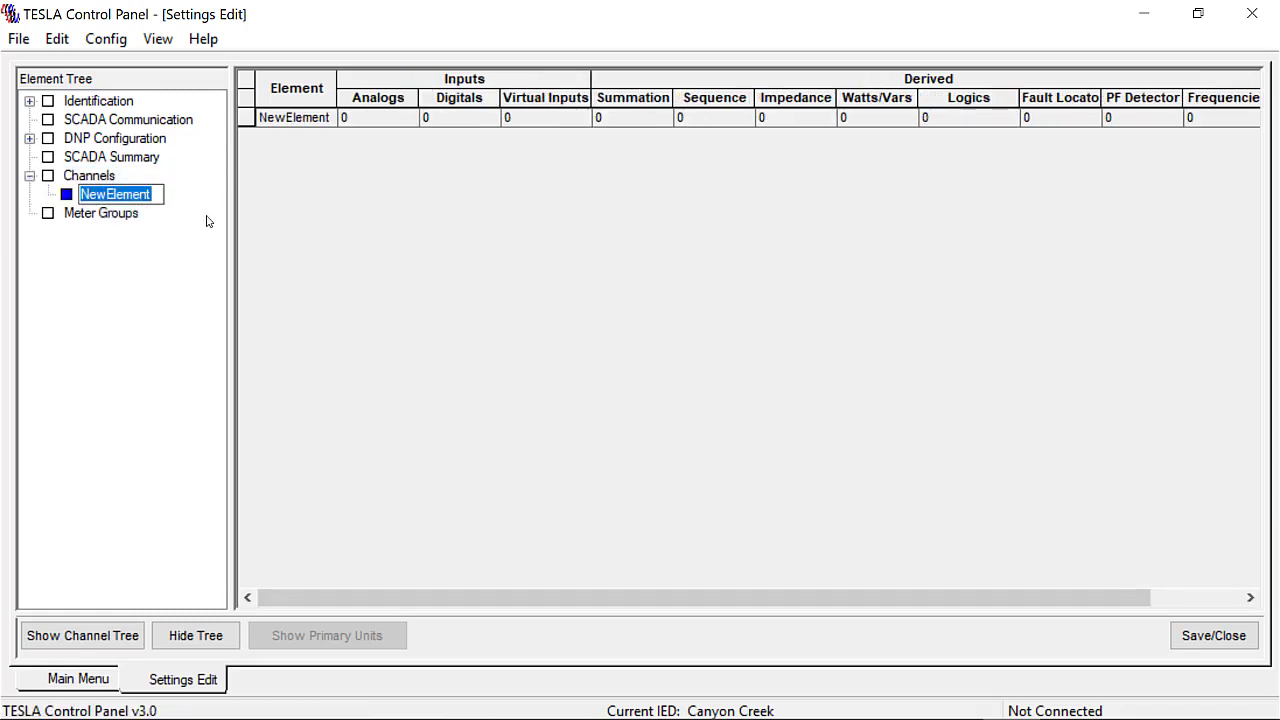
pyautogui.write('Line')
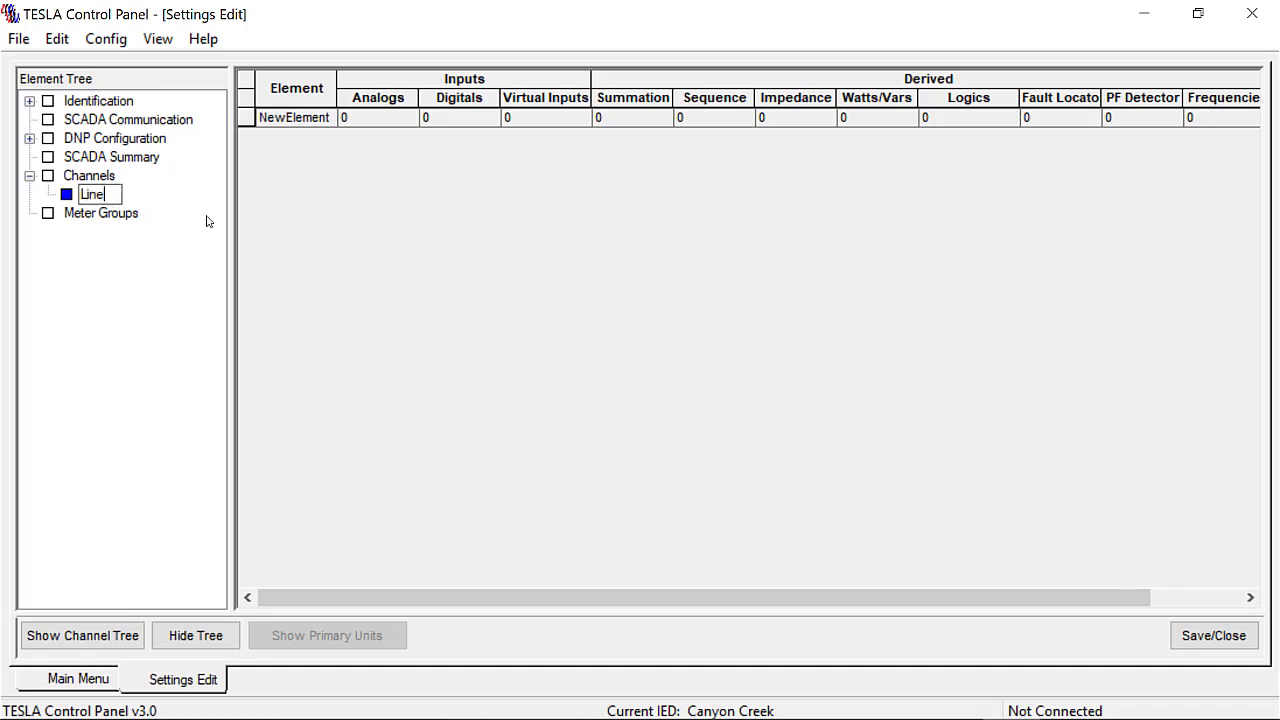
pyautogui.write(' 1')
pyautogui.press('Return')
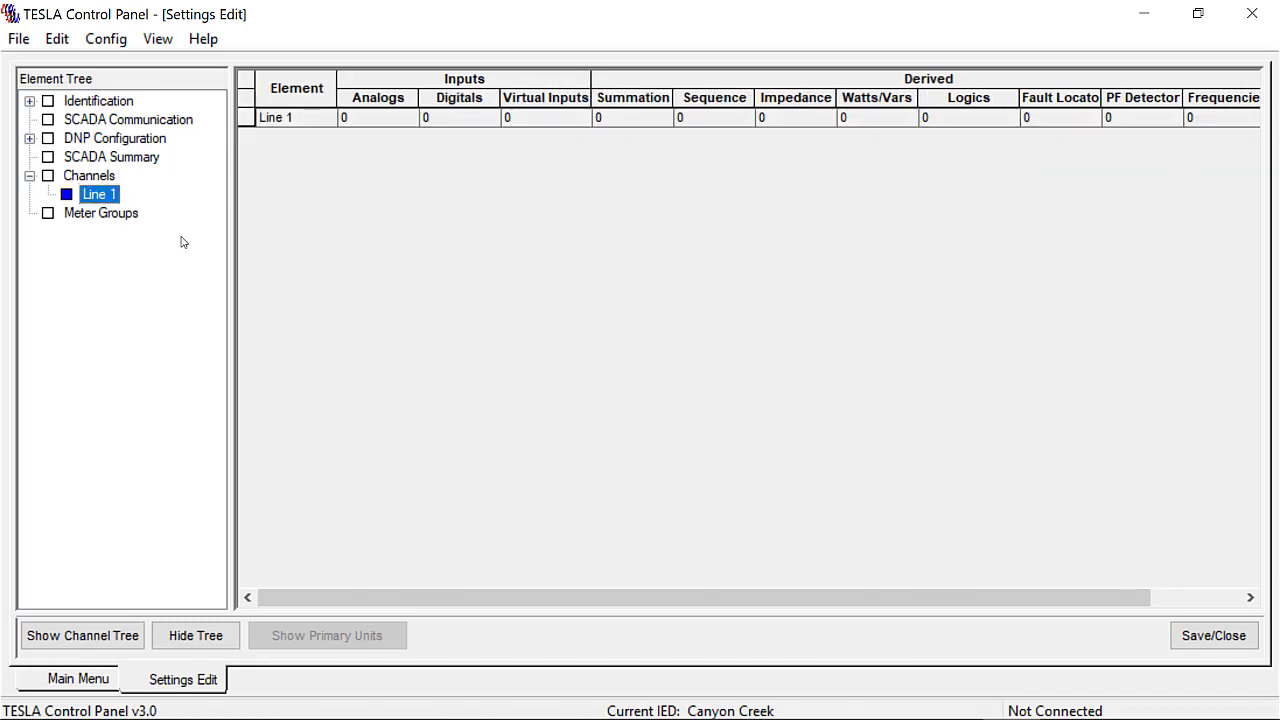
# Step: Add Va, Vb and Vc analog inputs to the Line 1 element
pyautogui.rightClick(104, 196)
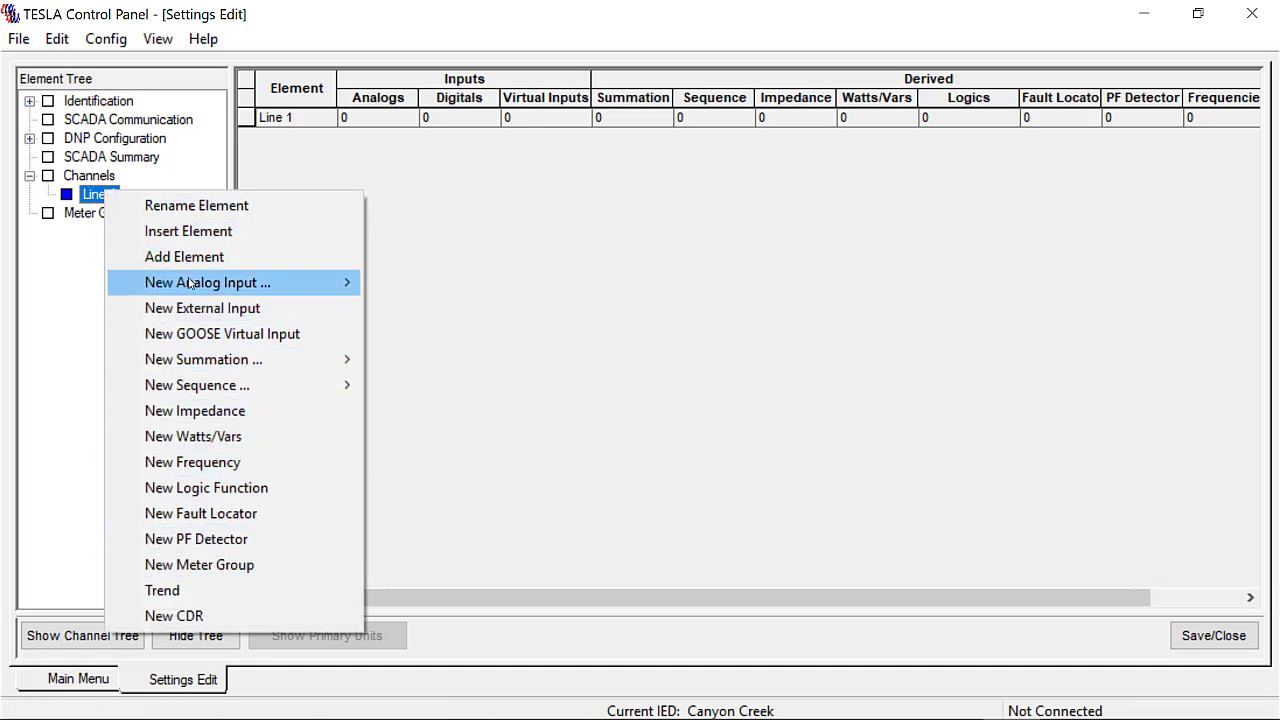
pyautogui.moveTo(192, 286)
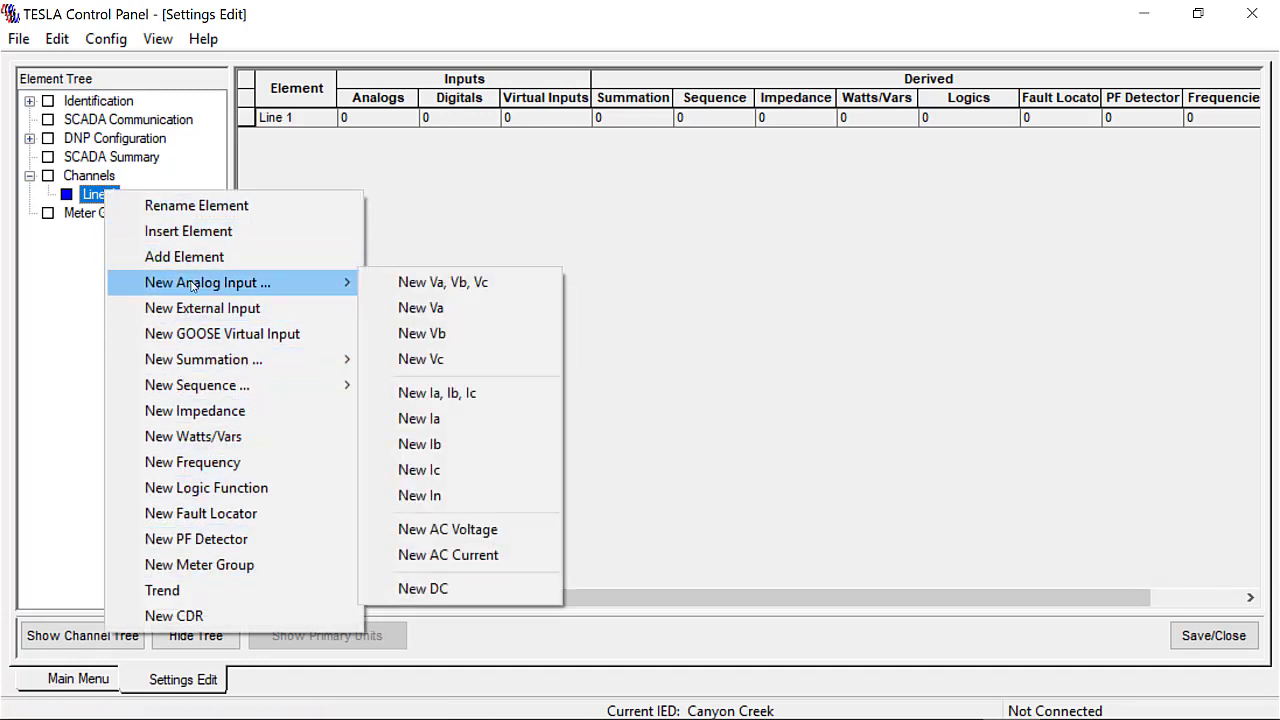
pyautogui.click(432, 284)
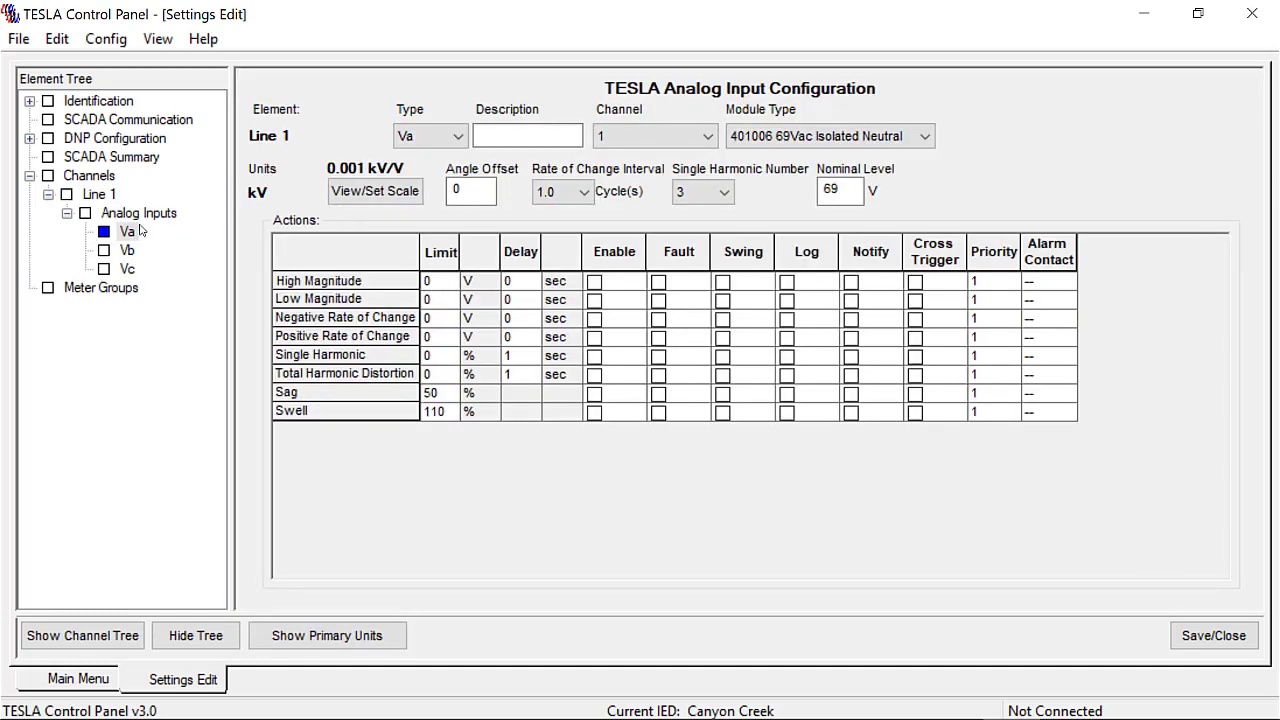
# Step: Examine the type, description and module type options of the Va analog input
pyautogui.click(459, 137)
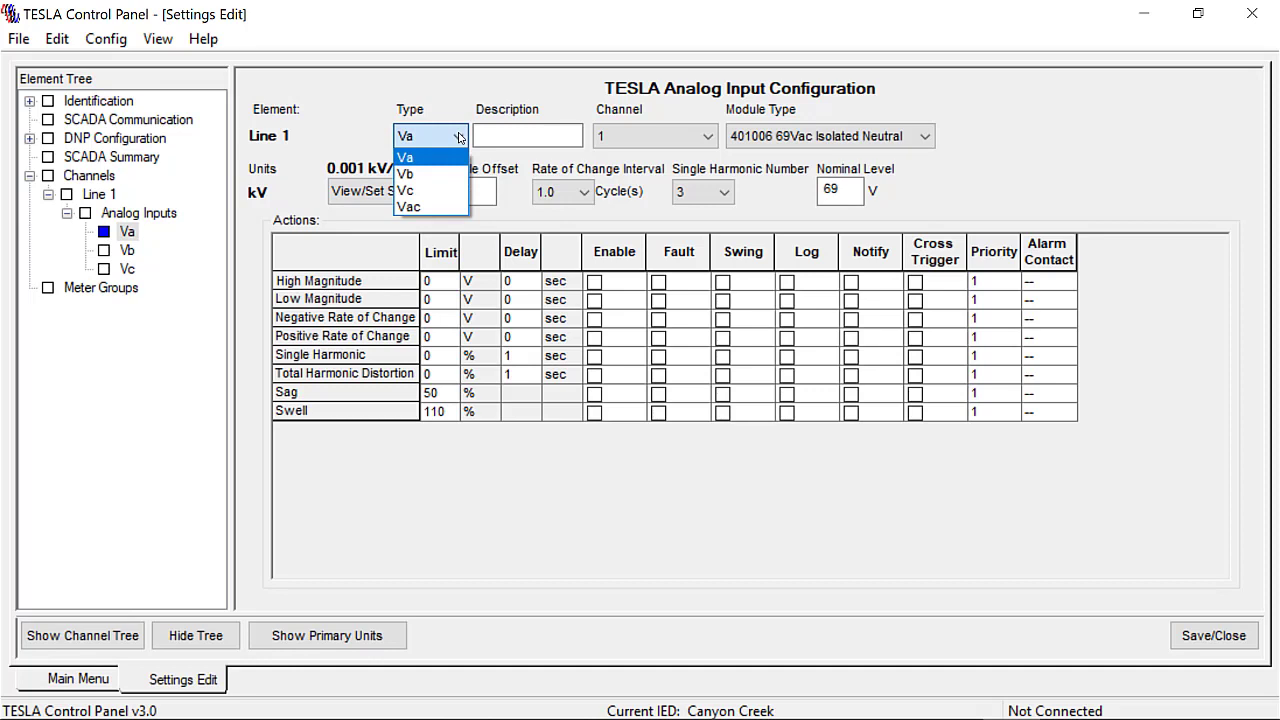
pyautogui.click(459, 137)
pyautogui.click(520, 140)
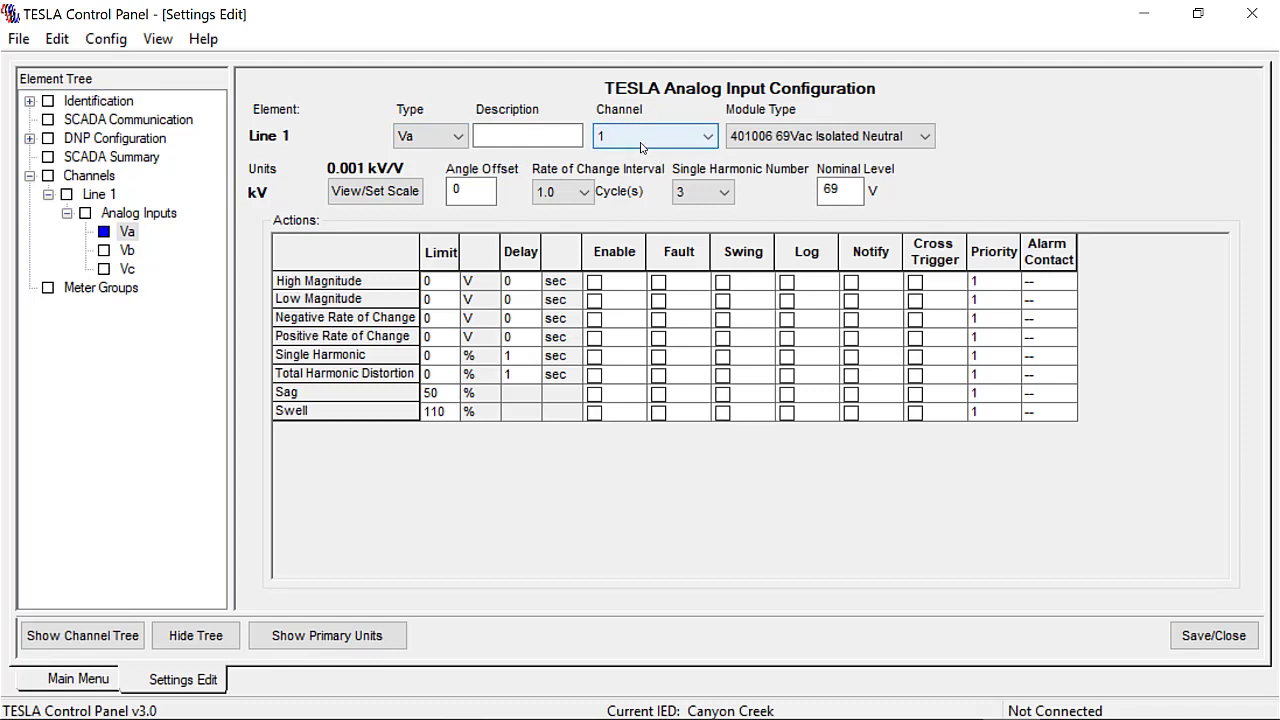
pyautogui.click(927, 137)
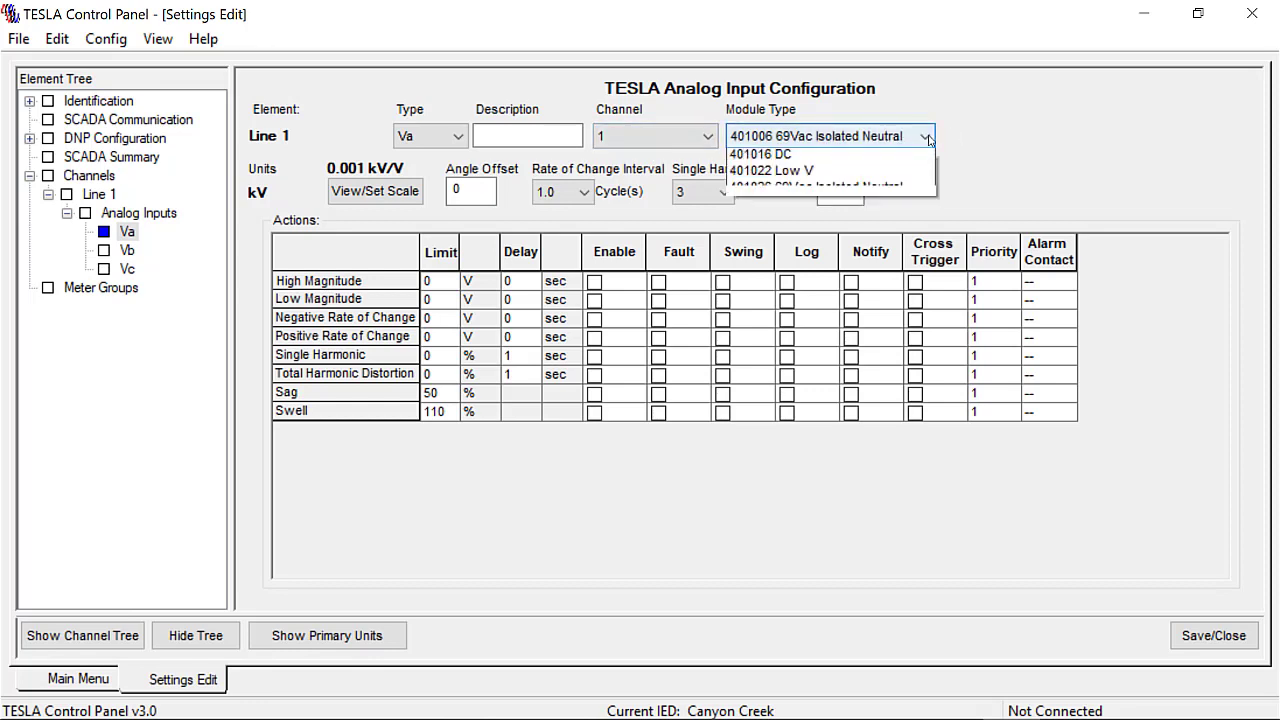
pyautogui.click(927, 137)
pyautogui.click(929, 140)
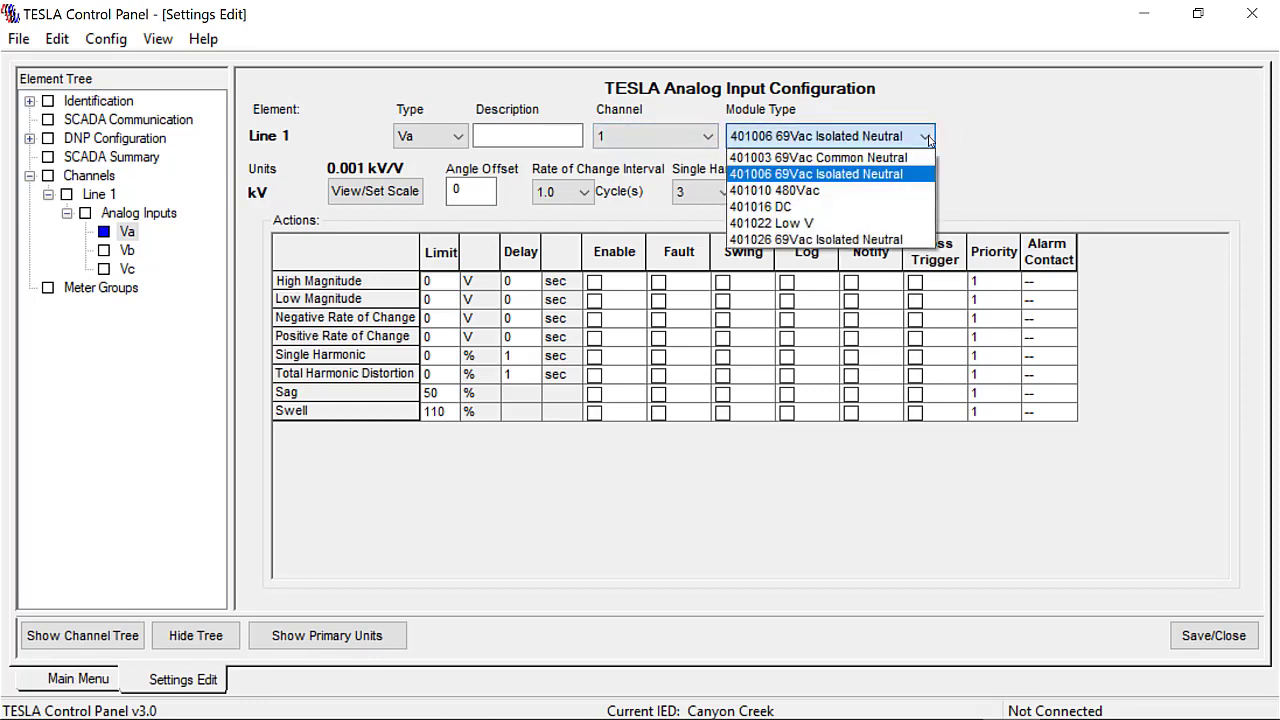
pyautogui.click(929, 140)
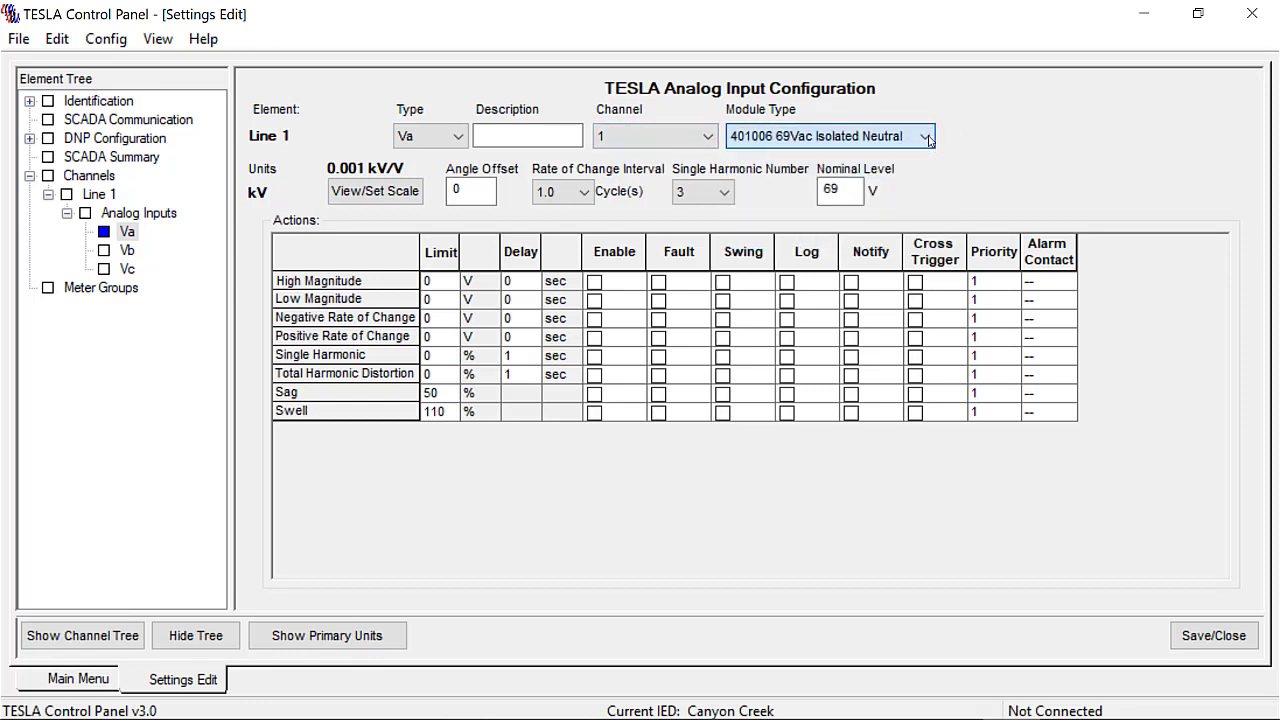
# Step: Examine the Va input's analog scaling units and its rate of change interval options, keeping the interval at 1.0 cycle
pyautogui.click(375, 197)
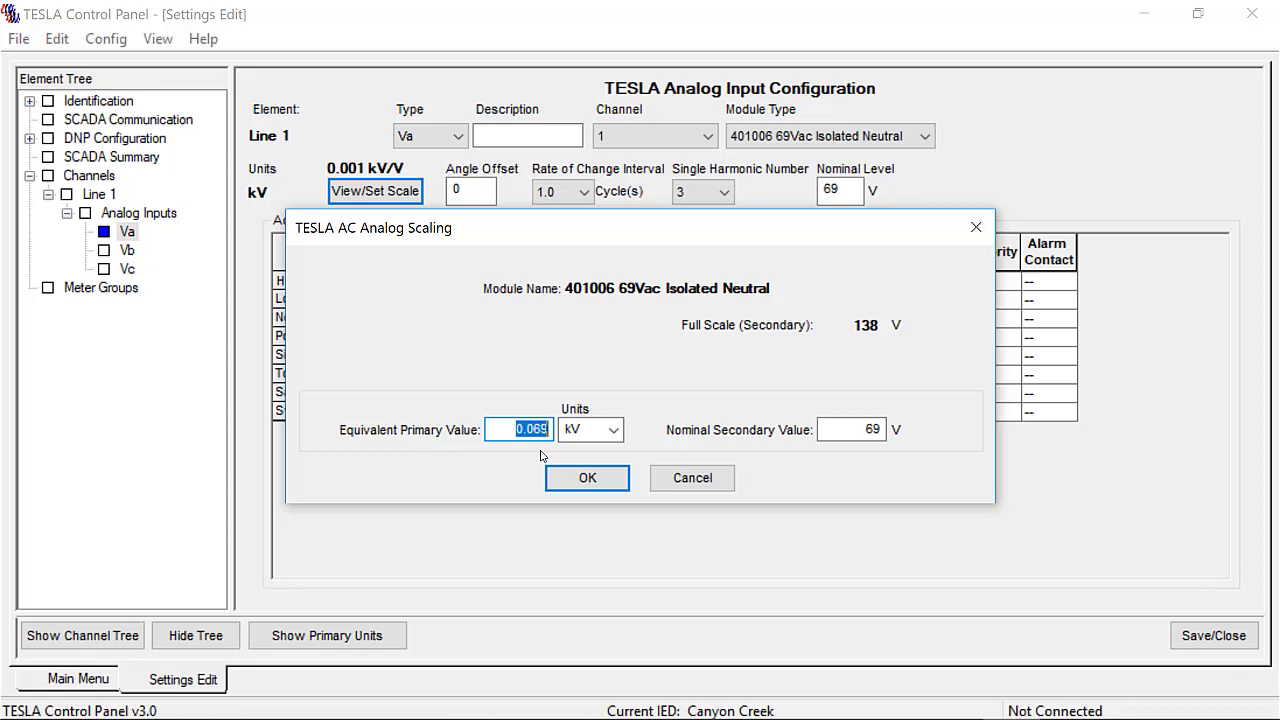
pyautogui.click(613, 432)
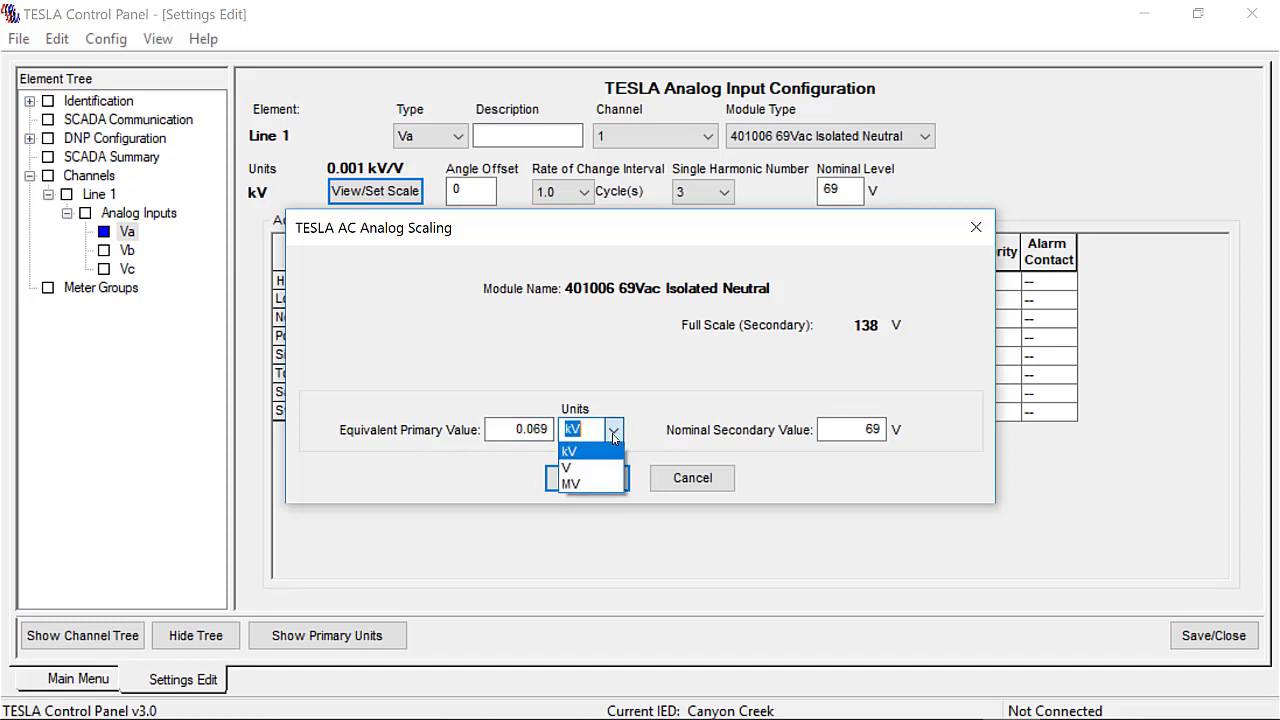
pyautogui.click(613, 432)
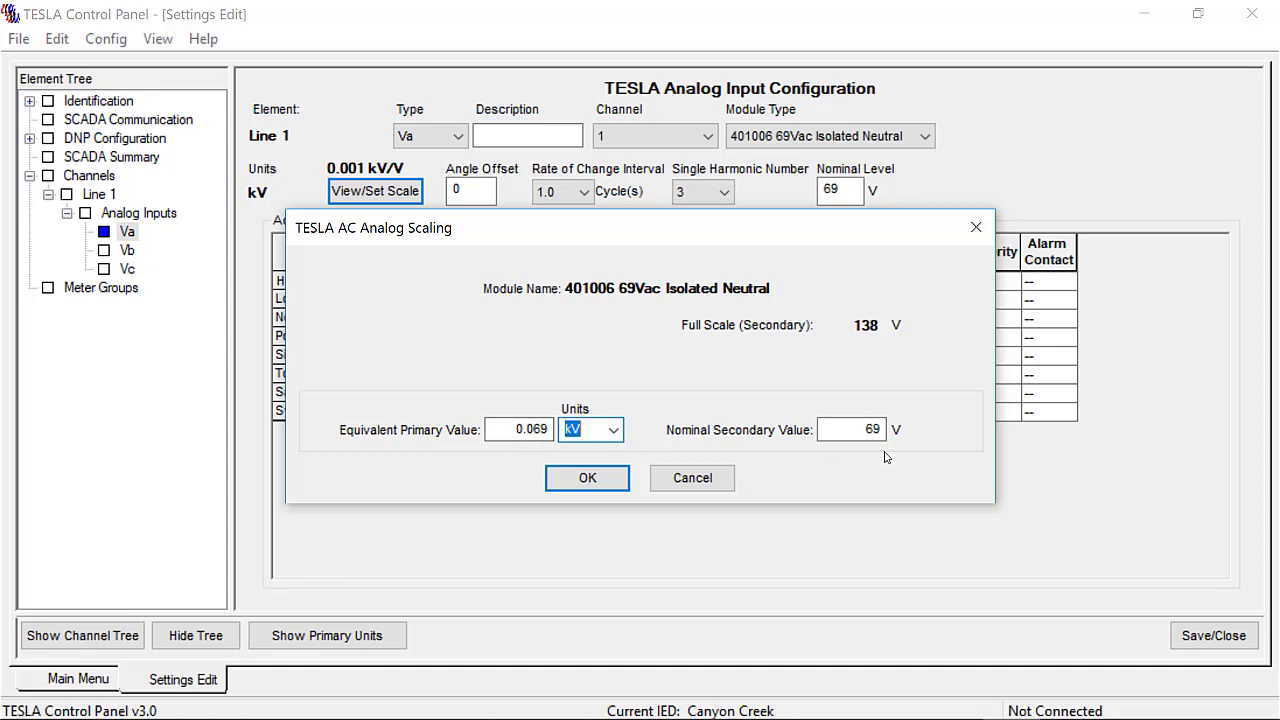
pyautogui.click(585, 479)
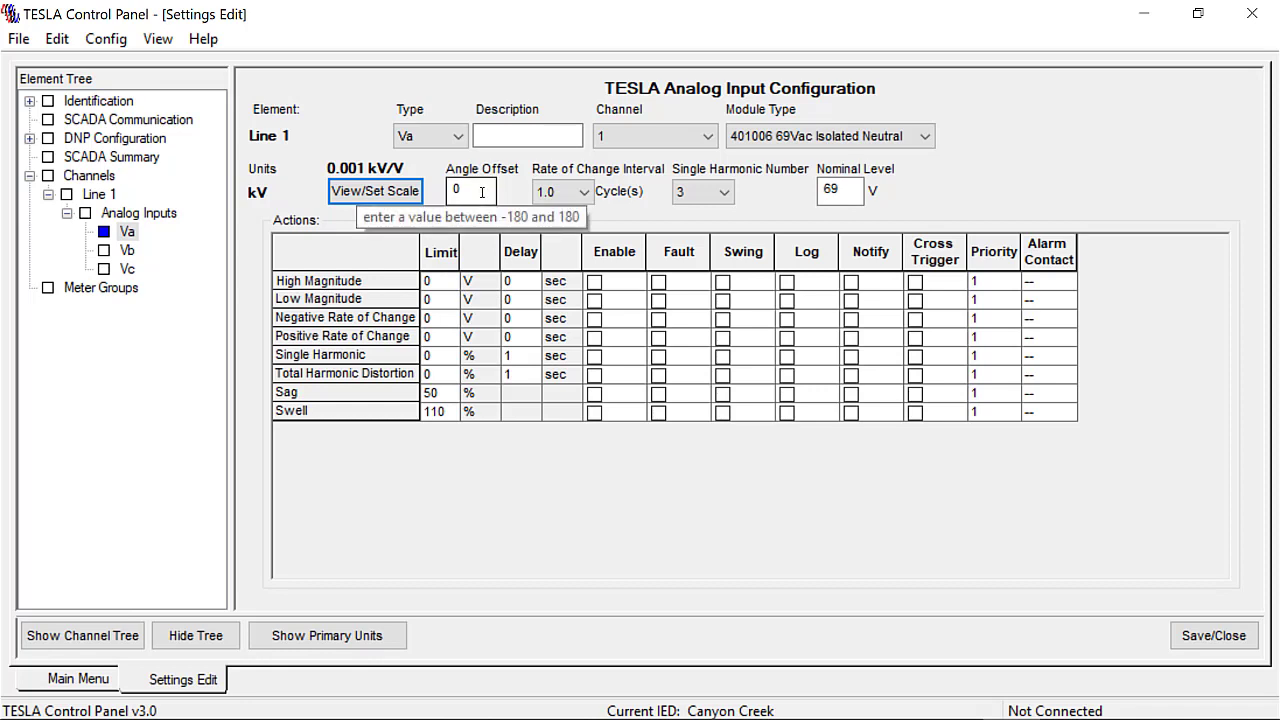
pyautogui.click(584, 193)
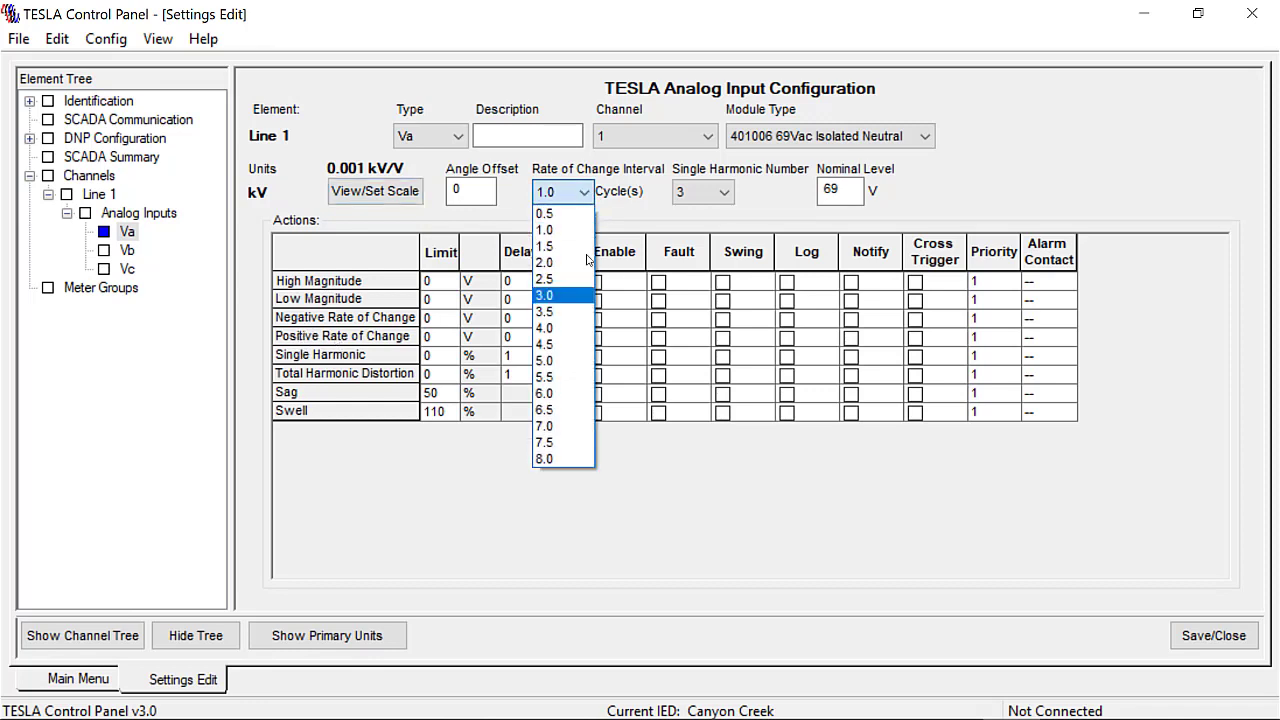
pyautogui.click(560, 230)
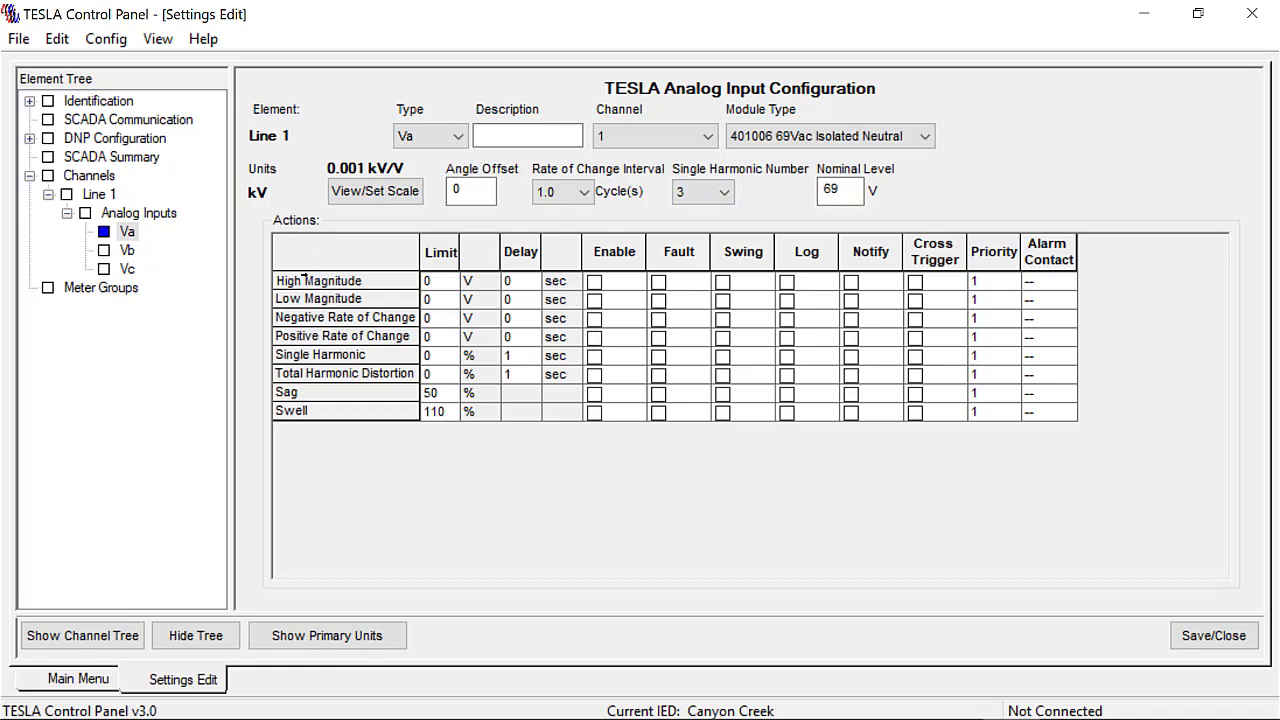
# Step: Enable the High Magnitude action for Va with Fault, Swing and Cross Trigger
pyautogui.click(600, 282)
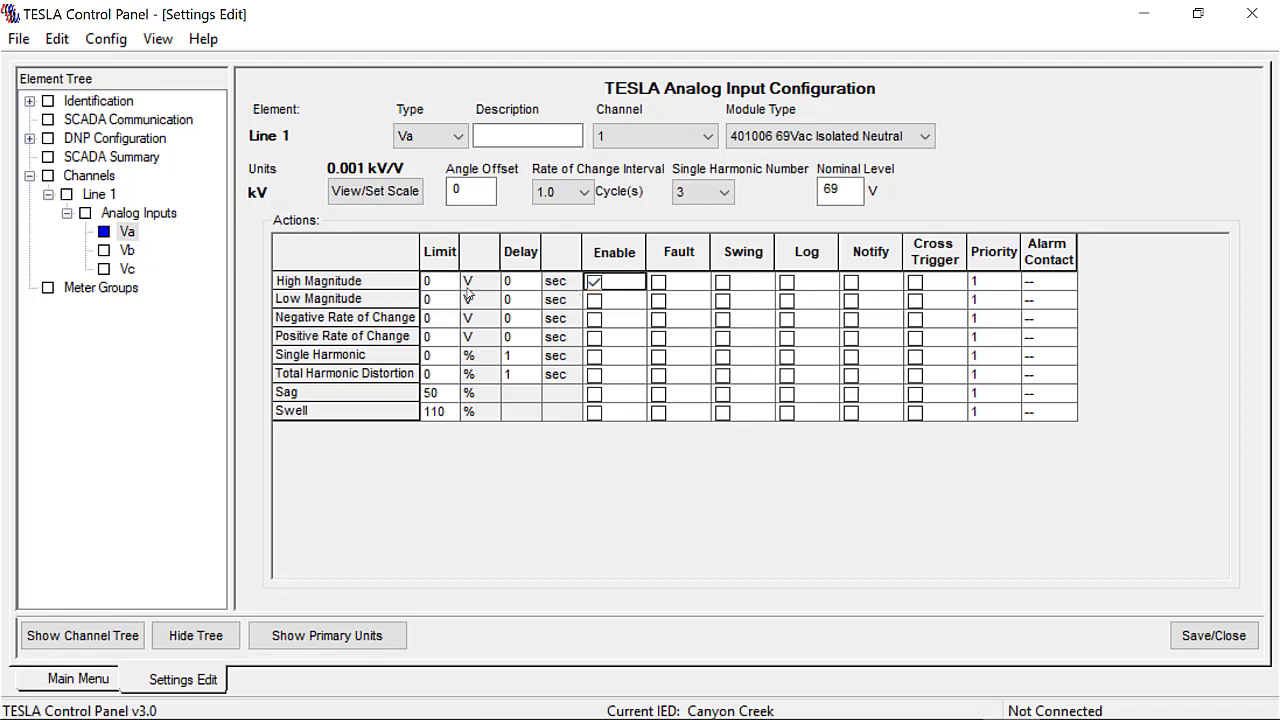
pyautogui.click(659, 283)
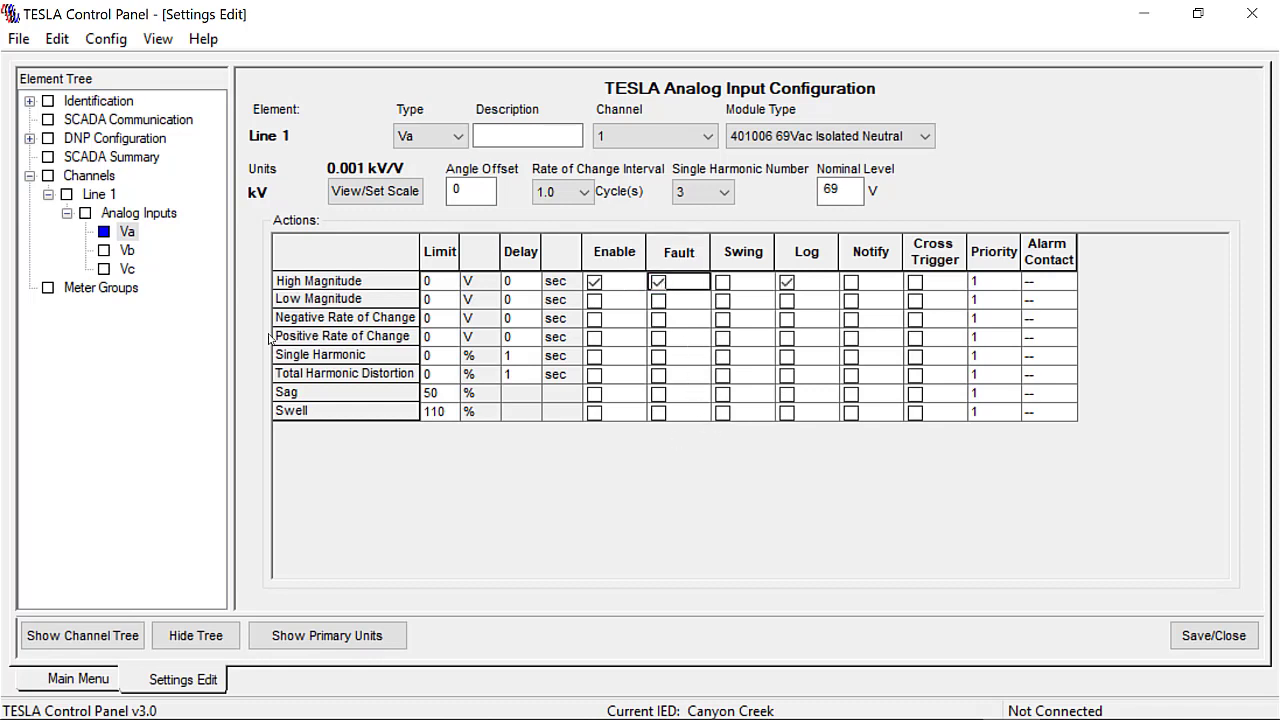
pyautogui.click(724, 283)
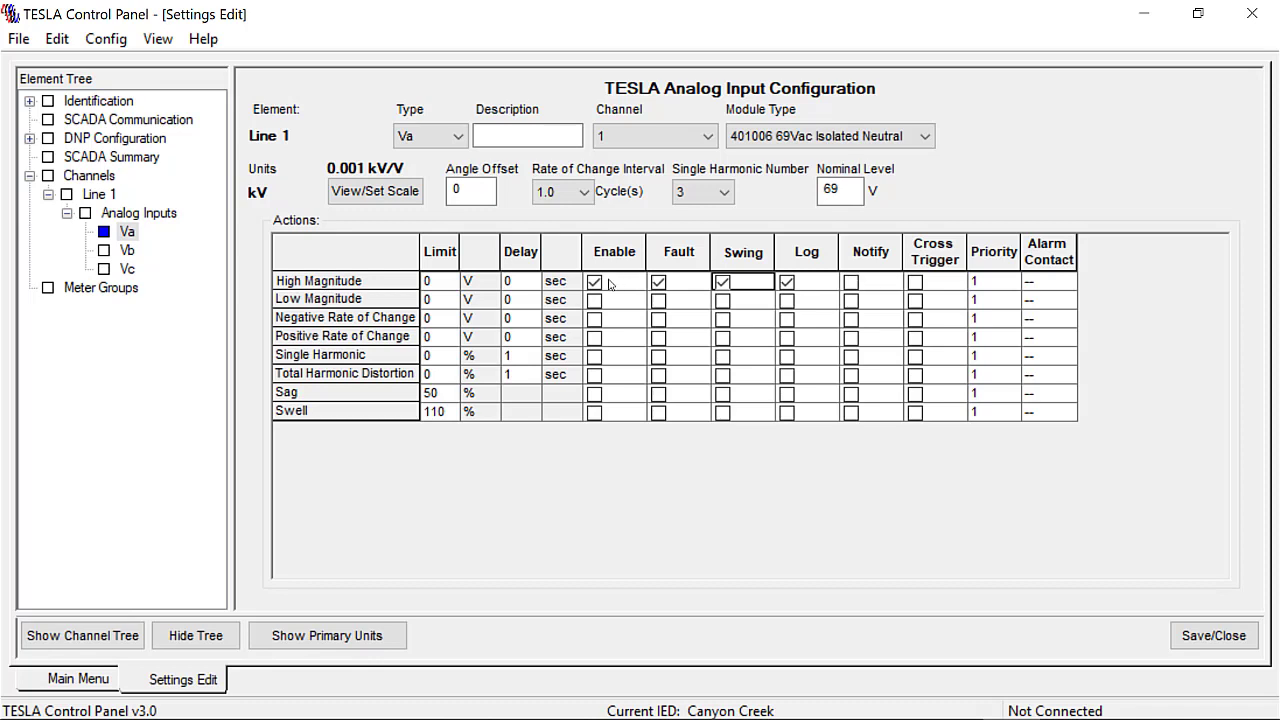
pyautogui.click(915, 283)
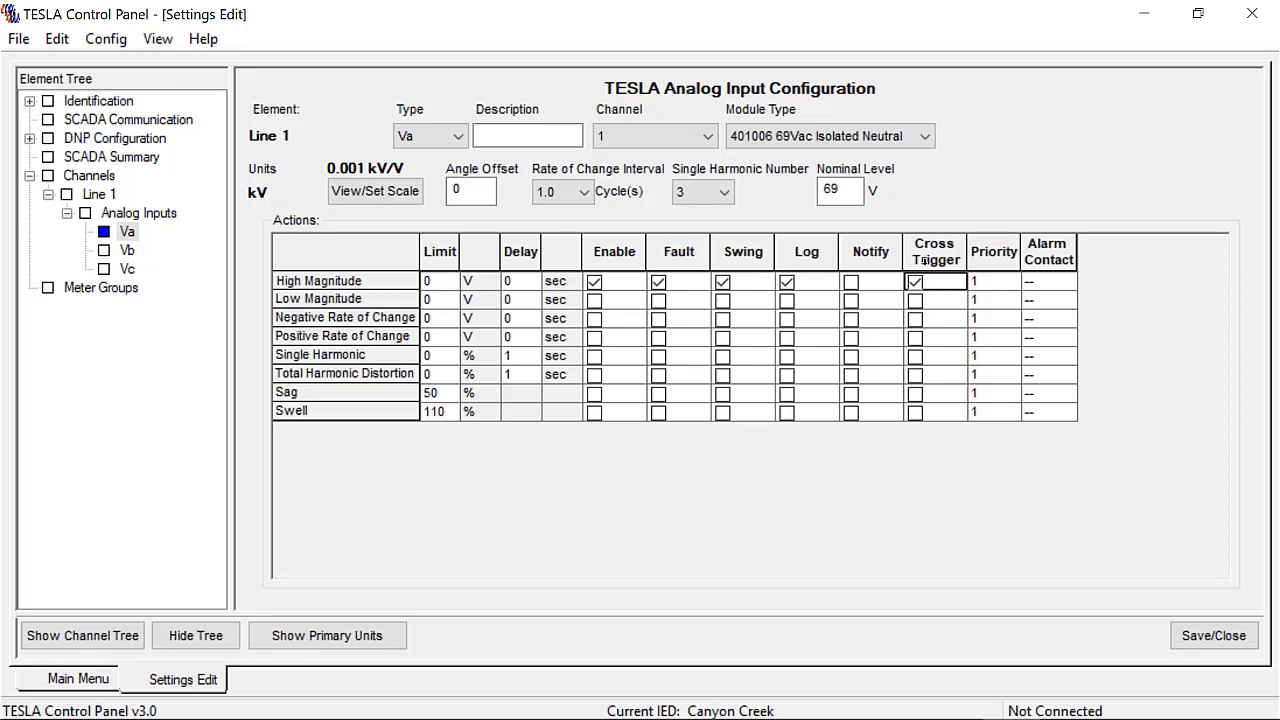
# Step: Examine the alarm contact and priority options for Va's High Magnitude action
pyautogui.click(1059, 288)
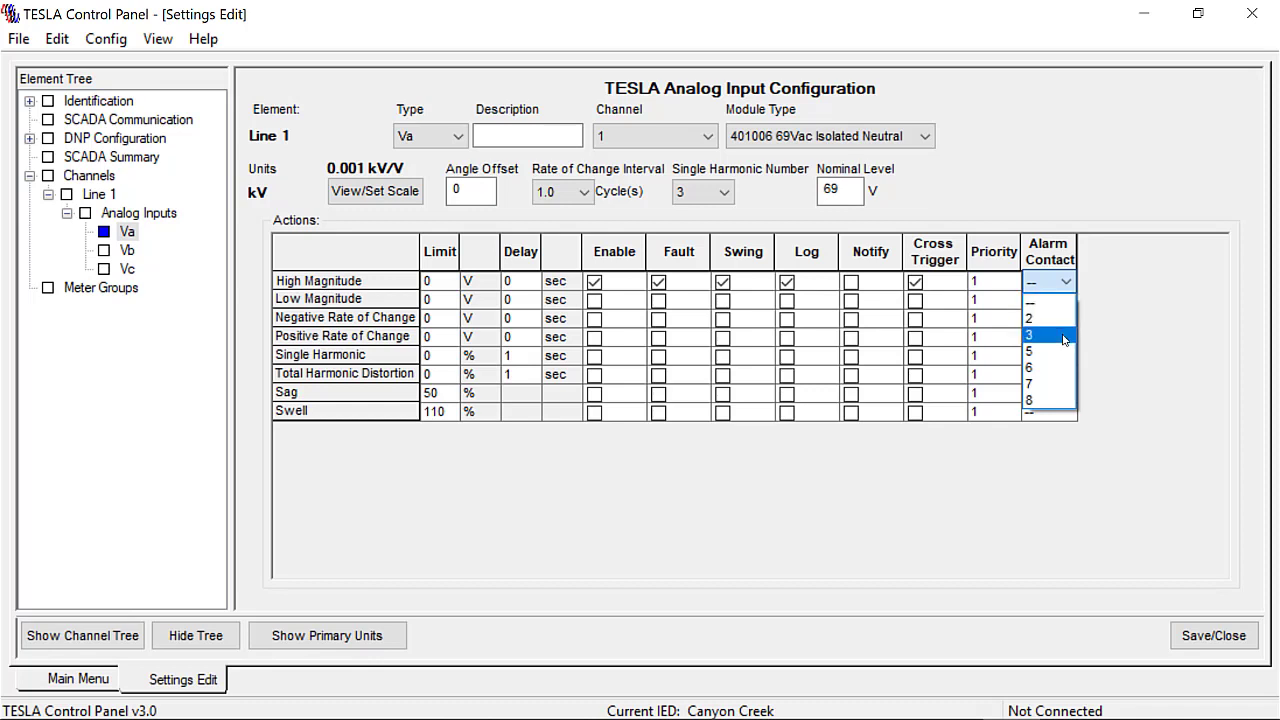
pyautogui.click(1000, 287)
pyautogui.click(1000, 287)
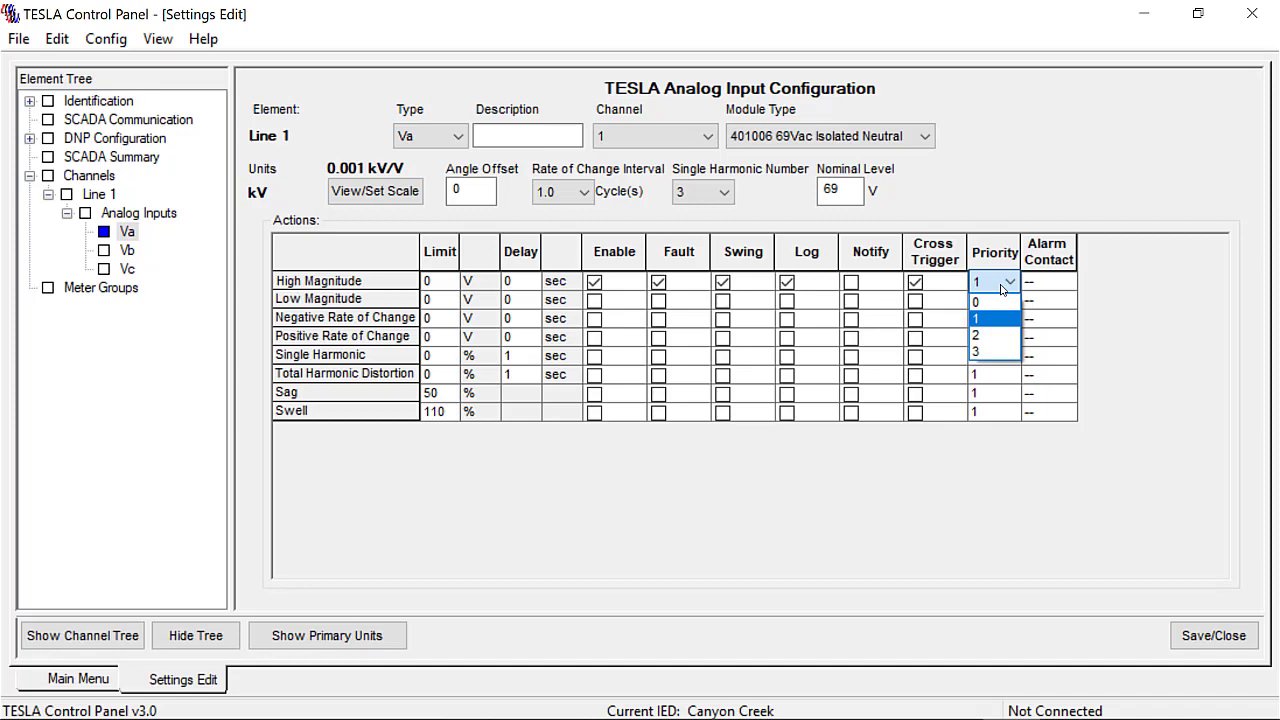
pyautogui.click(1001, 289)
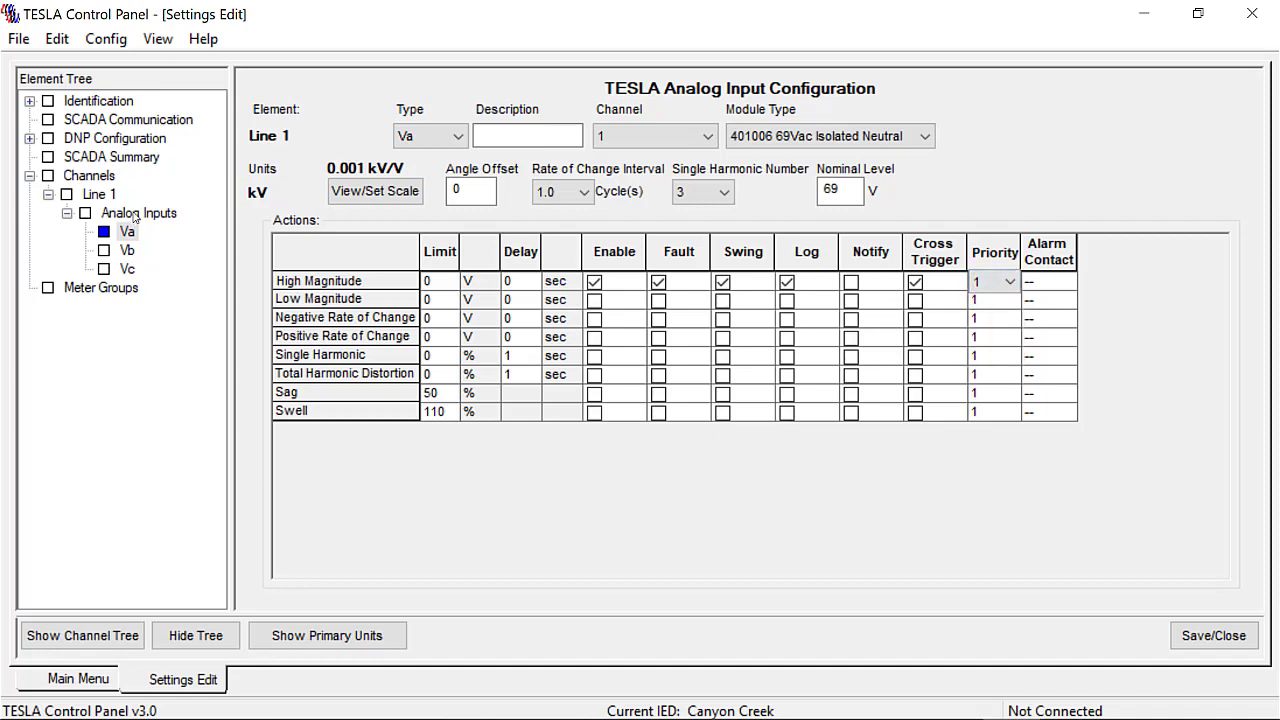
# Step: Add Ia, Ib and Ic analog inputs to the Line 1 element
pyautogui.click(134, 215)
pyautogui.rightClick(134, 215)
pyautogui.moveTo(186, 290)
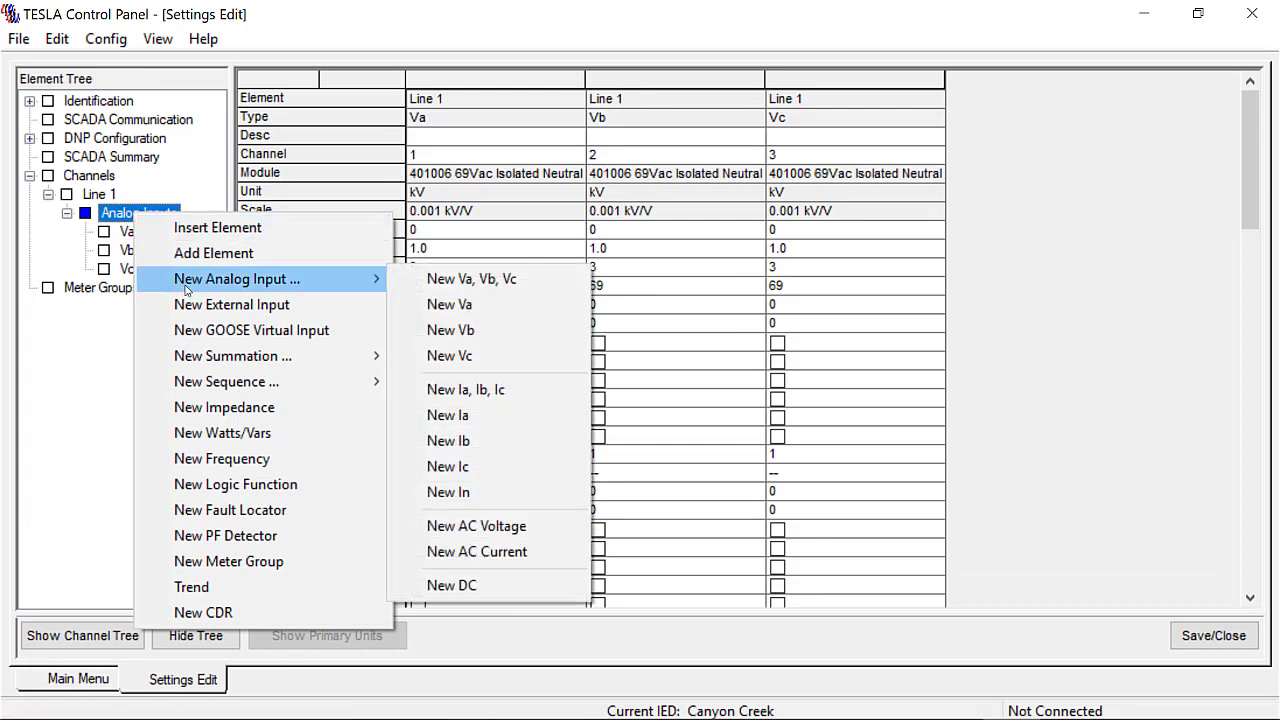
pyautogui.click(538, 393)
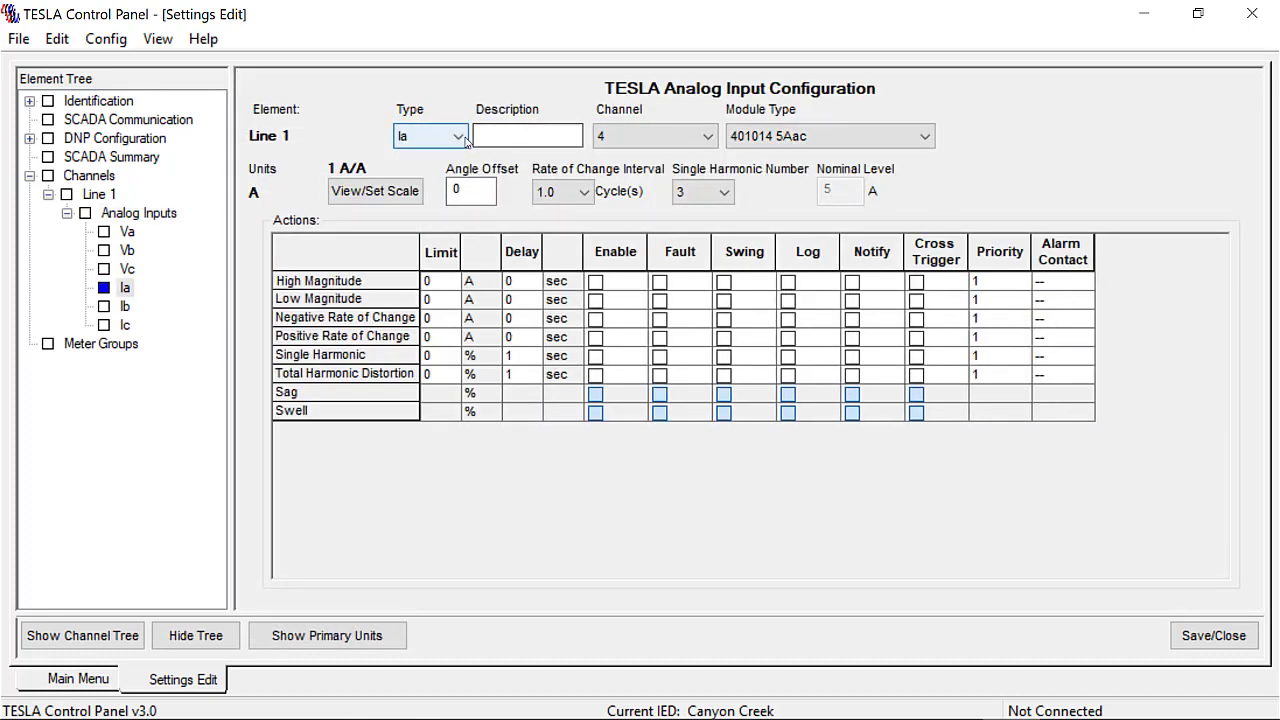
# Step: Check the type options of the Ia input and set its module type to 401013 5A Split Core
pyautogui.click(466, 143)
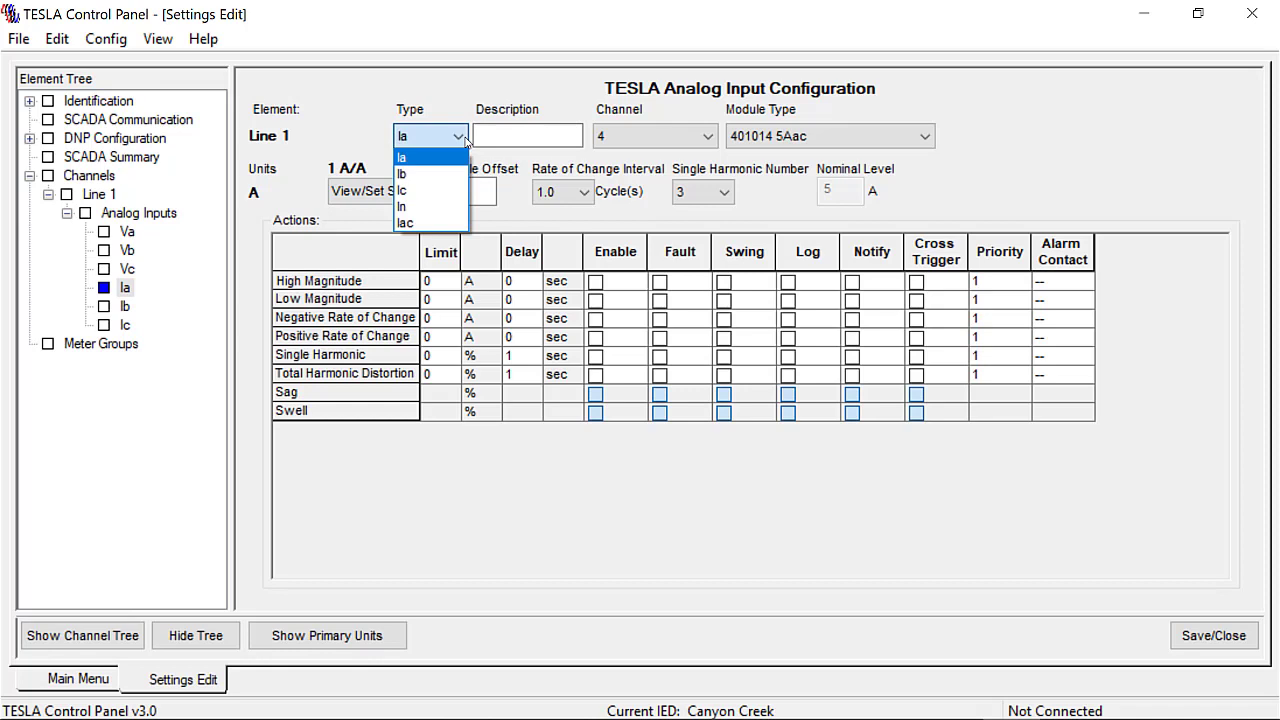
pyautogui.click(462, 140)
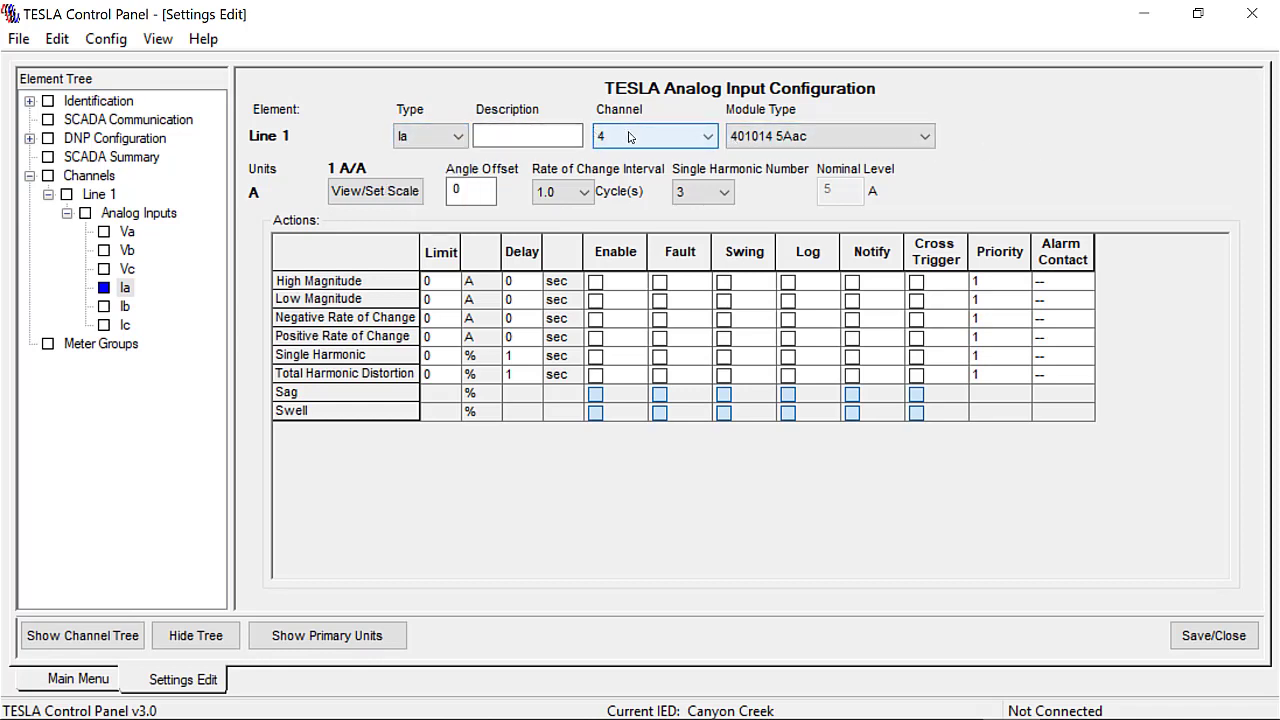
pyautogui.click(925, 139)
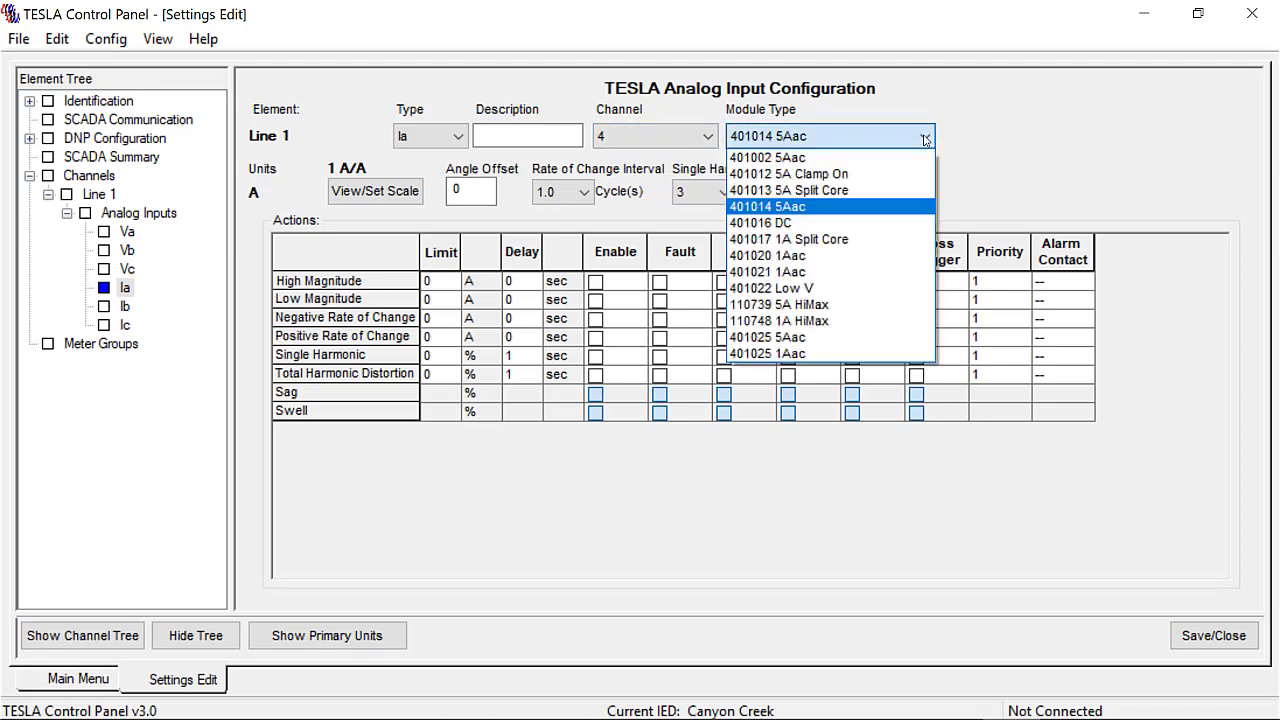
pyautogui.click(887, 190)
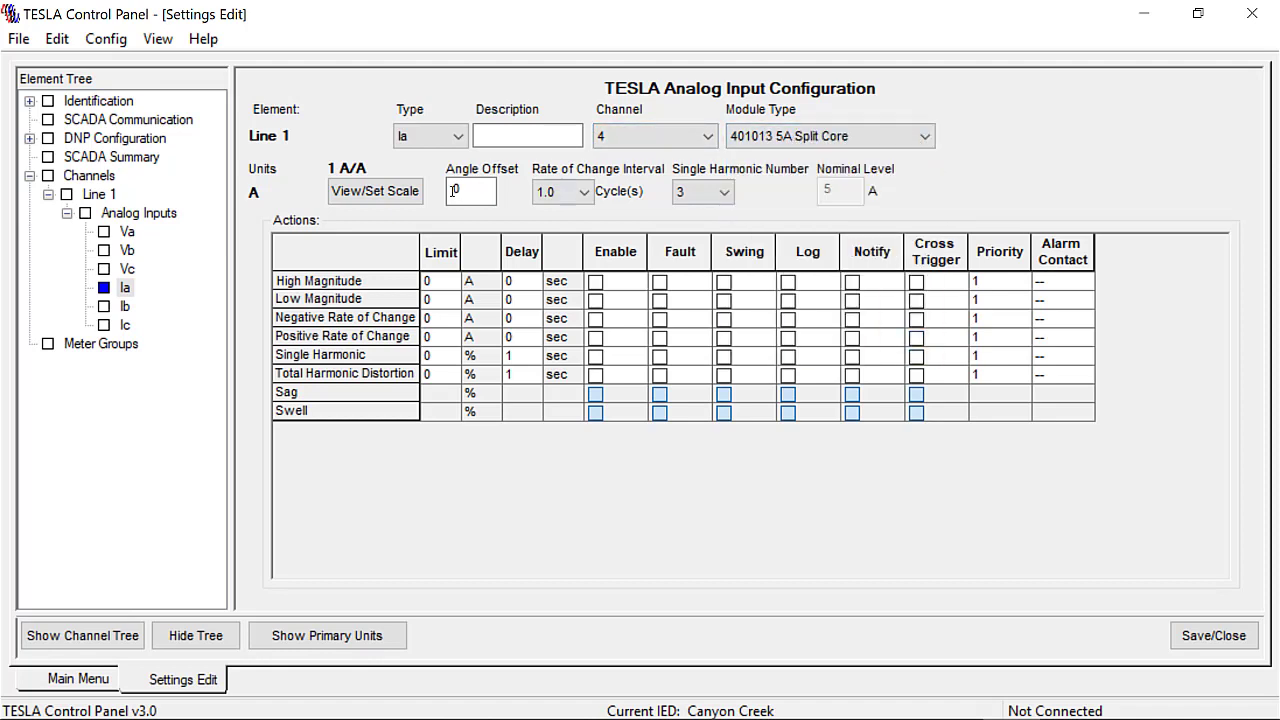
# Step: Set the equivalent primary value in Ia's analog scaling to 1000 A
pyautogui.click(370, 191)
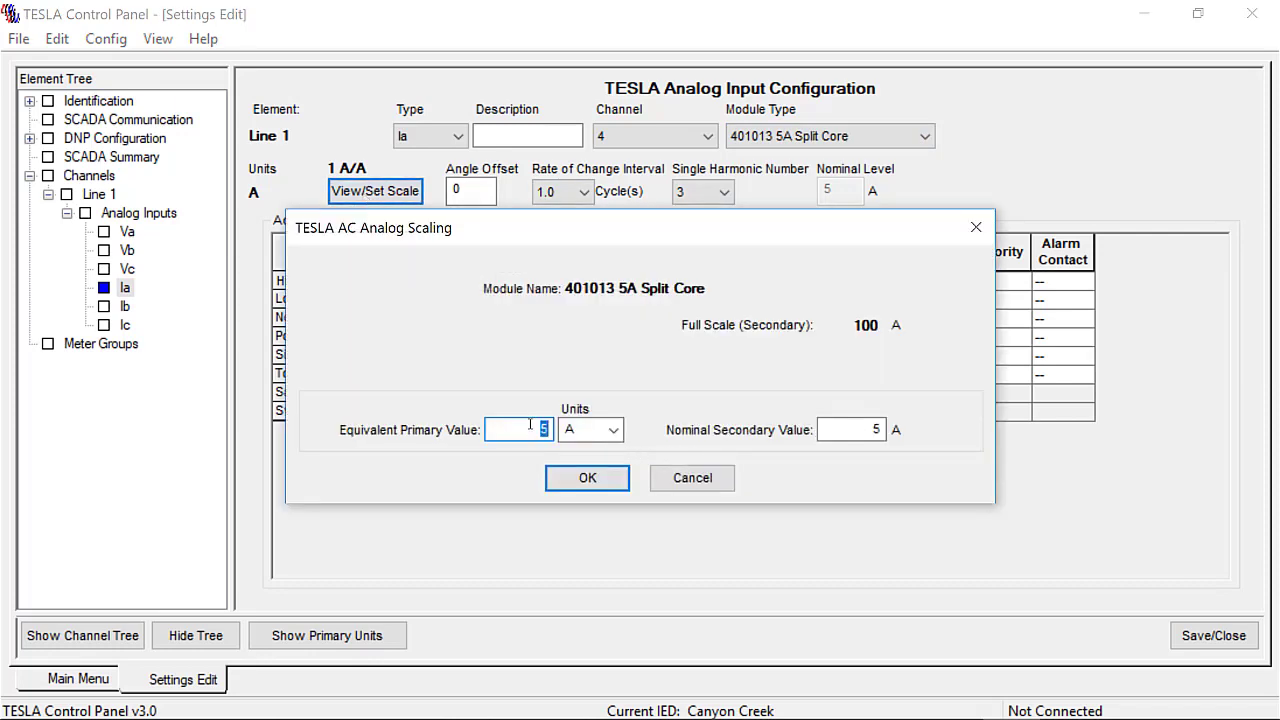
pyautogui.write('1000')
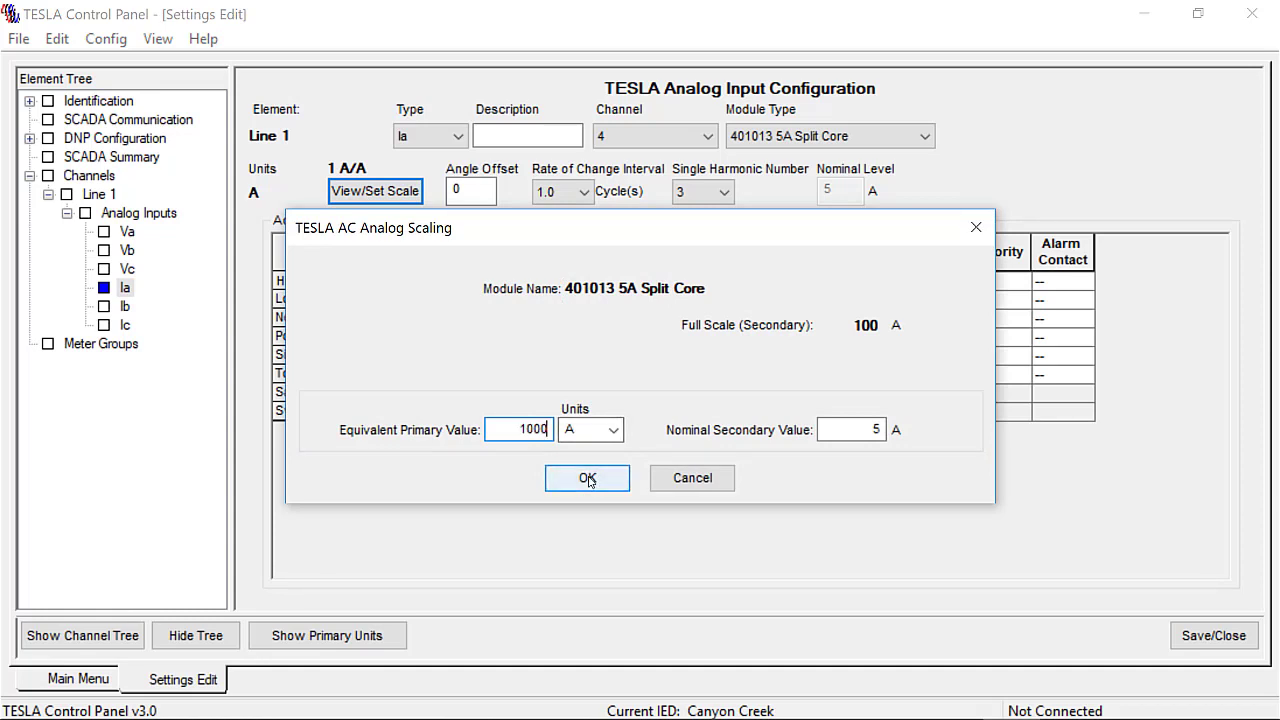
pyautogui.click(588, 478)
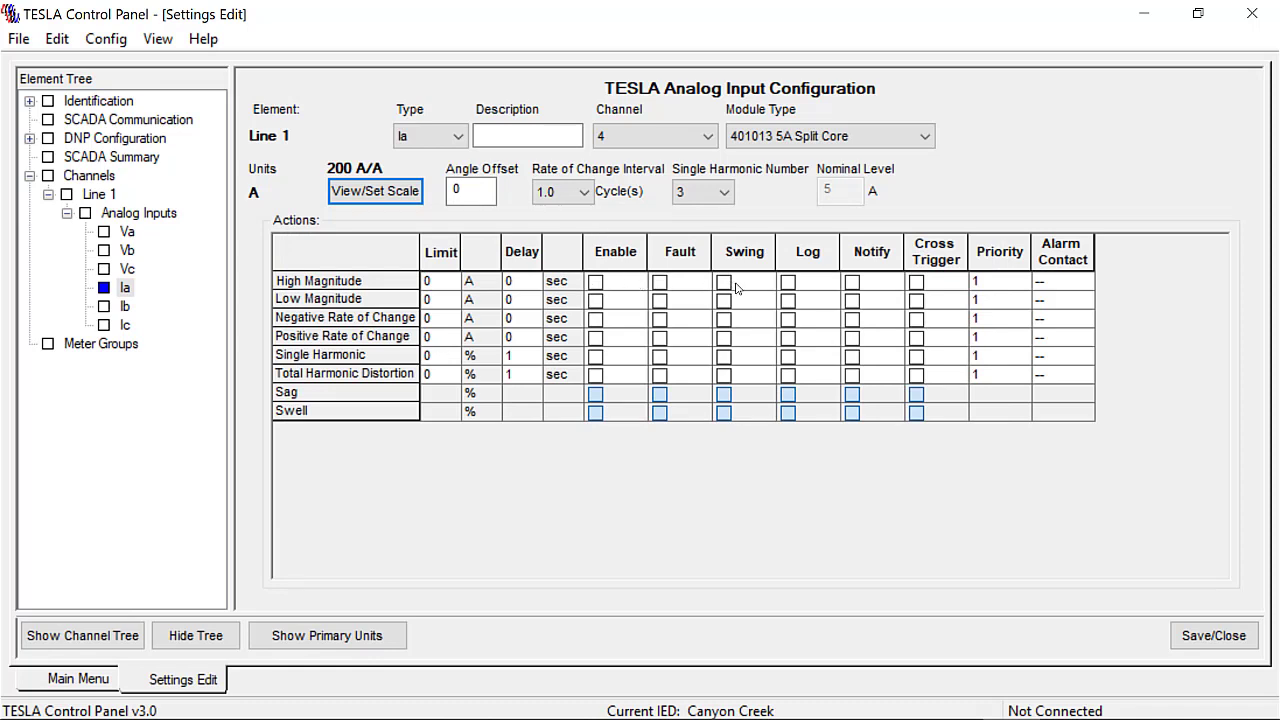
# Step: Enable Ia's High Magnitude action with Fault at a limit of 5.5 A, and show the settings in primary units
pyautogui.click(598, 283)
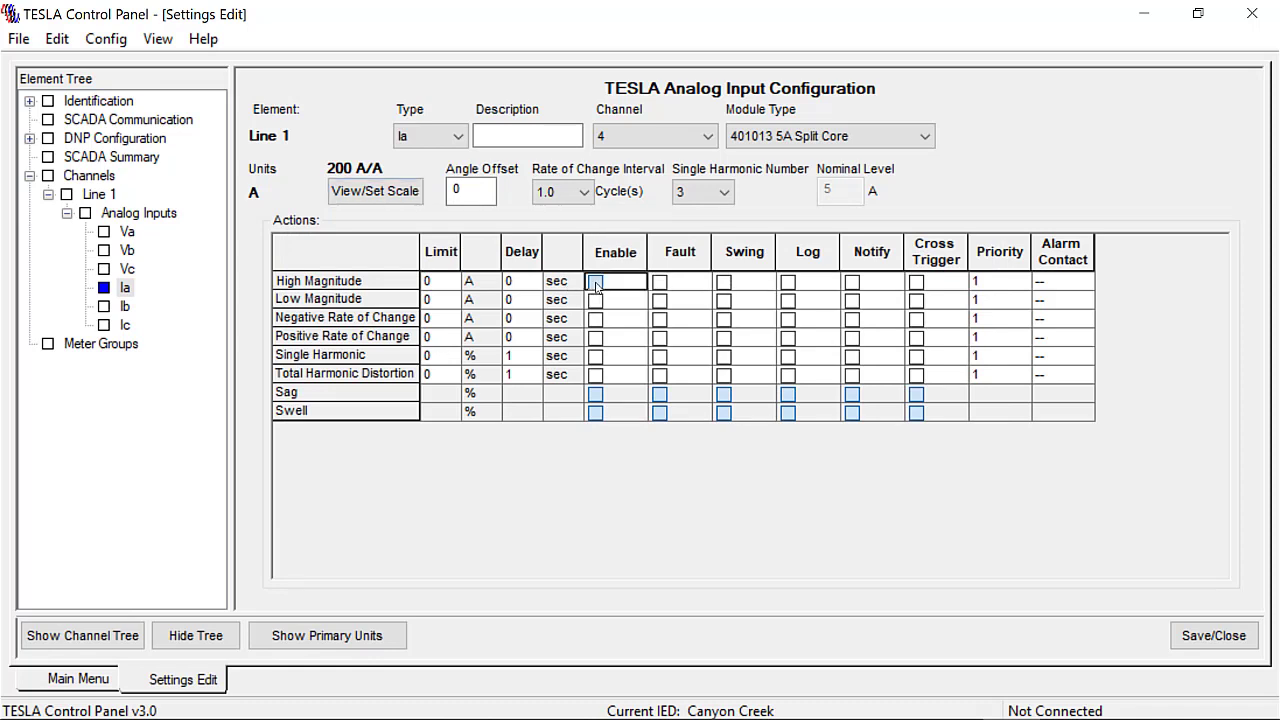
pyautogui.click(660, 284)
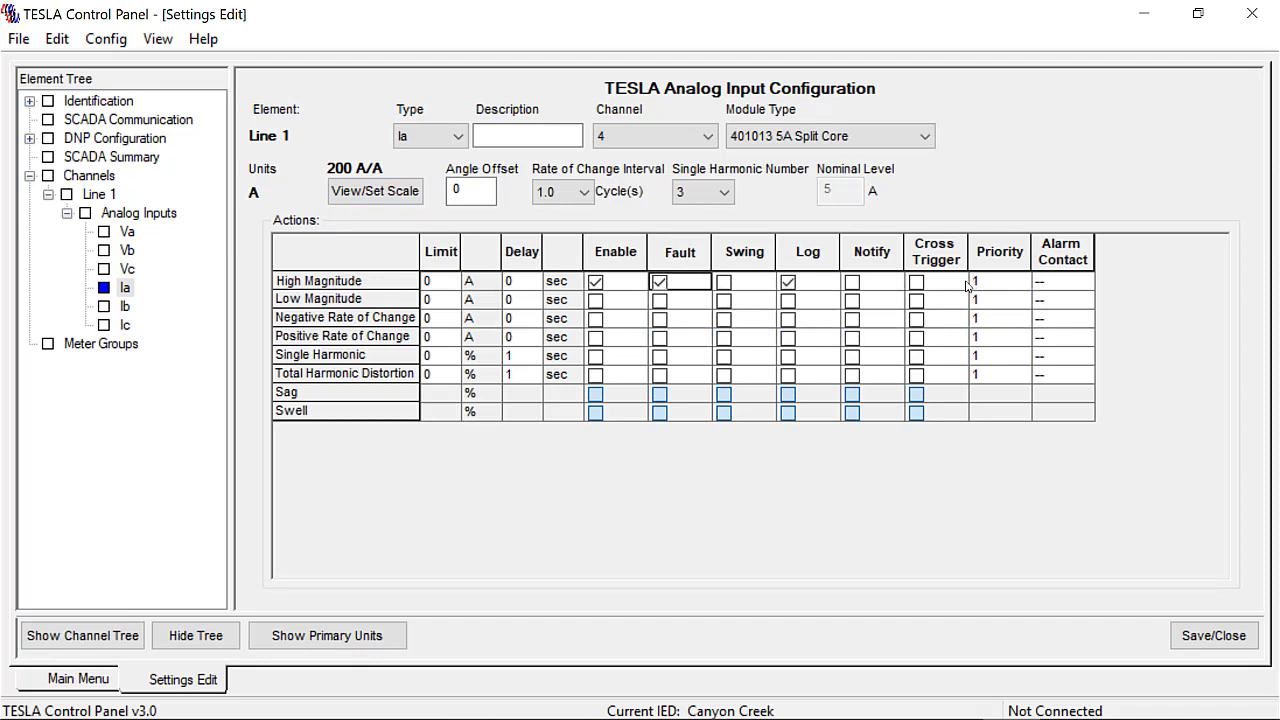
pyautogui.click(446, 277)
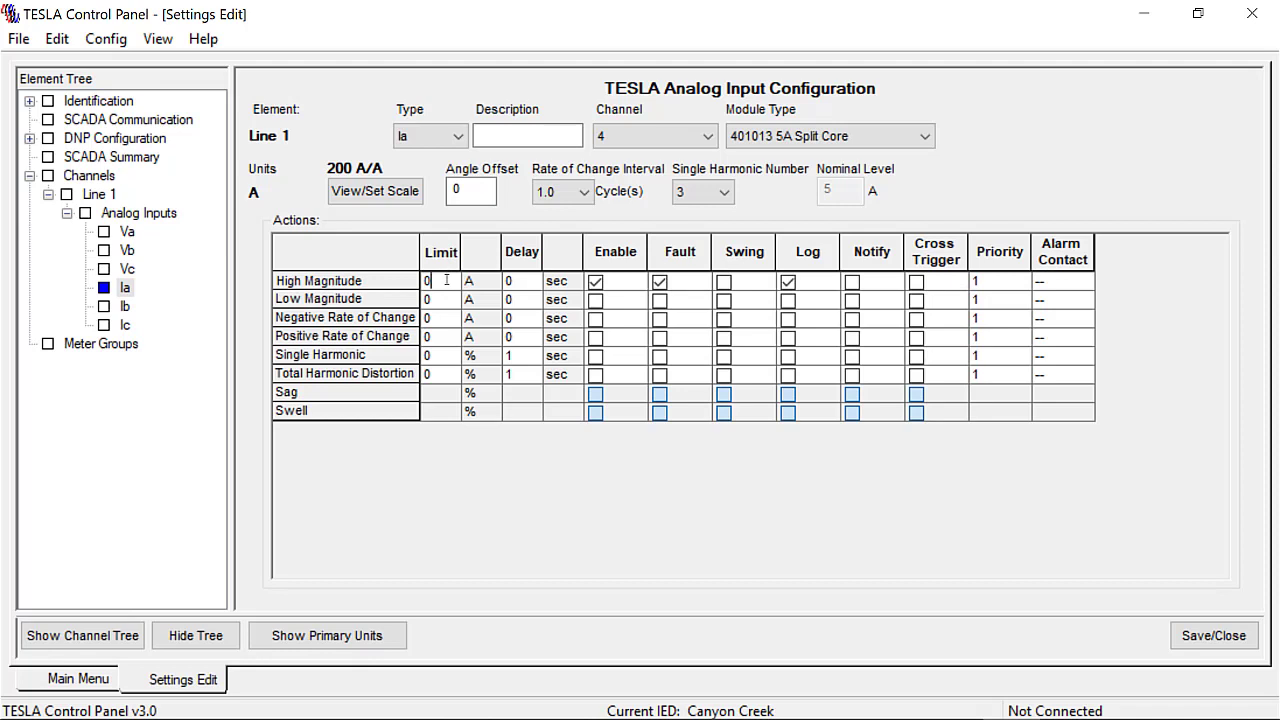
pyautogui.doubleClick(446, 281)
pyautogui.write('5.5')
pyautogui.click(366, 641)
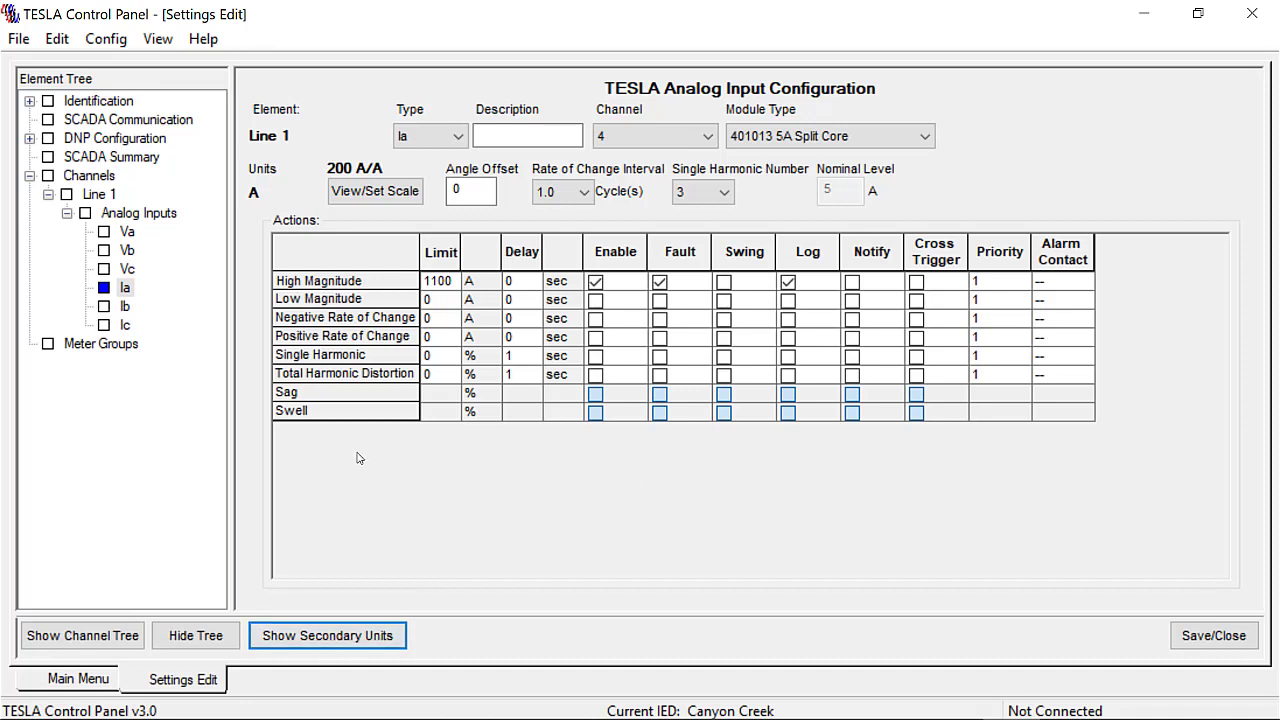
# Step: Set the High Magnitude limit to 5.5 for both Ib and Ic in the Analog Inputs overview table
pyautogui.doubleClick(140, 216)
pyautogui.rightClick(146, 217)
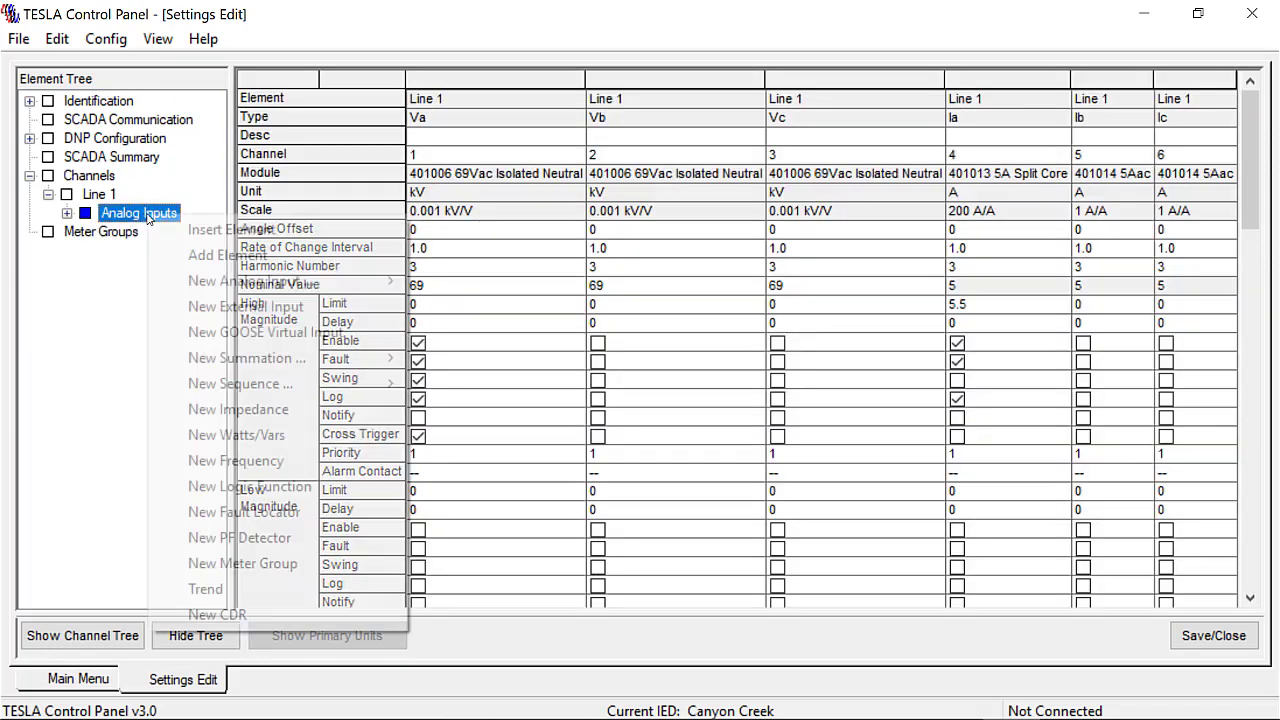
pyautogui.click(569, 237)
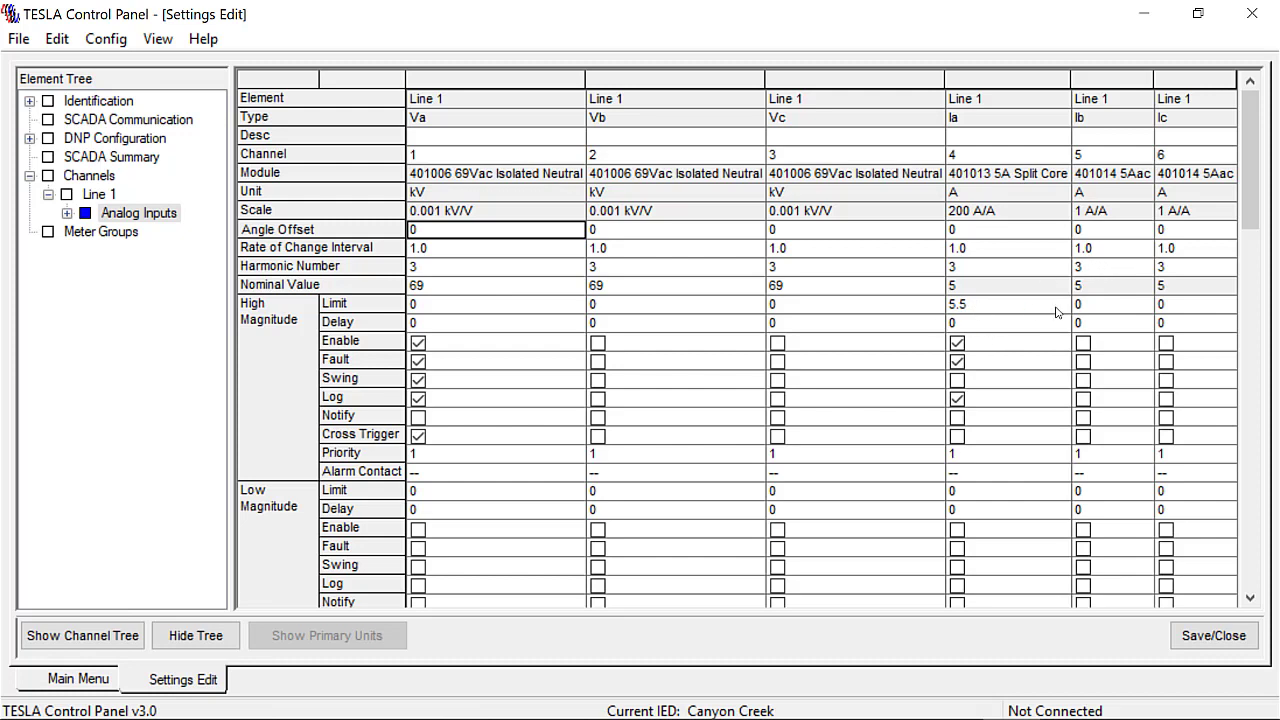
pyautogui.click(1101, 309)
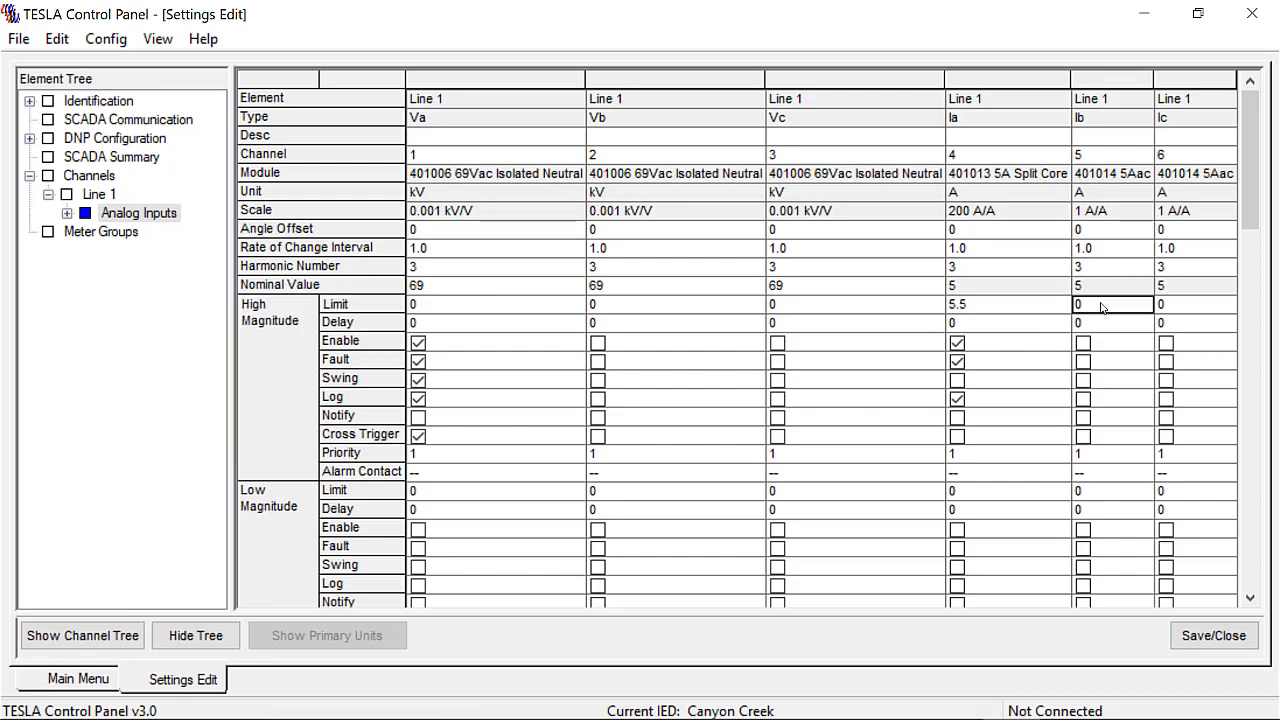
pyautogui.write('5.5')
pyautogui.click(1176, 308)
pyautogui.press('BackSpace')
pyautogui.write('5.5')
pyautogui.click(850, 398)
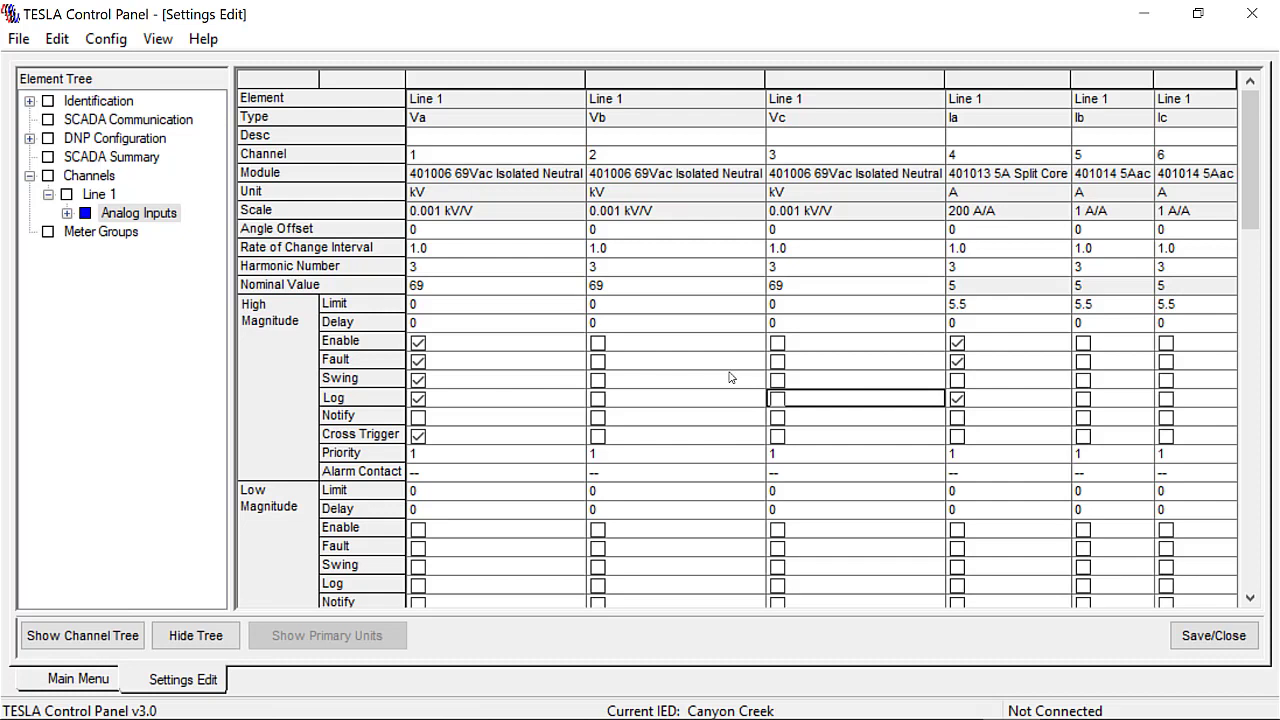
# Step: Turn on Enable and Fault under High Magnitude for the Ib and Ic inputs
pyautogui.click(1086, 347)
pyautogui.click(1083, 361)
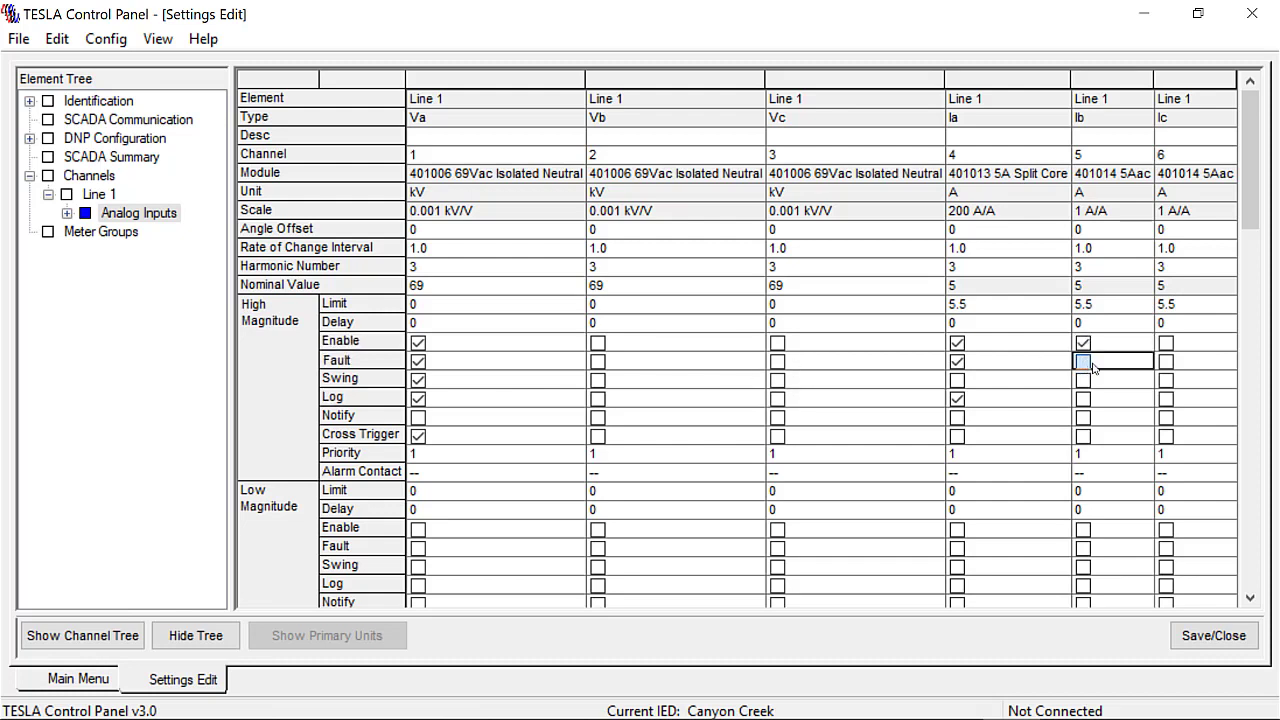
pyautogui.click(1166, 343)
pyautogui.click(1168, 364)
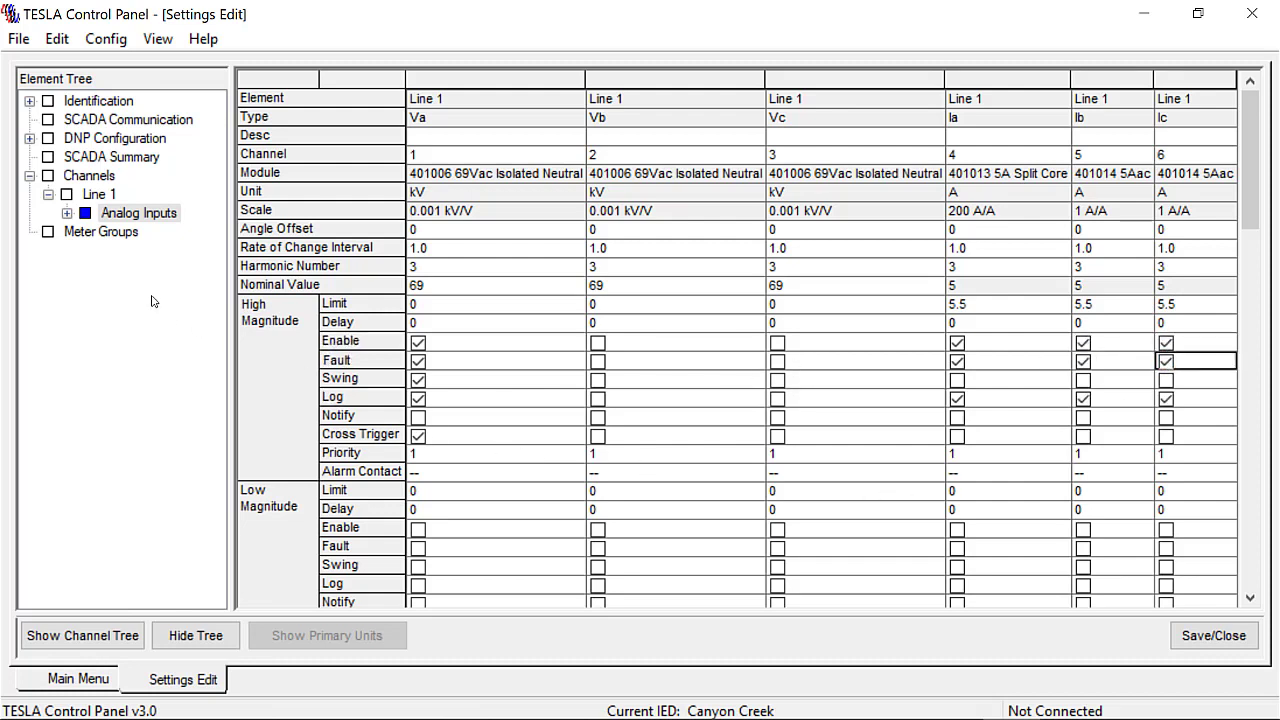
# Step: Set the equivalent primary value in Ib's analog scaling to 1000 A
pyautogui.click(66, 214)
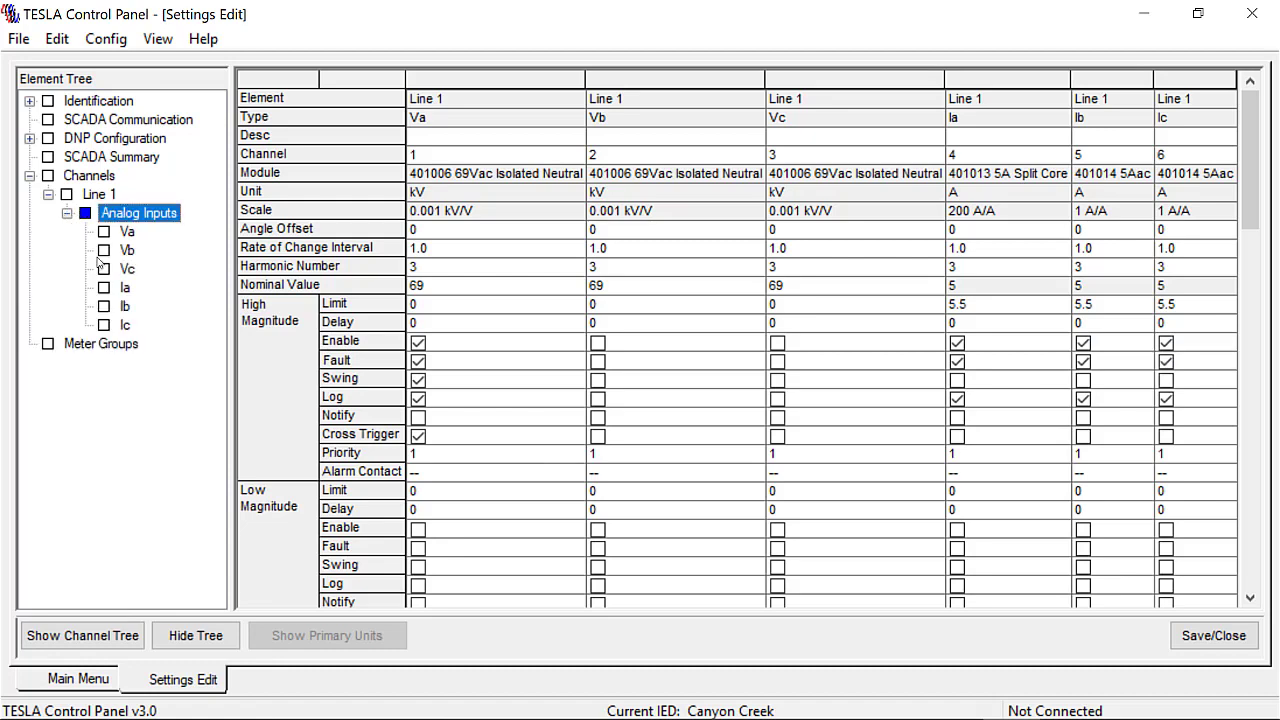
pyautogui.click(125, 308)
pyautogui.click(354, 187)
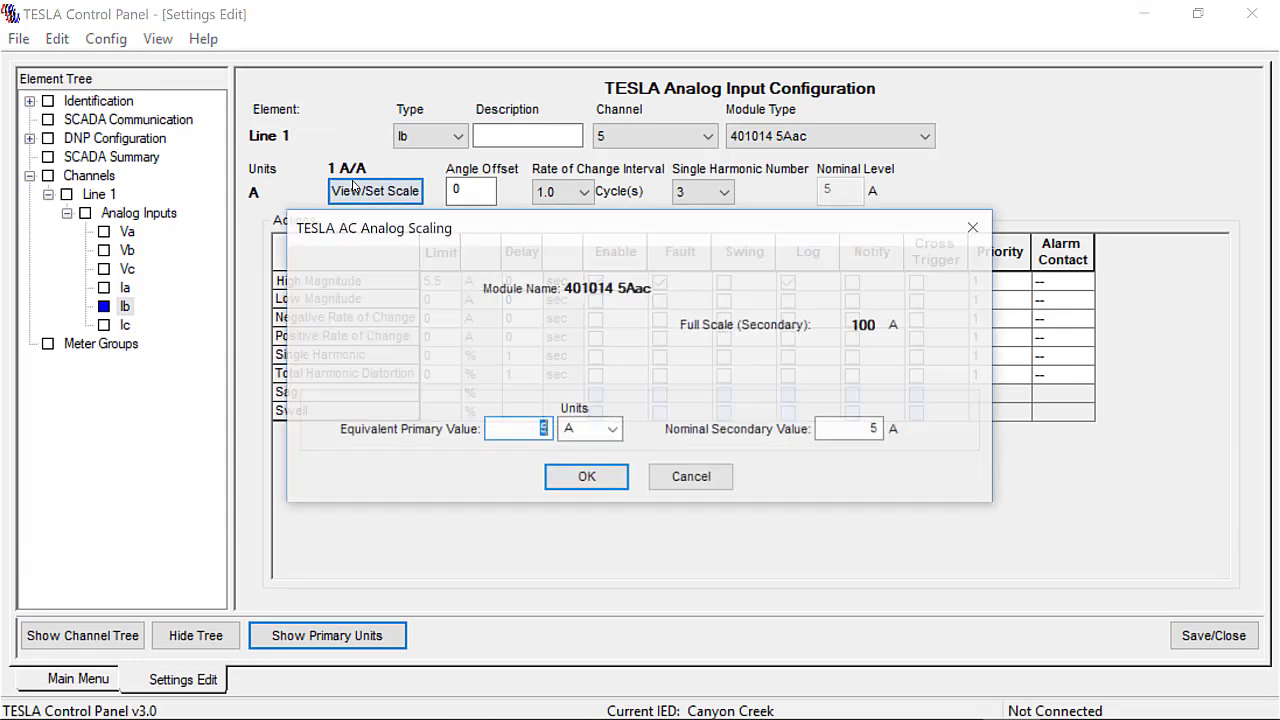
pyautogui.write('100')
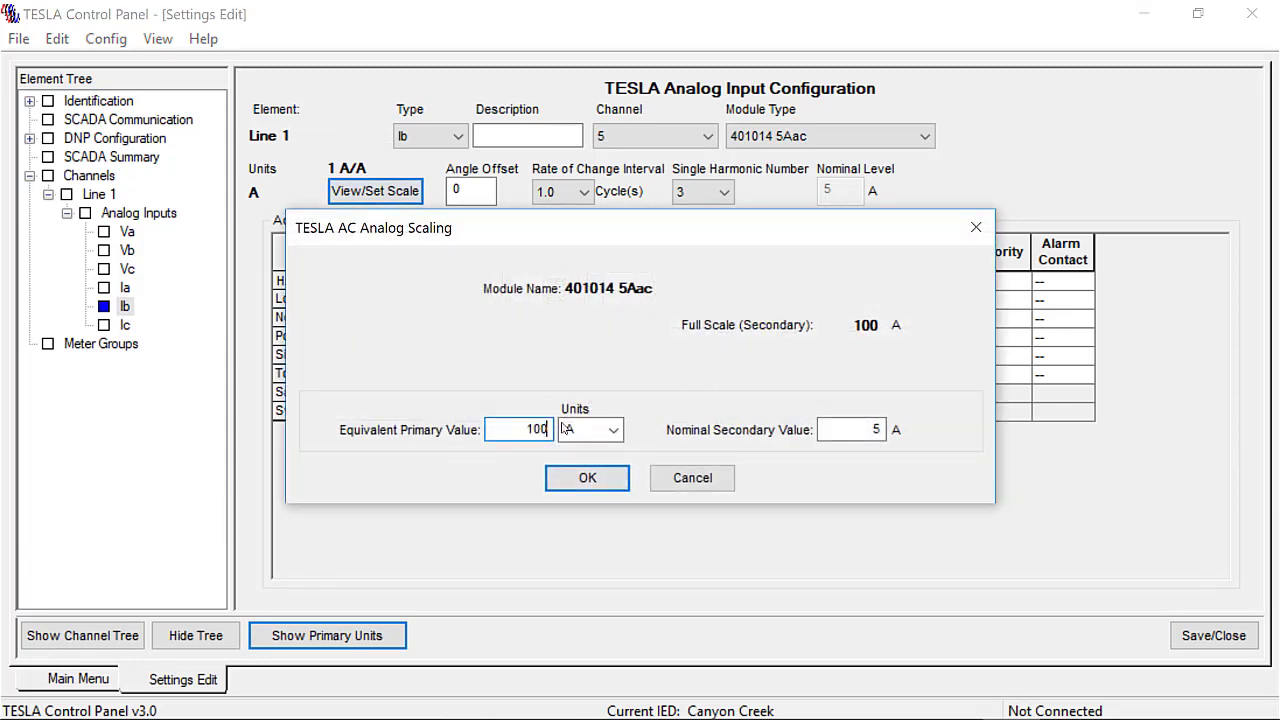
pyautogui.write('0')
pyautogui.click(587, 477)
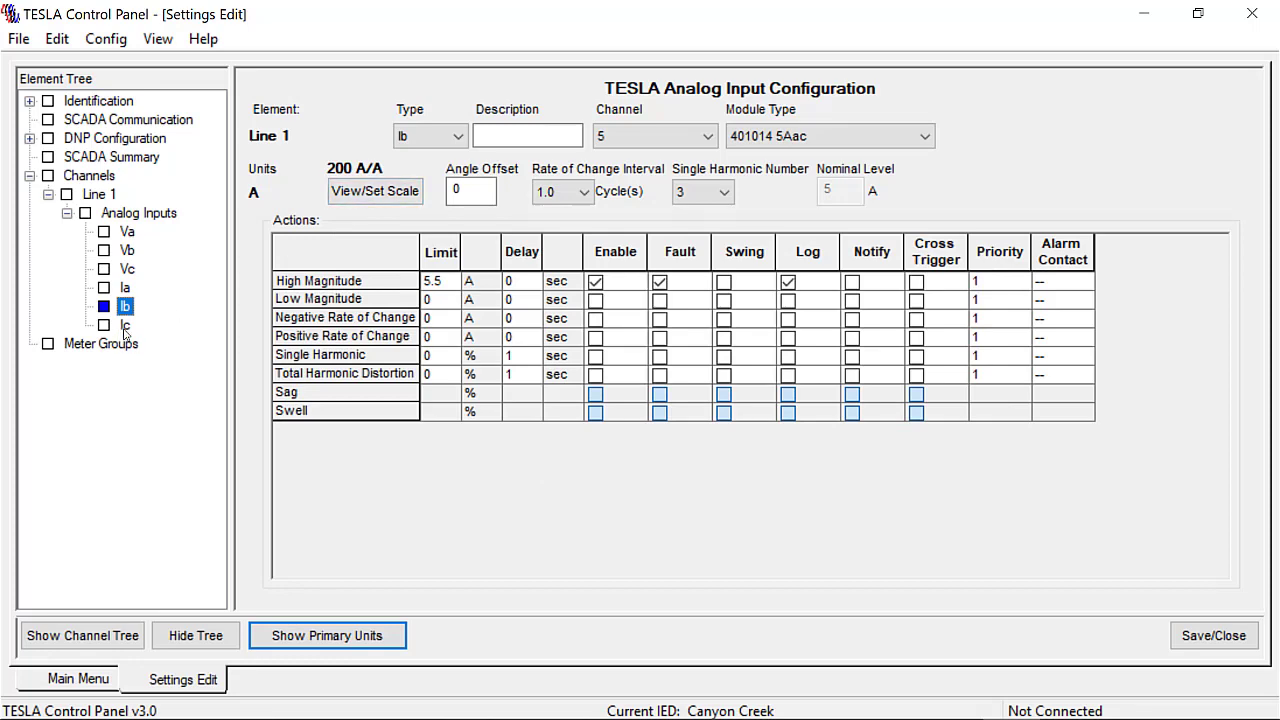
# Step: Set Ic's equivalent primary value to 1000 A in its analog scaling and return to the Analog Inputs overview
pyautogui.click(125, 325)
pyautogui.click(375, 191)
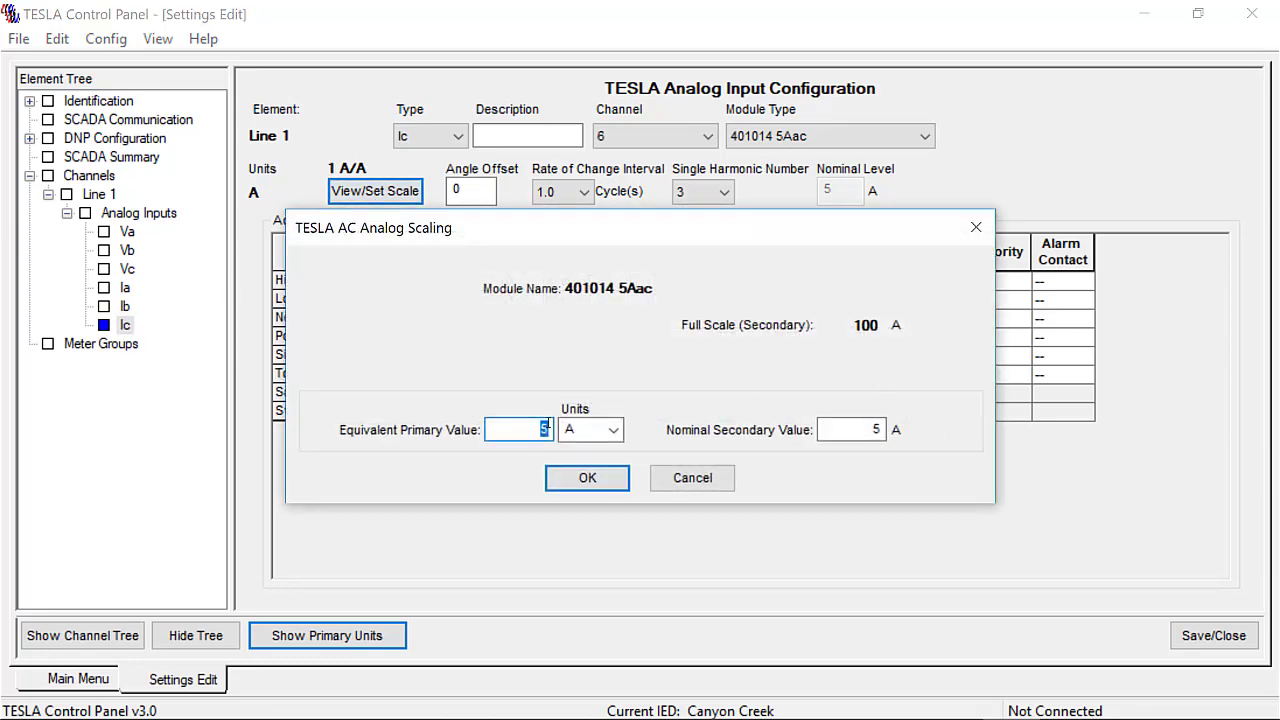
pyautogui.press('BackSpace')
pyautogui.write('1000')
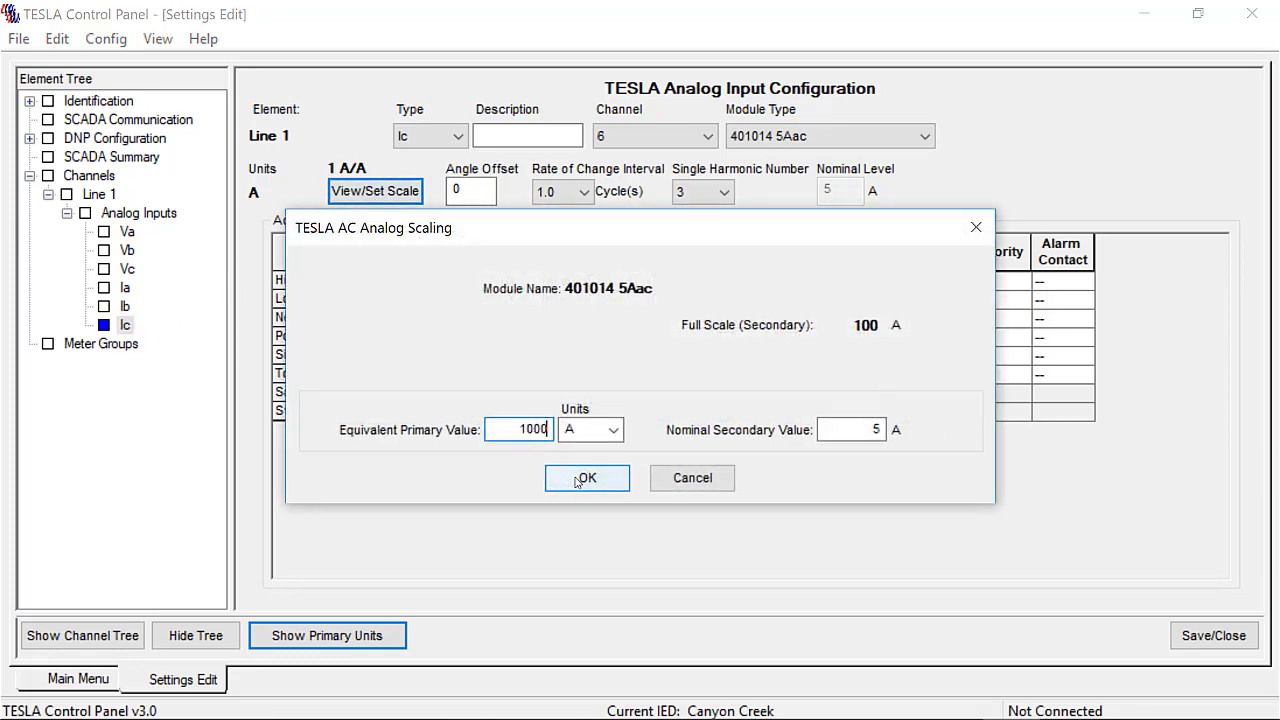
pyautogui.click(587, 477)
pyautogui.doubleClick(127, 216)
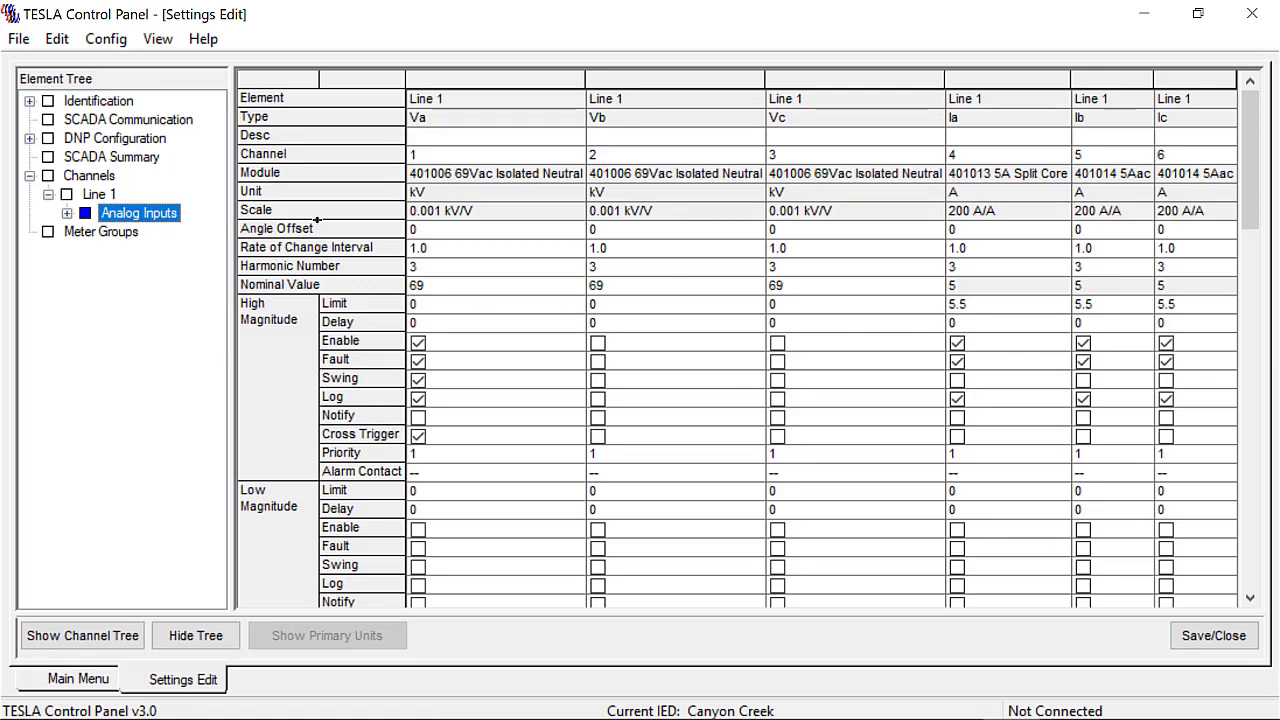
# Step: Add a new external input to Line 1 with the description "Brk1 - 52a"
pyautogui.rightClick(122, 210)
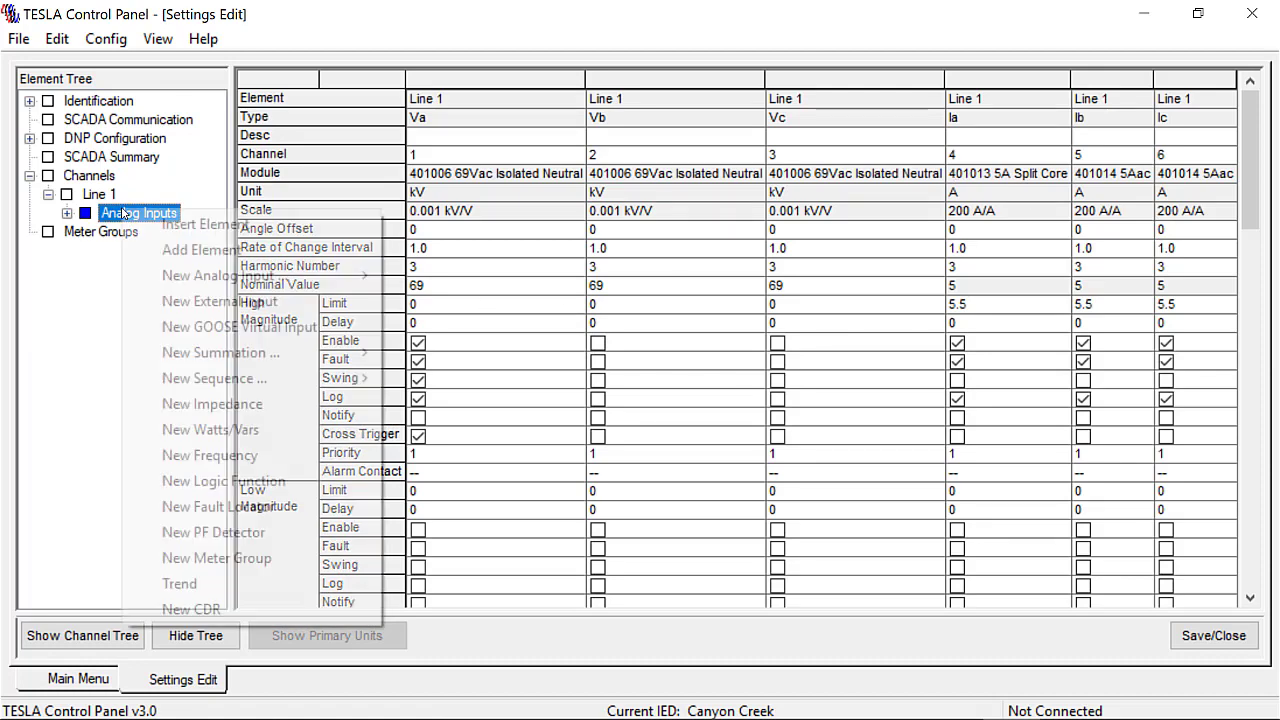
pyautogui.click(168, 306)
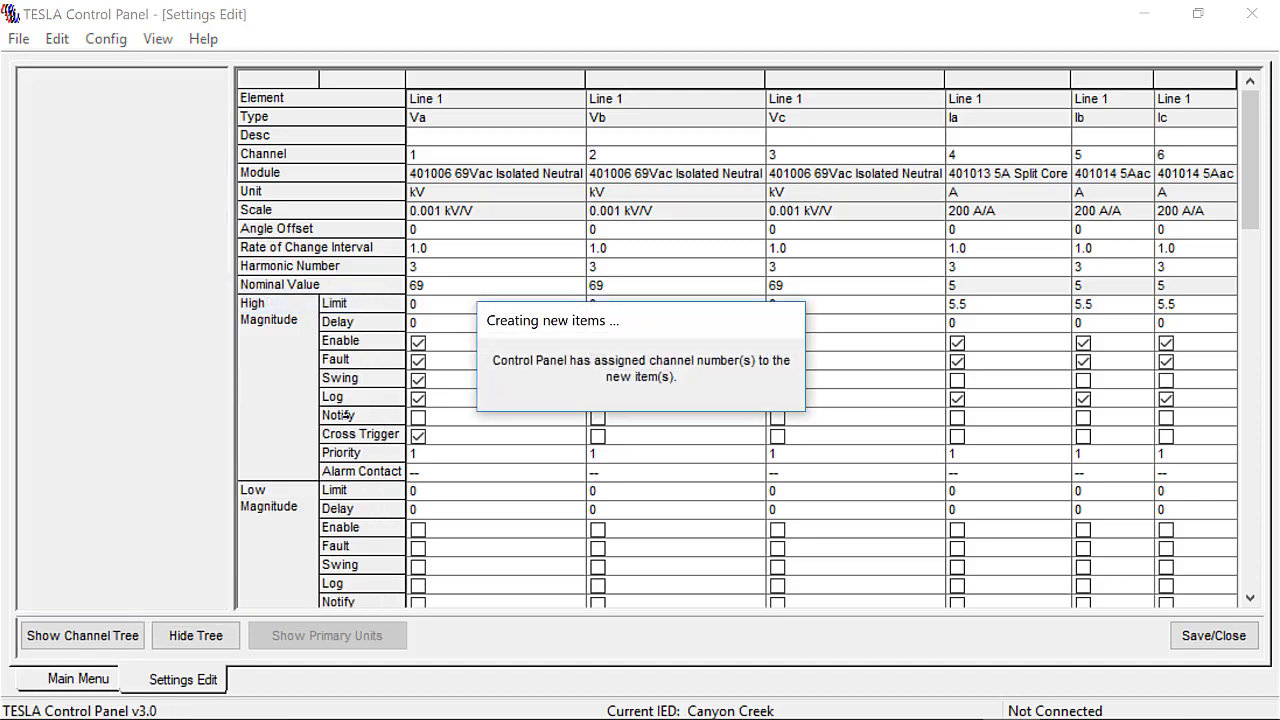
pyautogui.click(457, 158)
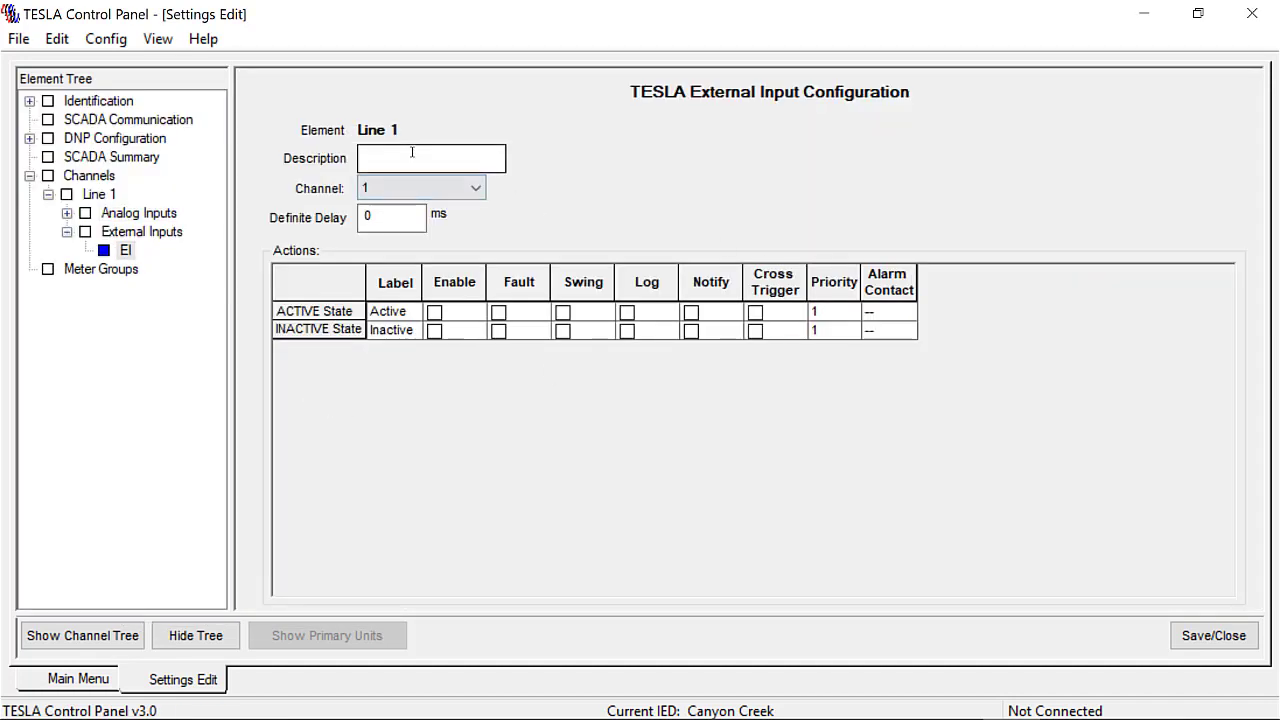
pyautogui.write('B')
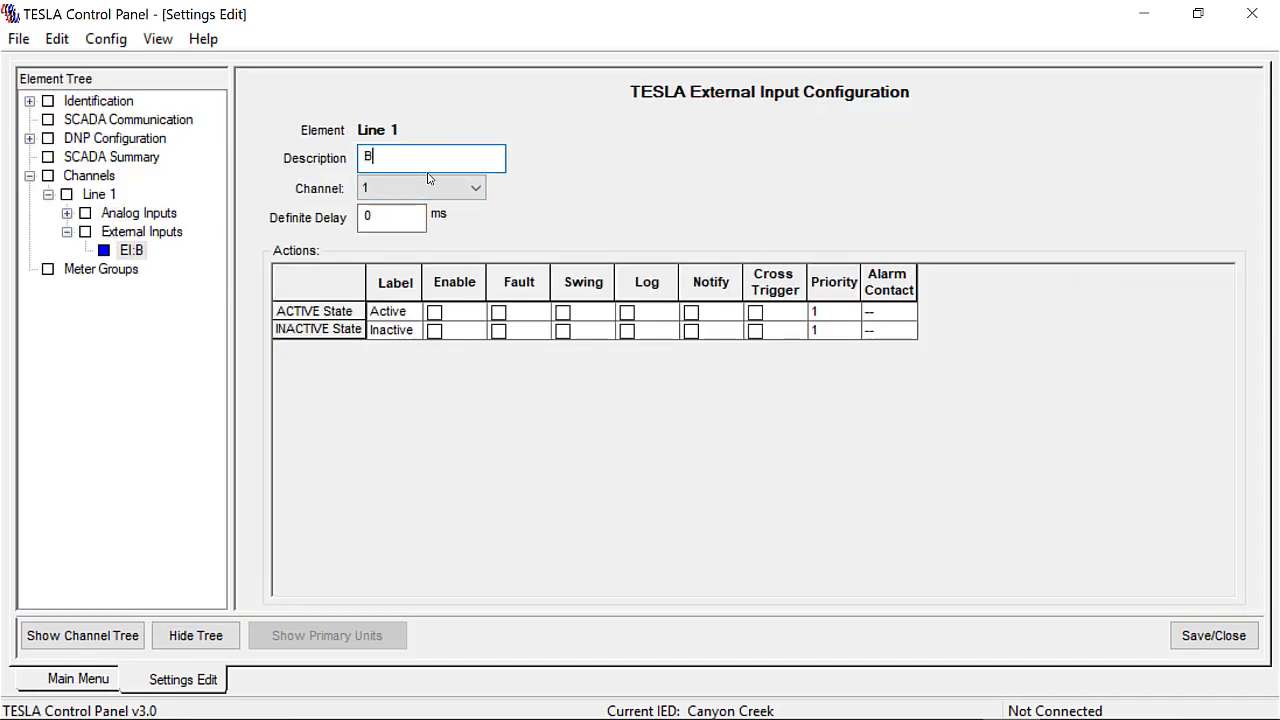
pyautogui.write('rk1 - 5')
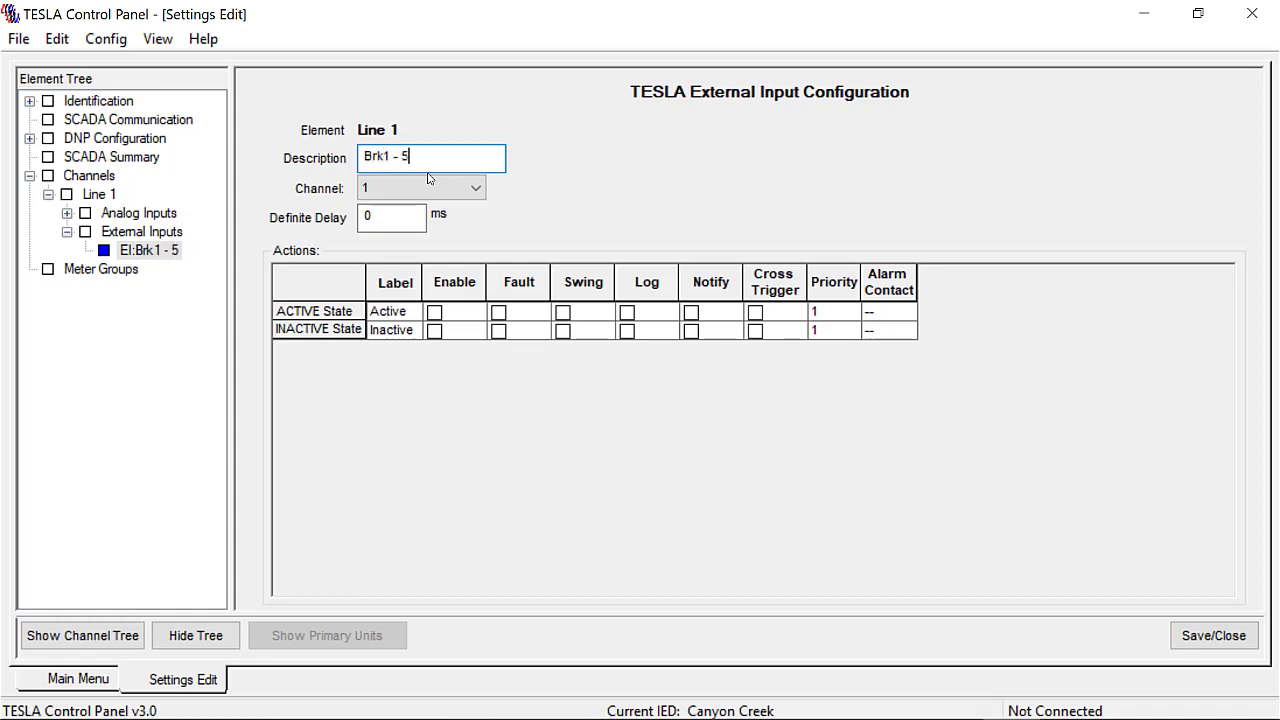
pyautogui.write('2a')
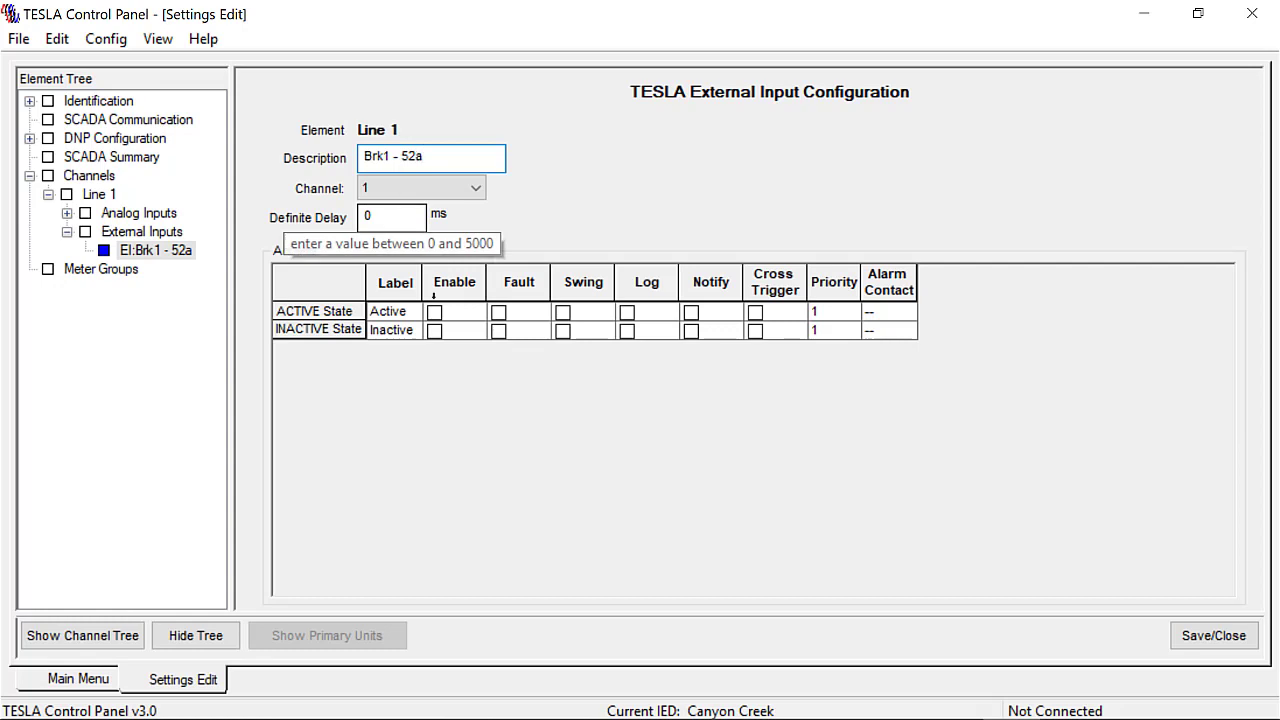
# Step: Label the Brk1 - 52a input's ACTIVE state TRIP and its INACTIVE state OPEN
pyautogui.click(413, 311)
pyautogui.moveTo(413, 311); pyautogui.dragTo(360, 318)
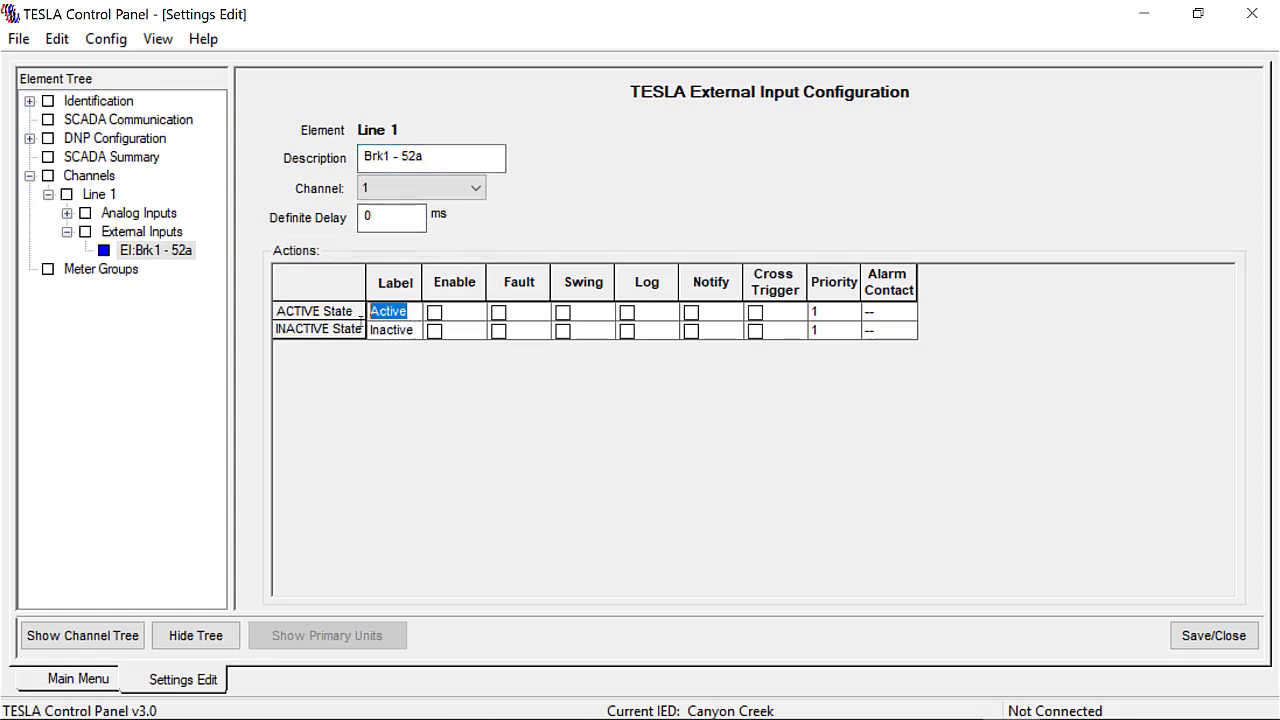
pyautogui.write('TRIP')
pyautogui.click(413, 331)
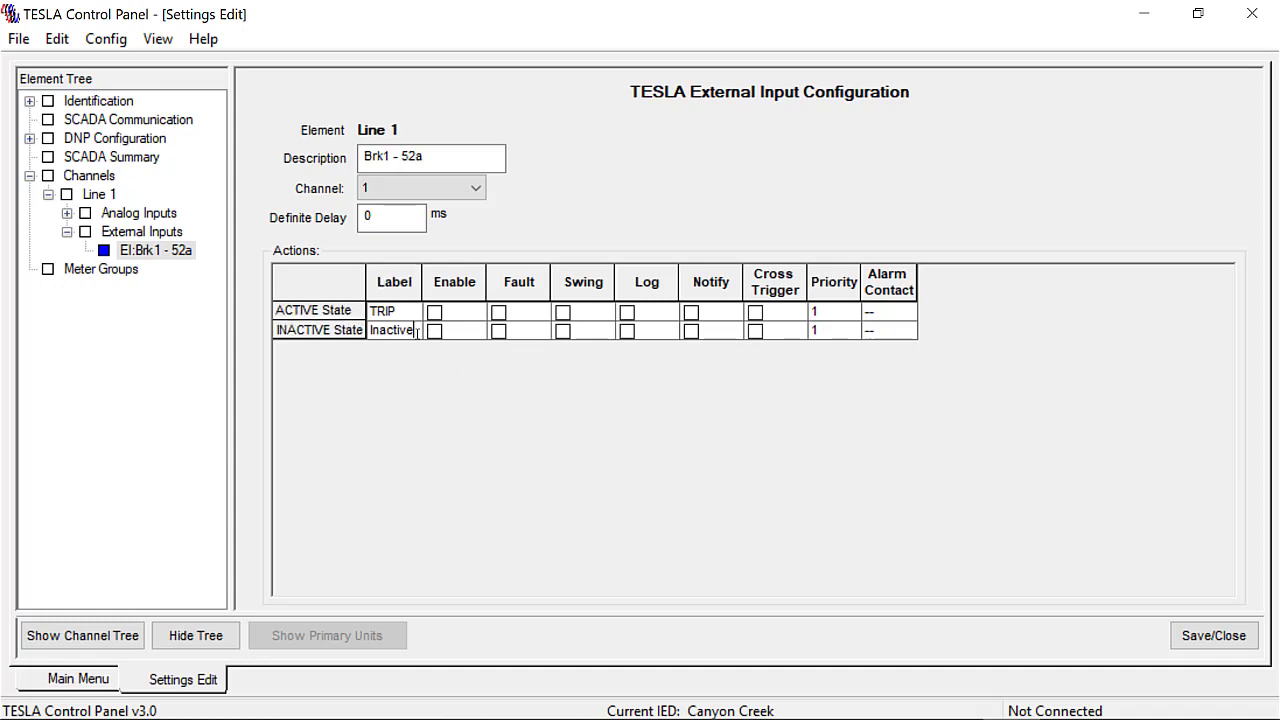
pyautogui.moveTo(413, 331); pyautogui.dragTo(366, 331)
pyautogui.write('OPEN')
# Step: Add a second external input to Line 1 with the description "Brk 2 - 52a"
pyautogui.rightClick(141, 234)
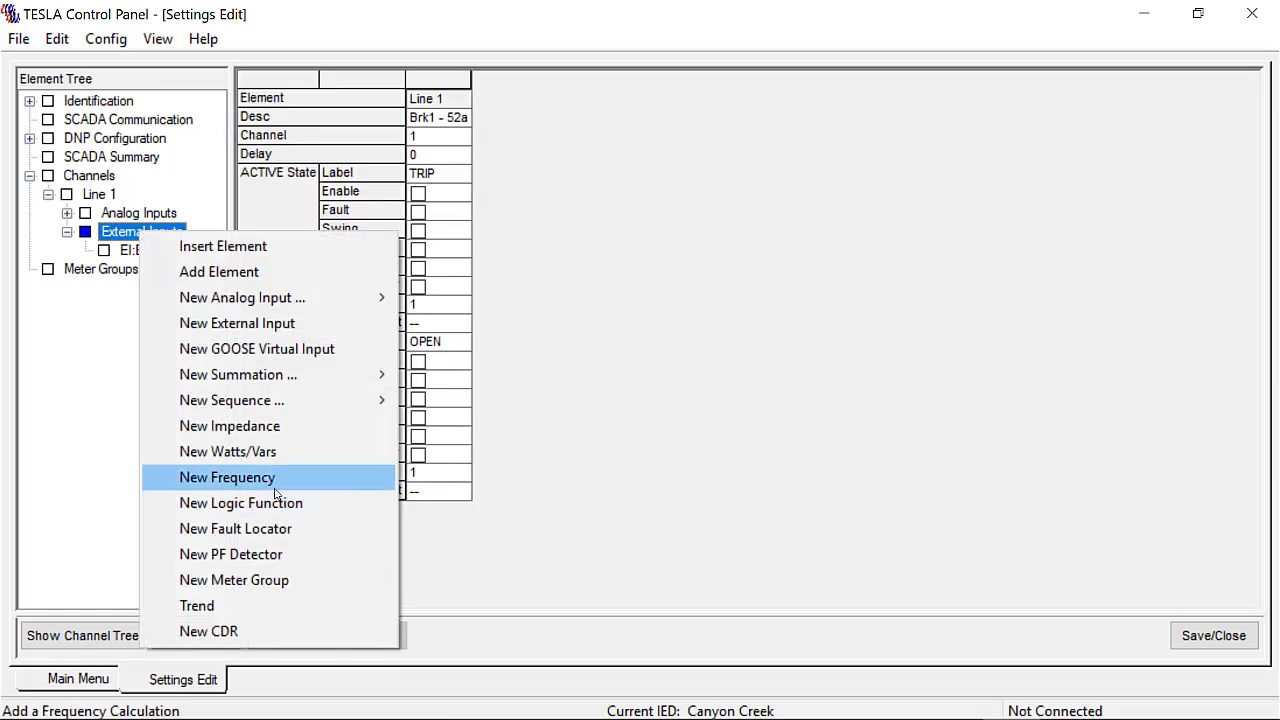
pyautogui.click(252, 324)
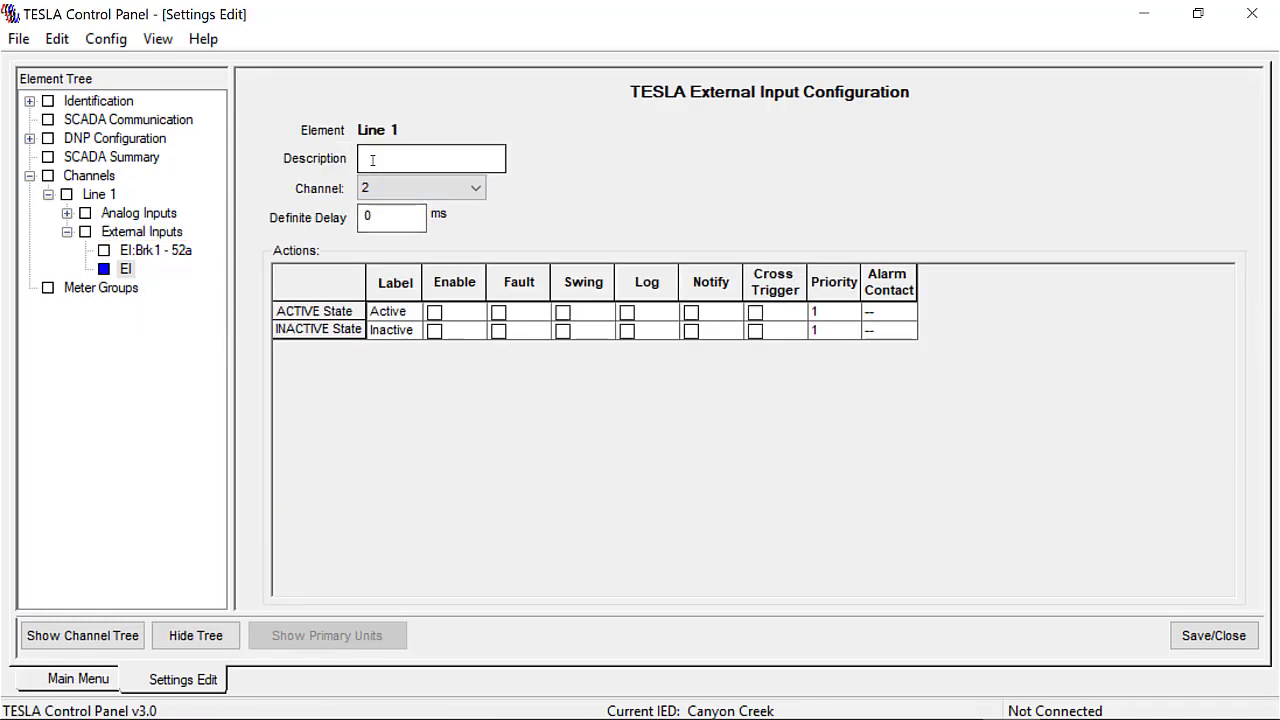
pyautogui.click(374, 160)
pyautogui.write('Brk')
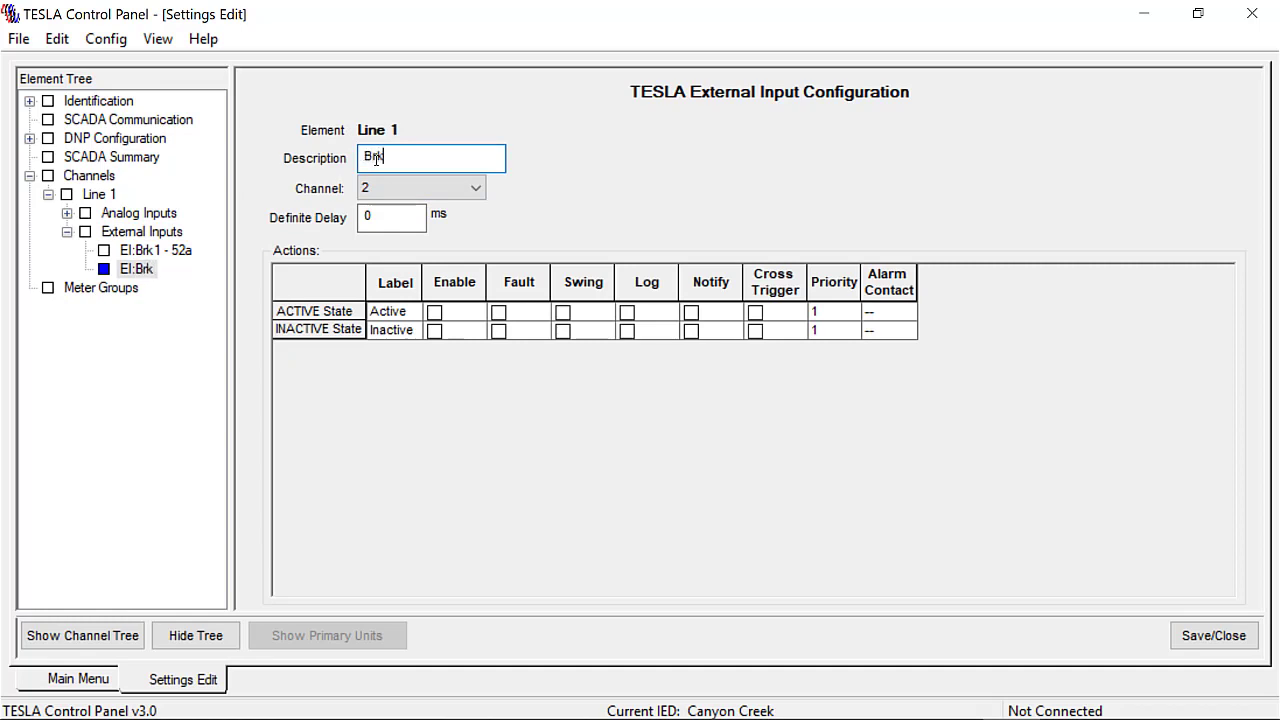
pyautogui.write(' 2 - 52a')
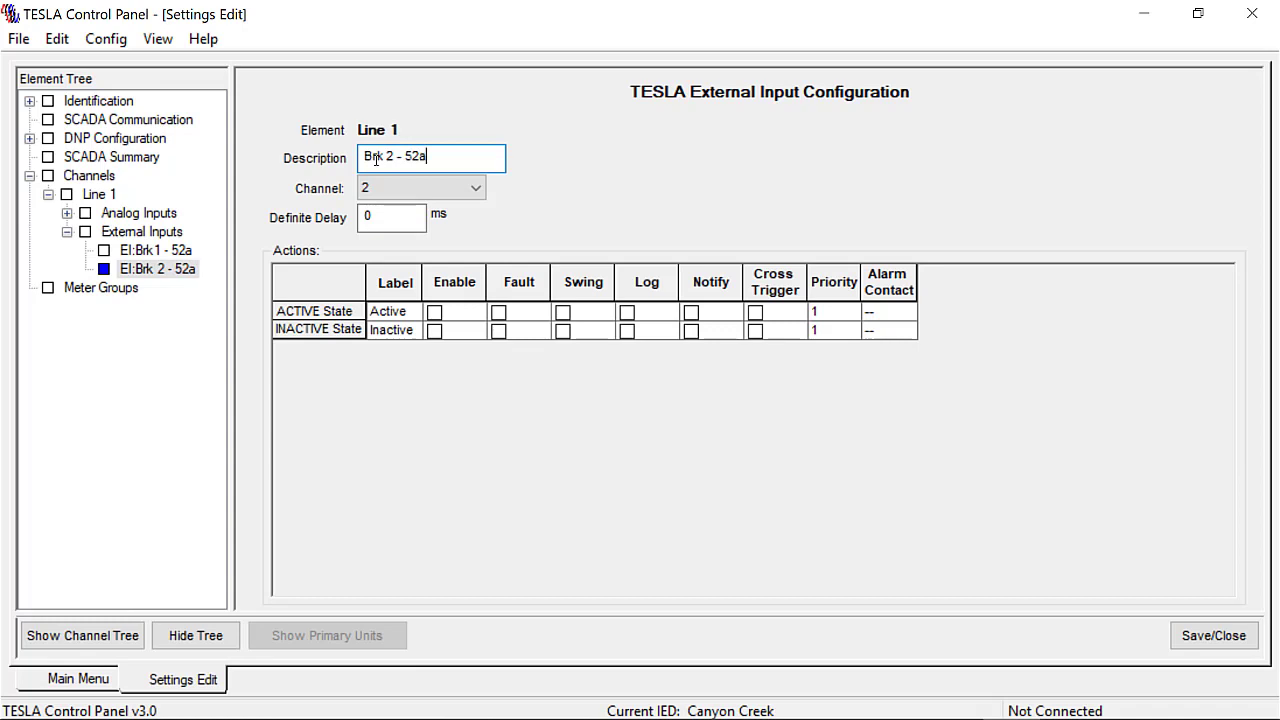
# Step: Label the Brk 2 - 52a input's ACTIVE state TRIP and its INACTIVE state OPEN
pyautogui.click(418, 314)
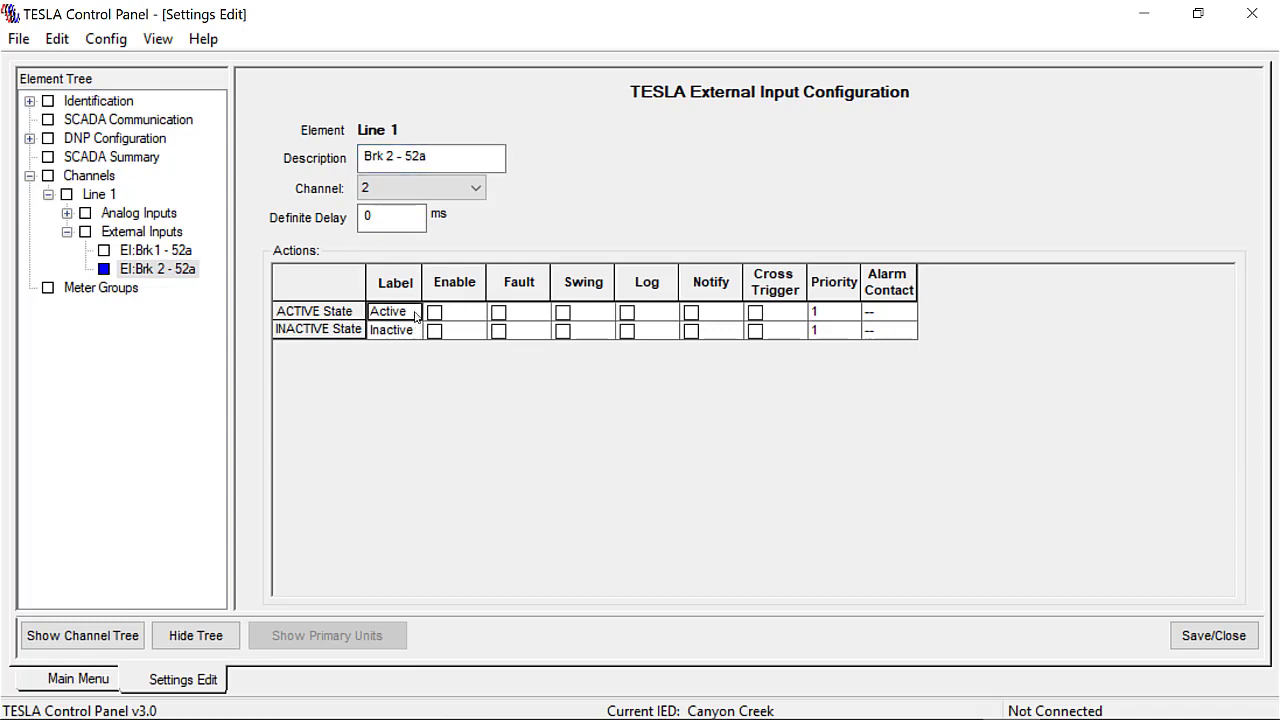
pyautogui.write('TRIP')
pyautogui.press('Return')
pyautogui.write('OPEN')
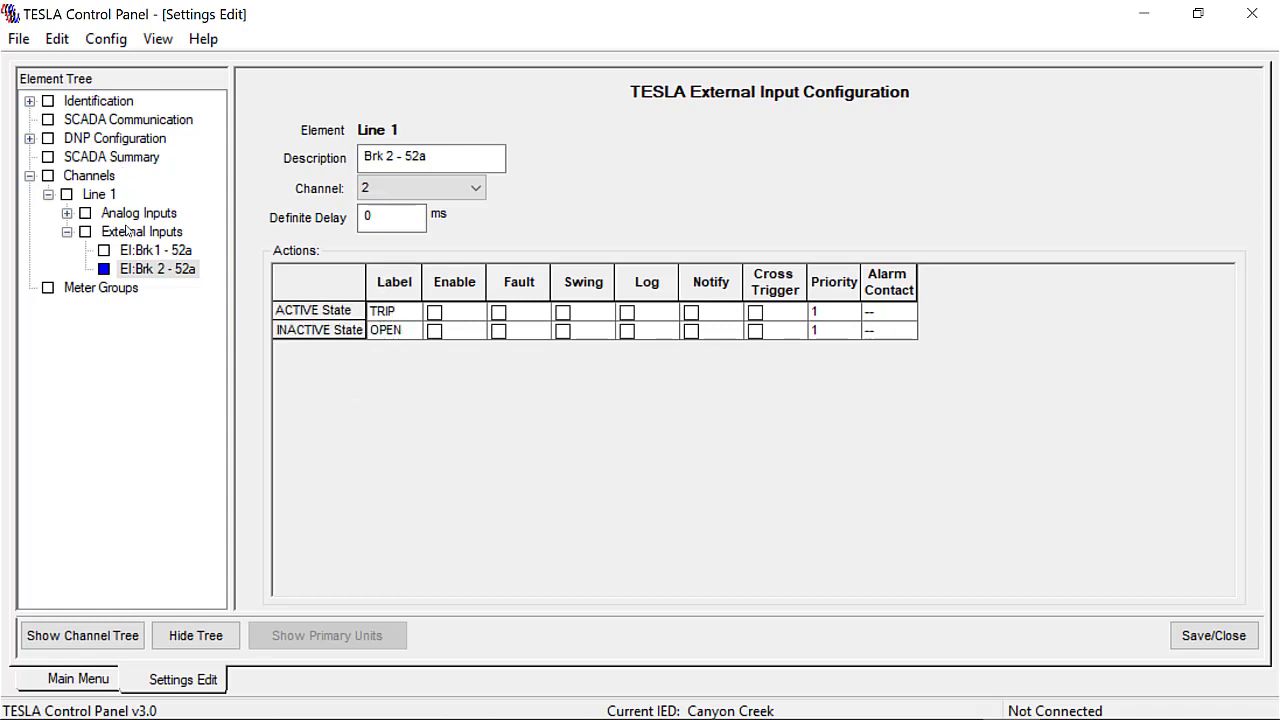
# Step: Add a new sequence voltage function to Line 1
pyautogui.click(130, 232)
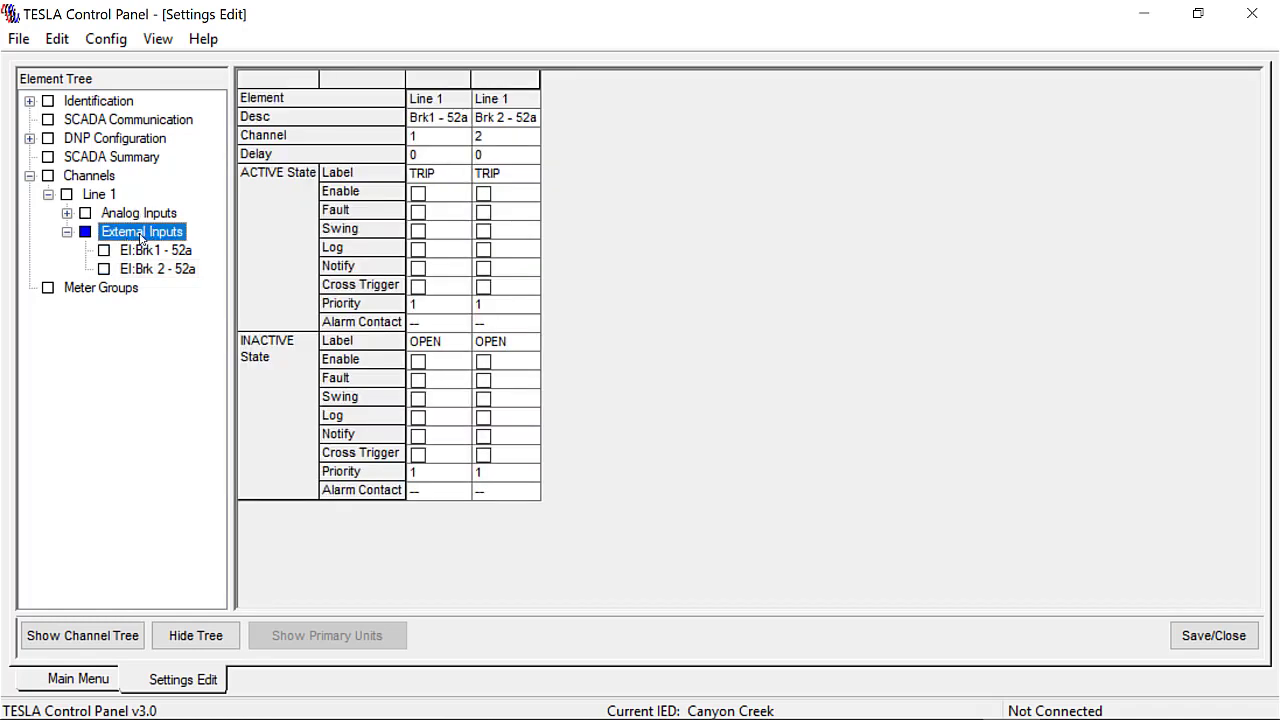
pyautogui.rightClick(140, 234)
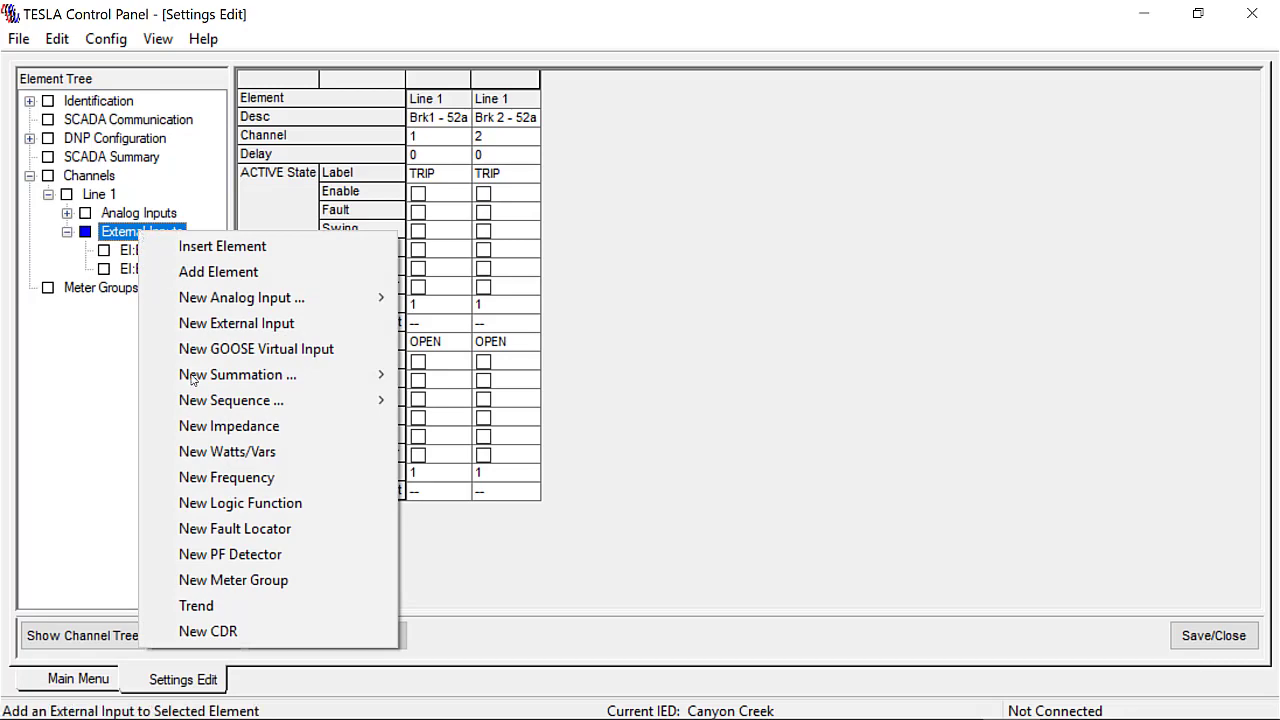
pyautogui.moveTo(196, 402)
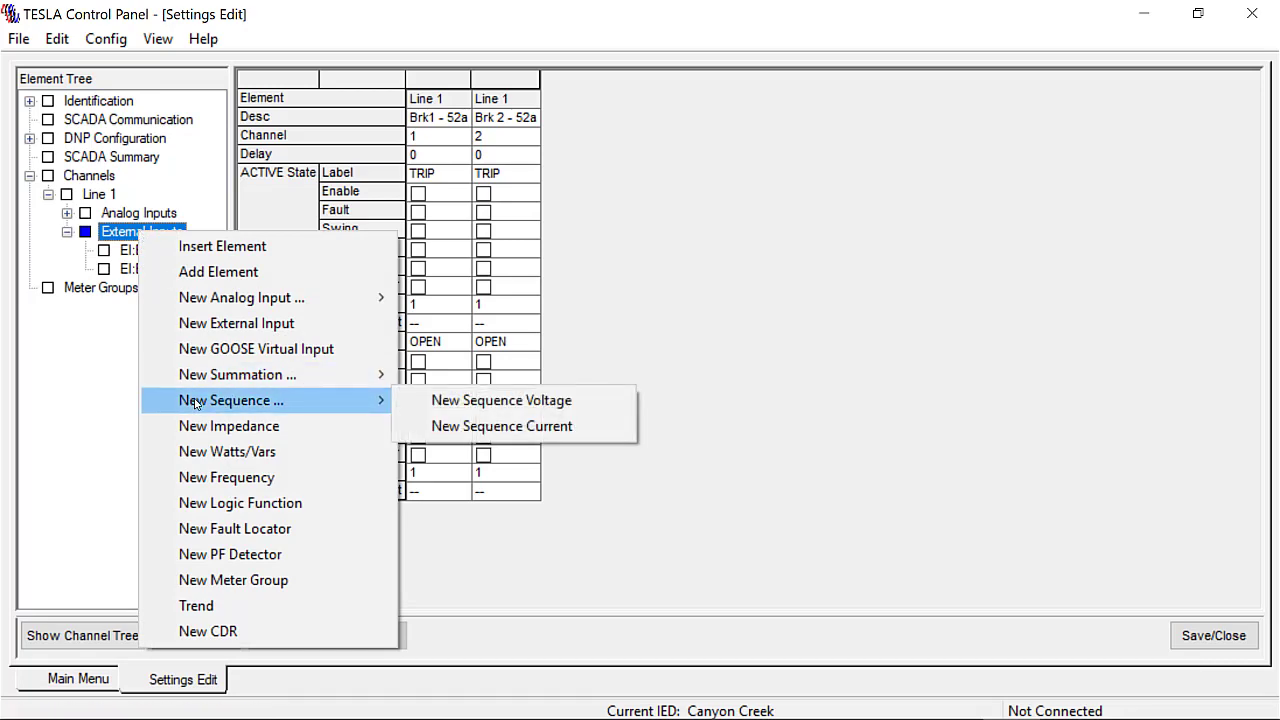
pyautogui.click(437, 402)
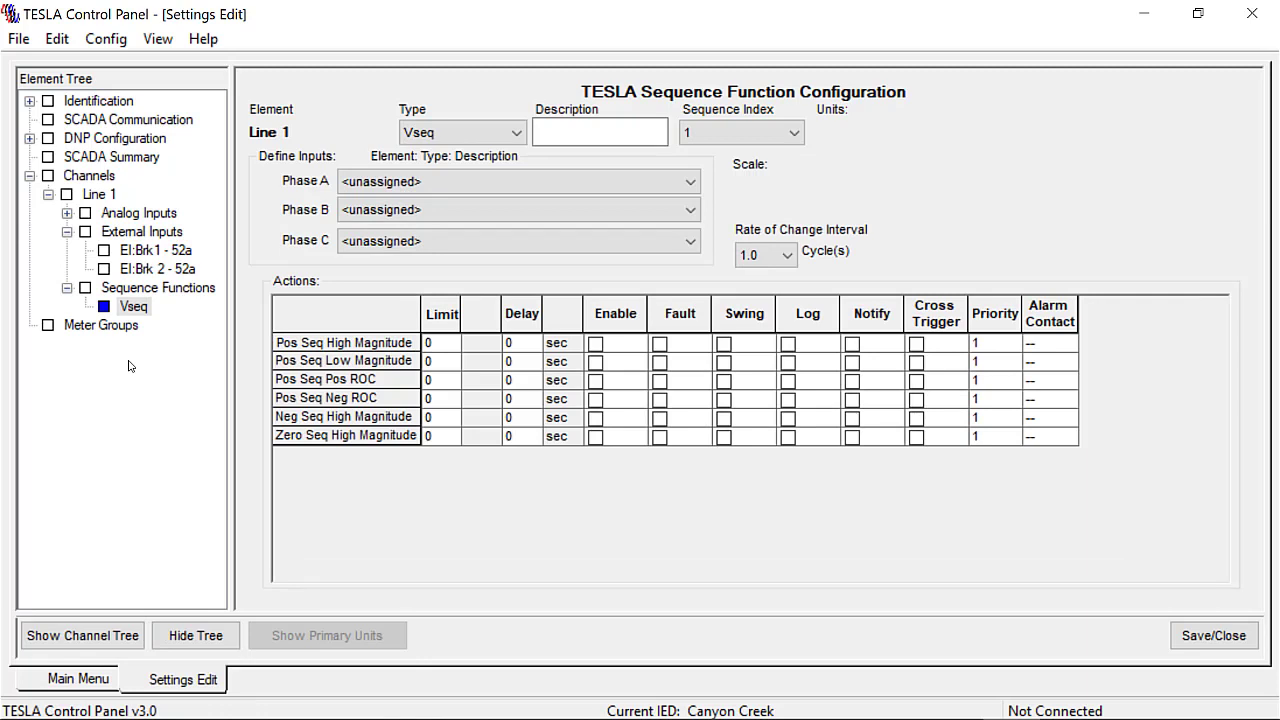
# Step: Assign Line 1:Va, Line 1:Vb and Line 1:Vc to phases A, B and C of the sequence voltage function
pyautogui.click(686, 182)
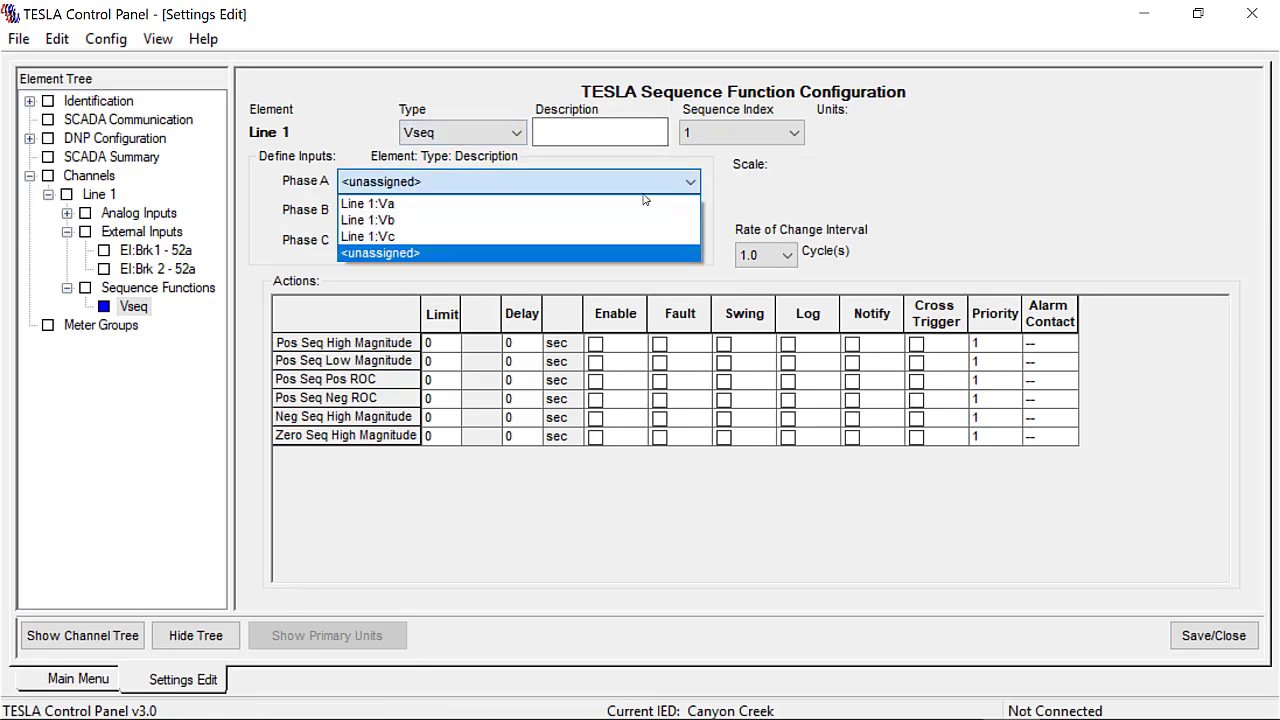
pyautogui.click(640, 203)
pyautogui.click(660, 210)
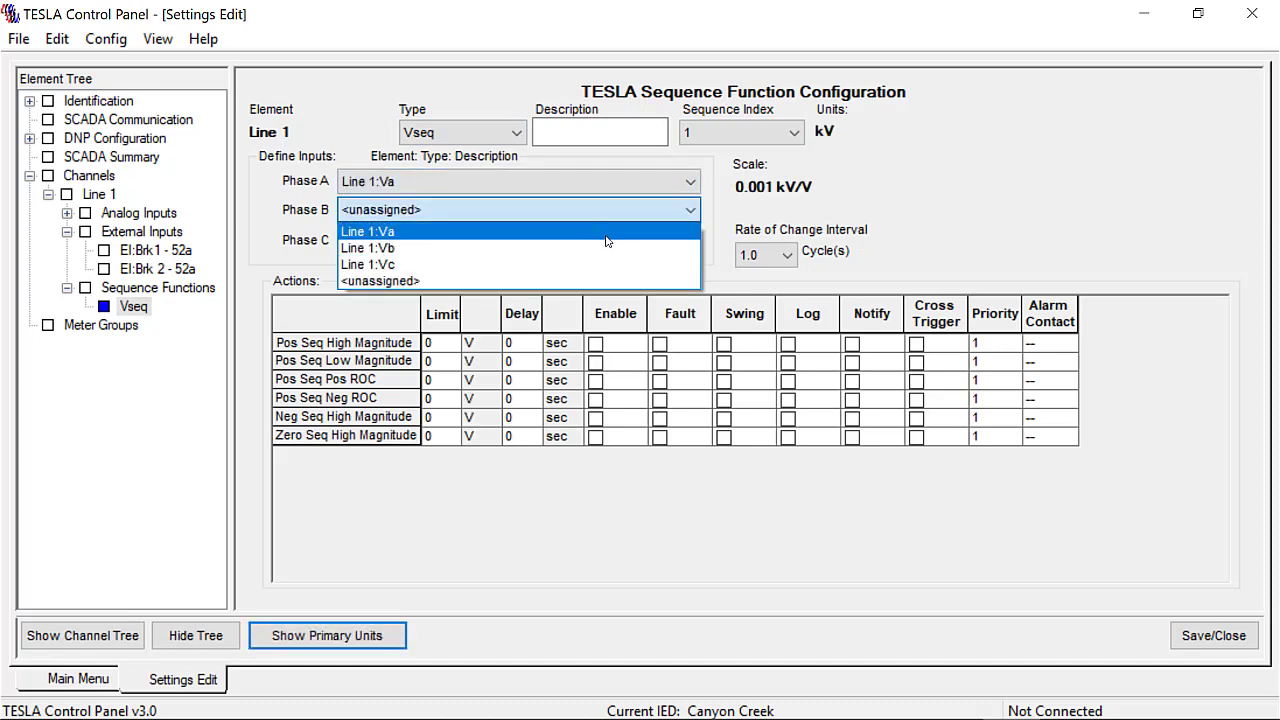
pyautogui.click(606, 248)
pyautogui.click(607, 248)
pyautogui.click(607, 248)
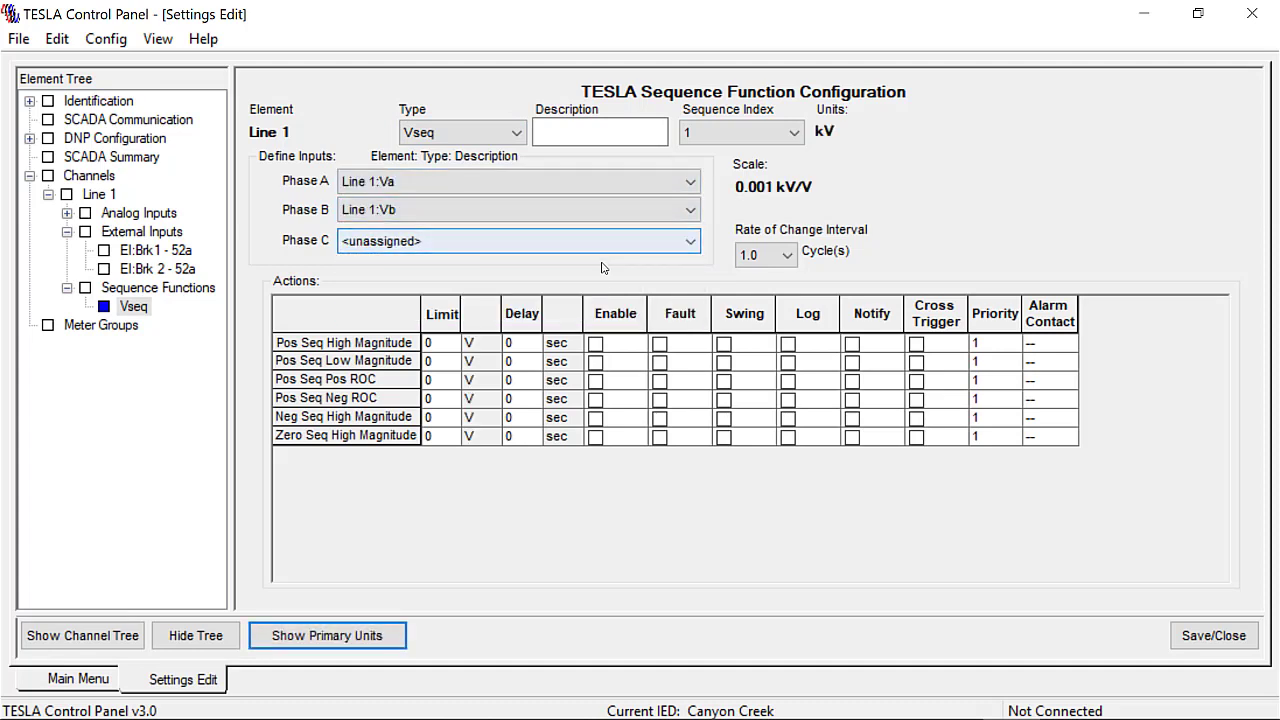
pyautogui.click(586, 240)
pyautogui.click(587, 296)
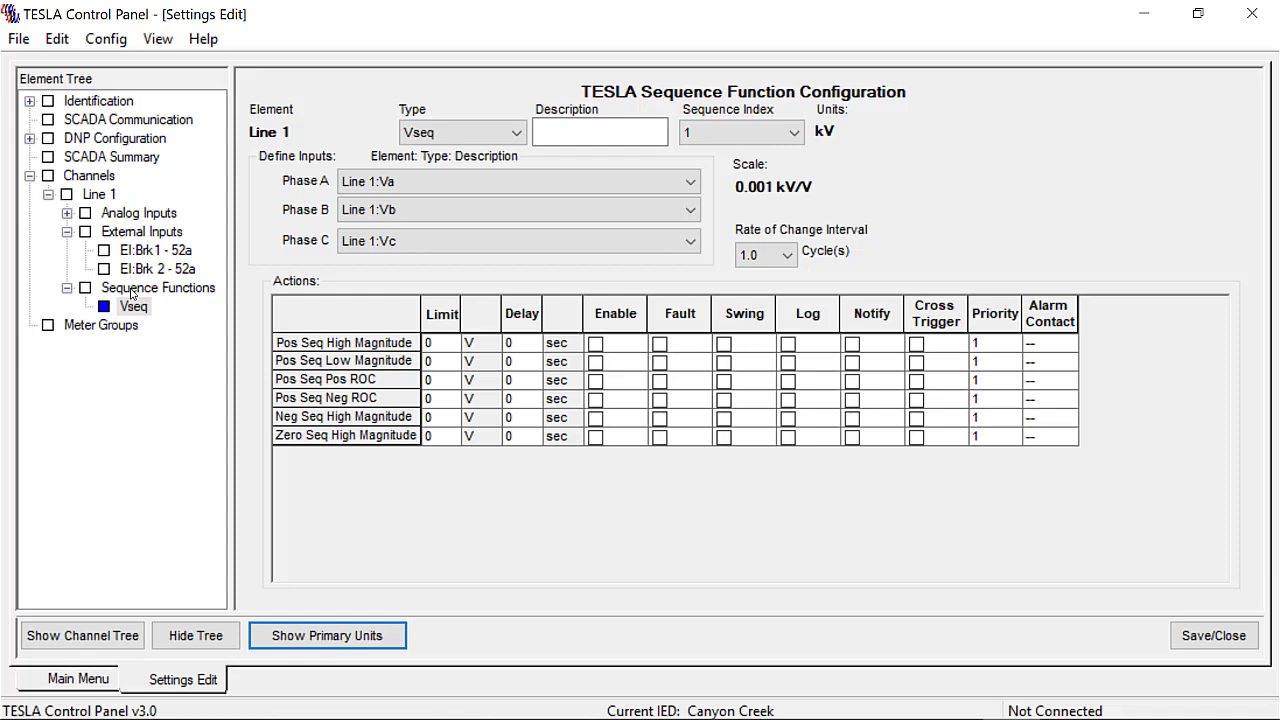
# Step: Add a new sequence current function to Line 1
pyautogui.click(131, 289)
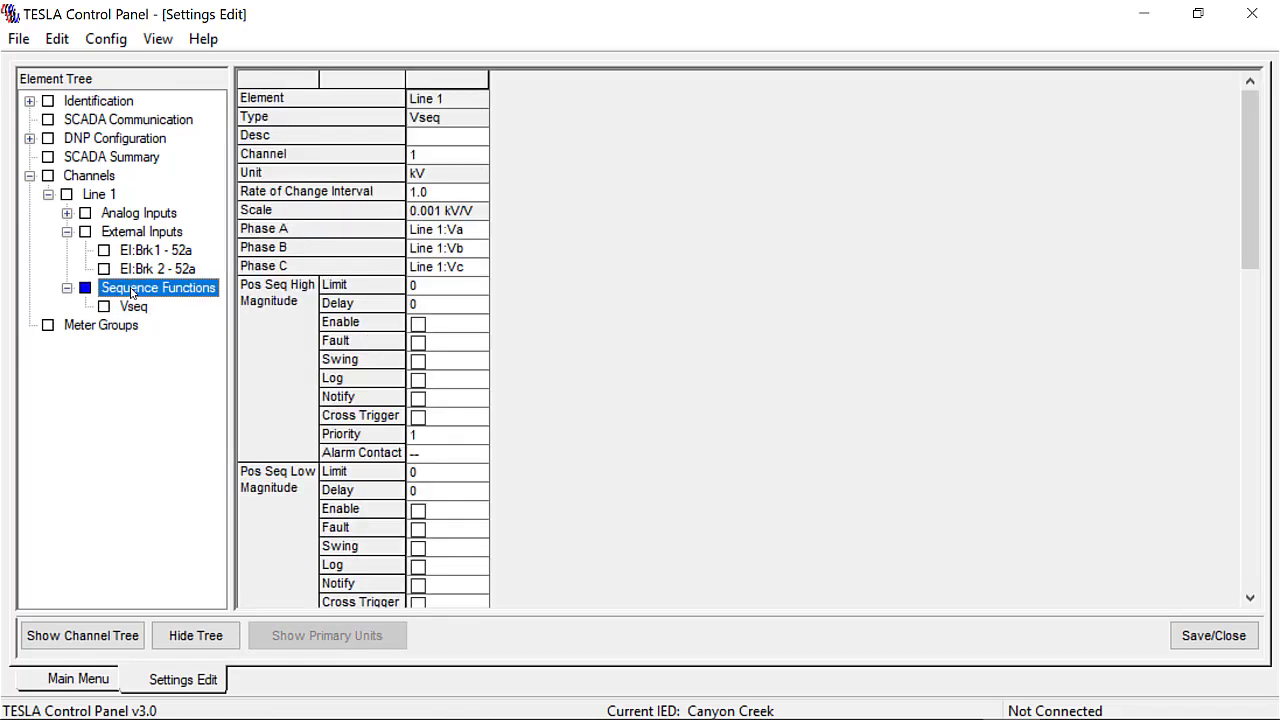
pyautogui.rightClick(131, 290)
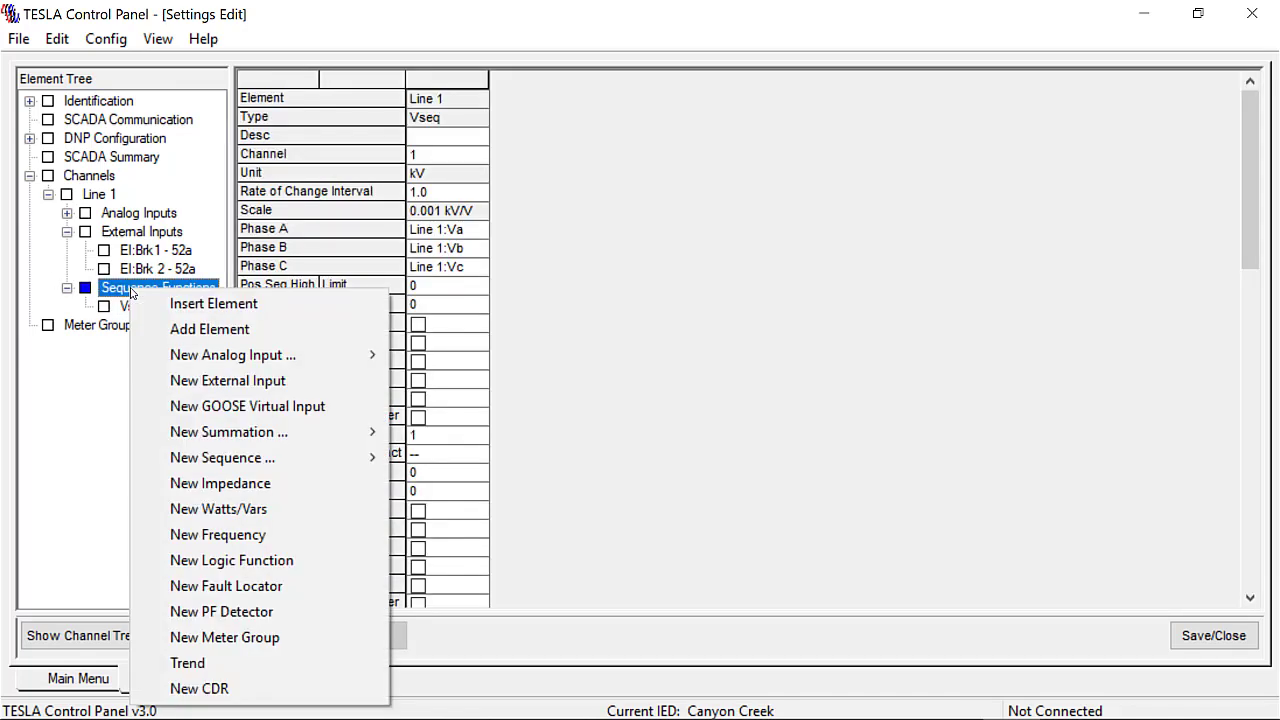
pyautogui.moveTo(224, 459)
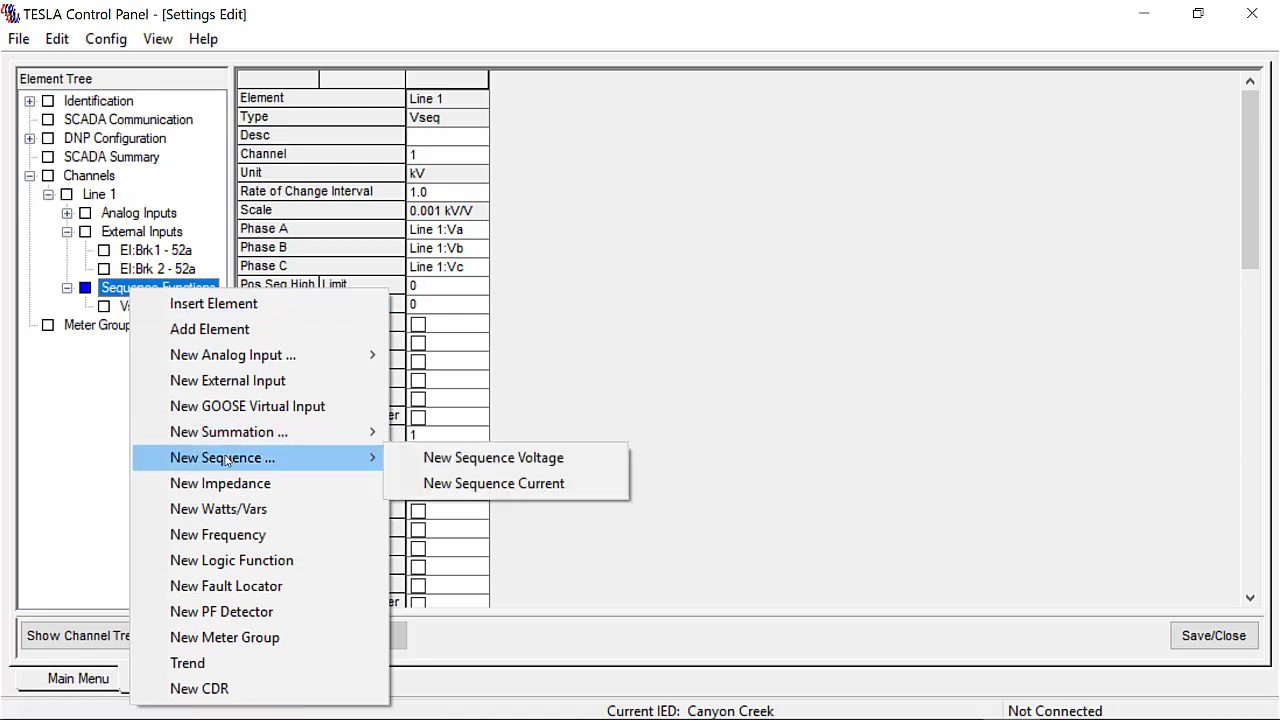
pyautogui.click(572, 486)
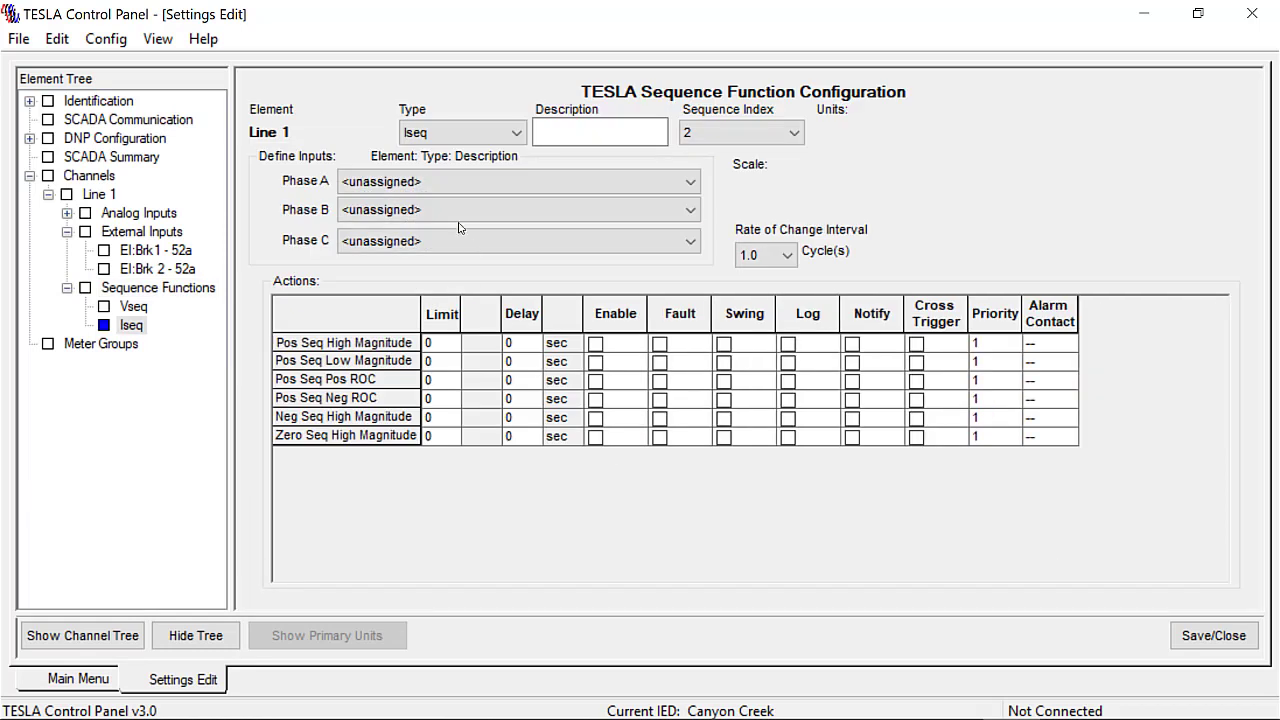
# Step: Assign Line 1:Ia, Line 1:Ib and Line 1:Ic to phases A, B and C of the sequence current function
pyautogui.click(576, 181)
pyautogui.click(571, 203)
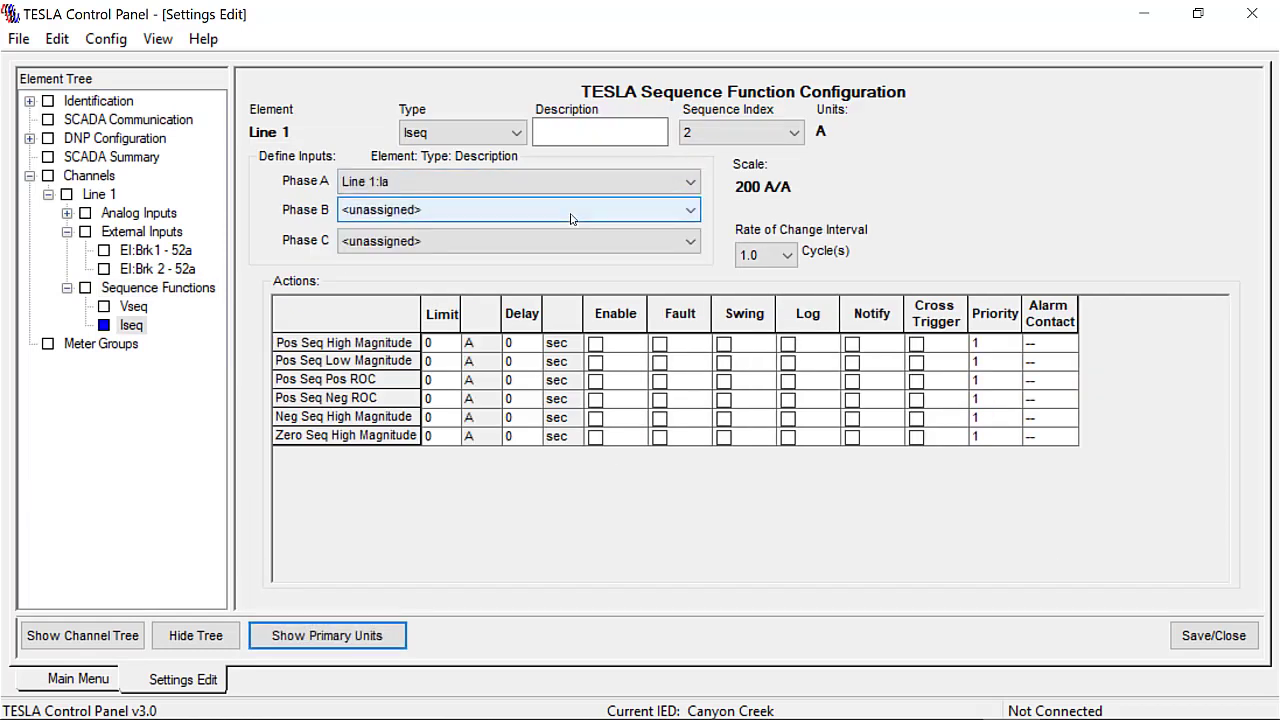
pyautogui.click(572, 210)
pyautogui.click(580, 247)
pyautogui.click(580, 241)
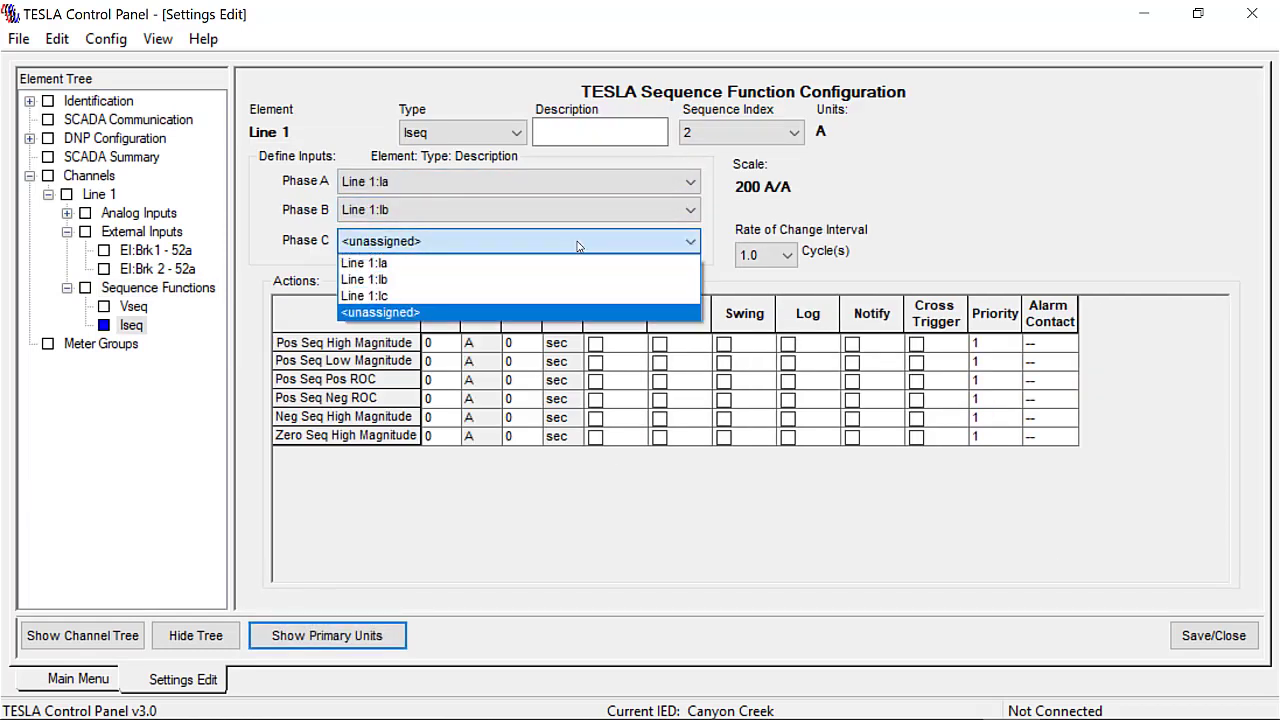
pyautogui.click(580, 295)
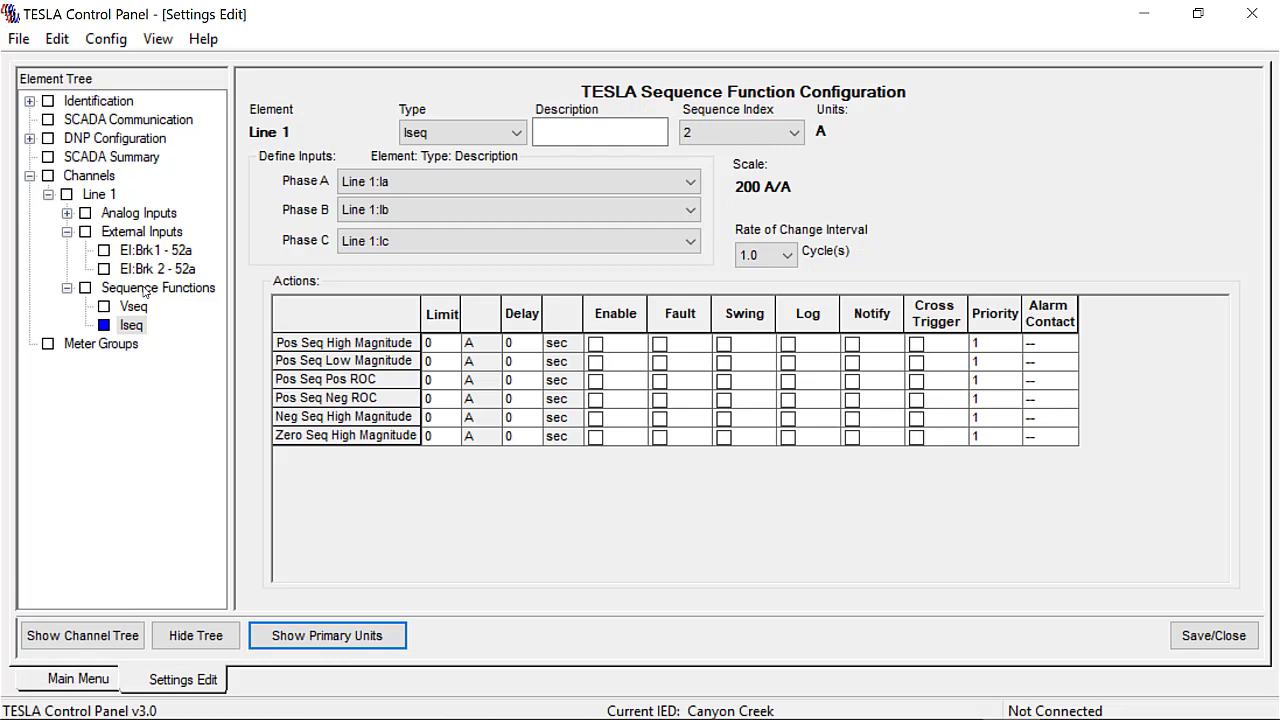
# Step: Add a Watts/Vars function to Line 1 with Line 1:Vseq as voltage input and Line 1:Iseq as current input
pyautogui.rightClick(145, 290)
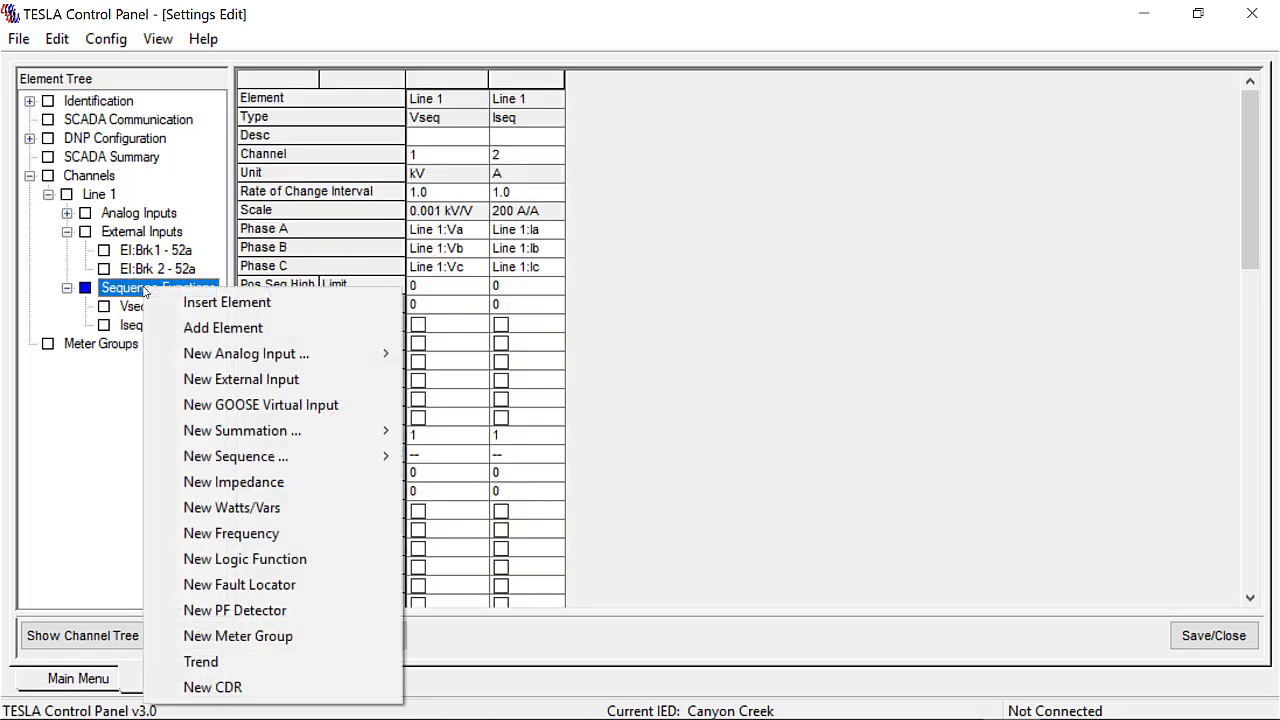
pyautogui.click(213, 507)
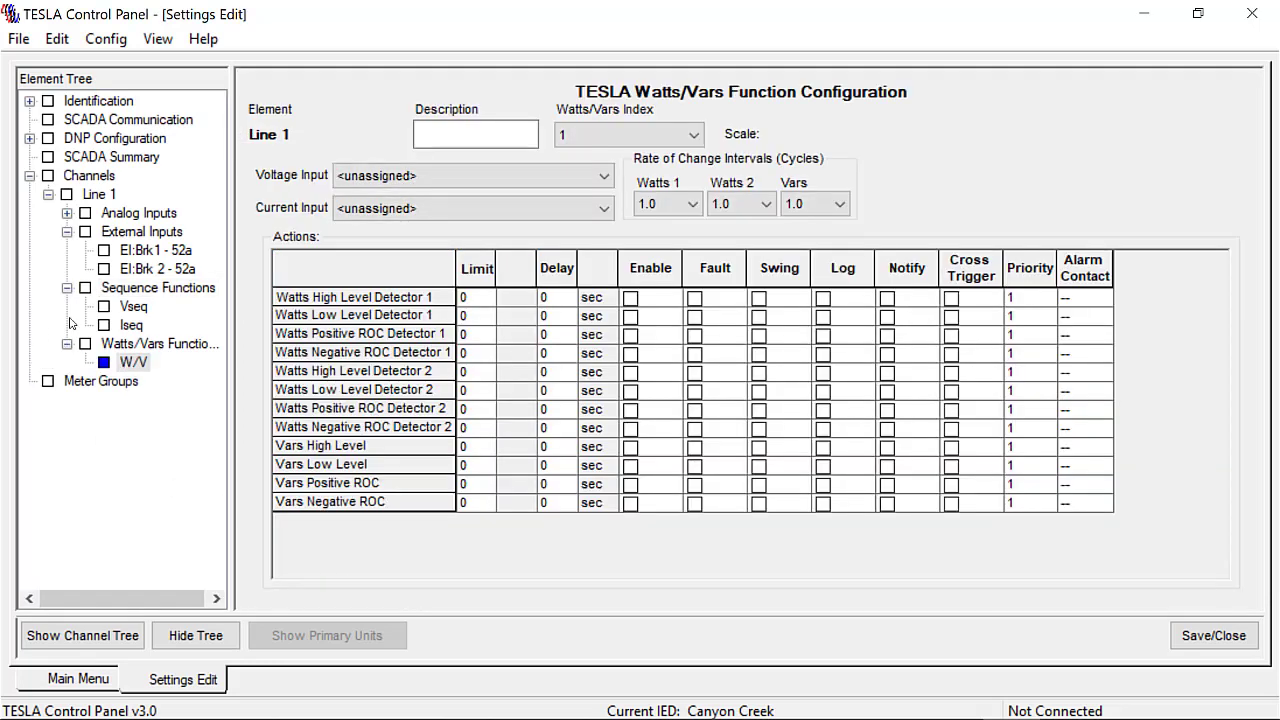
pyautogui.click(563, 175)
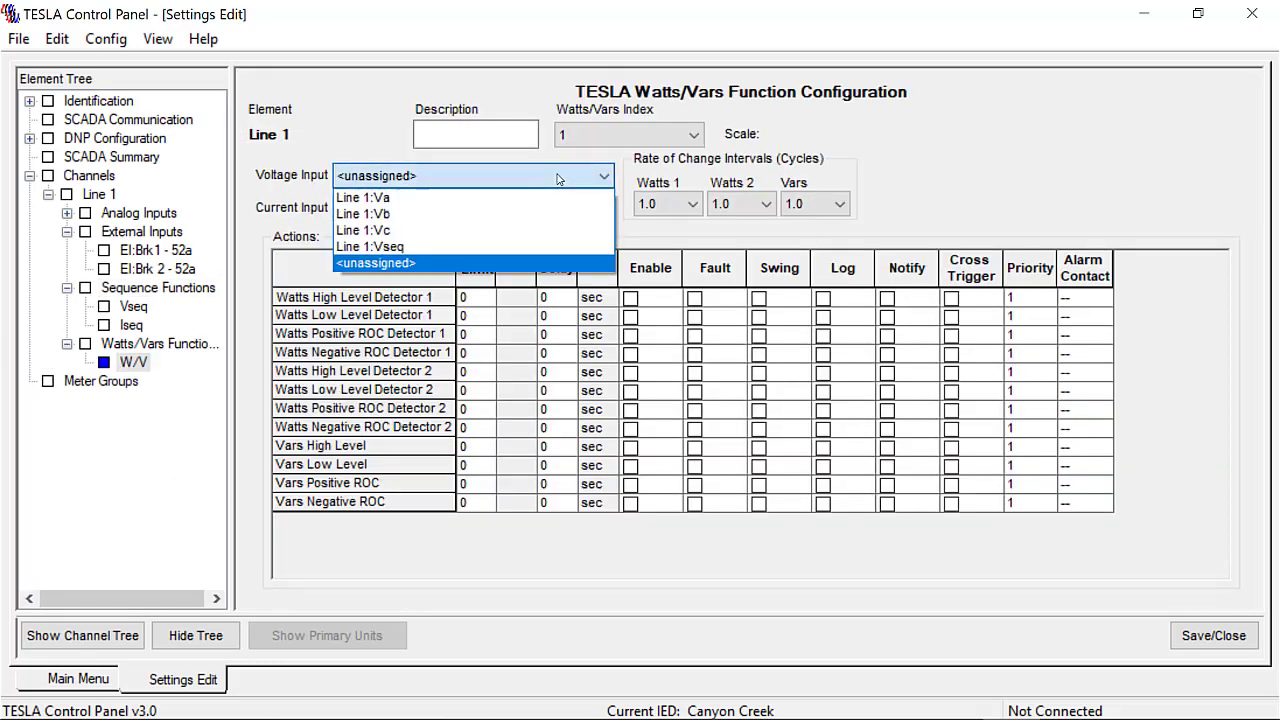
pyautogui.click(543, 247)
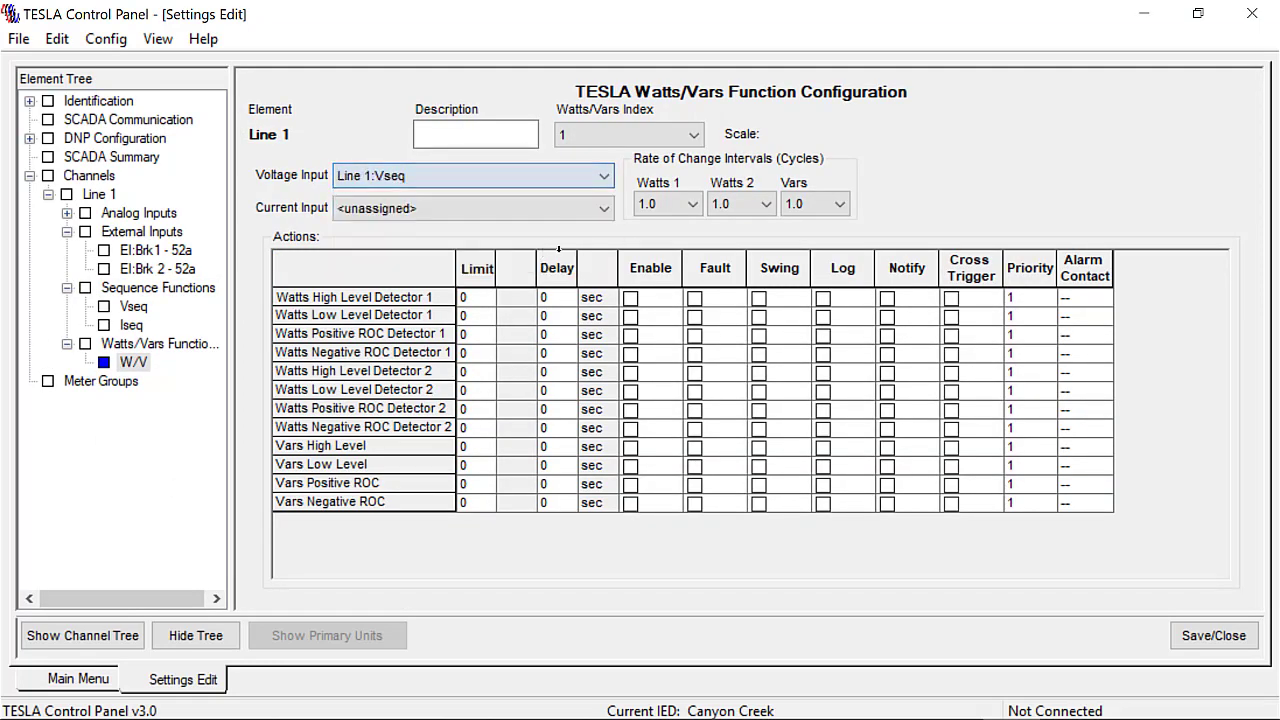
pyautogui.click(551, 217)
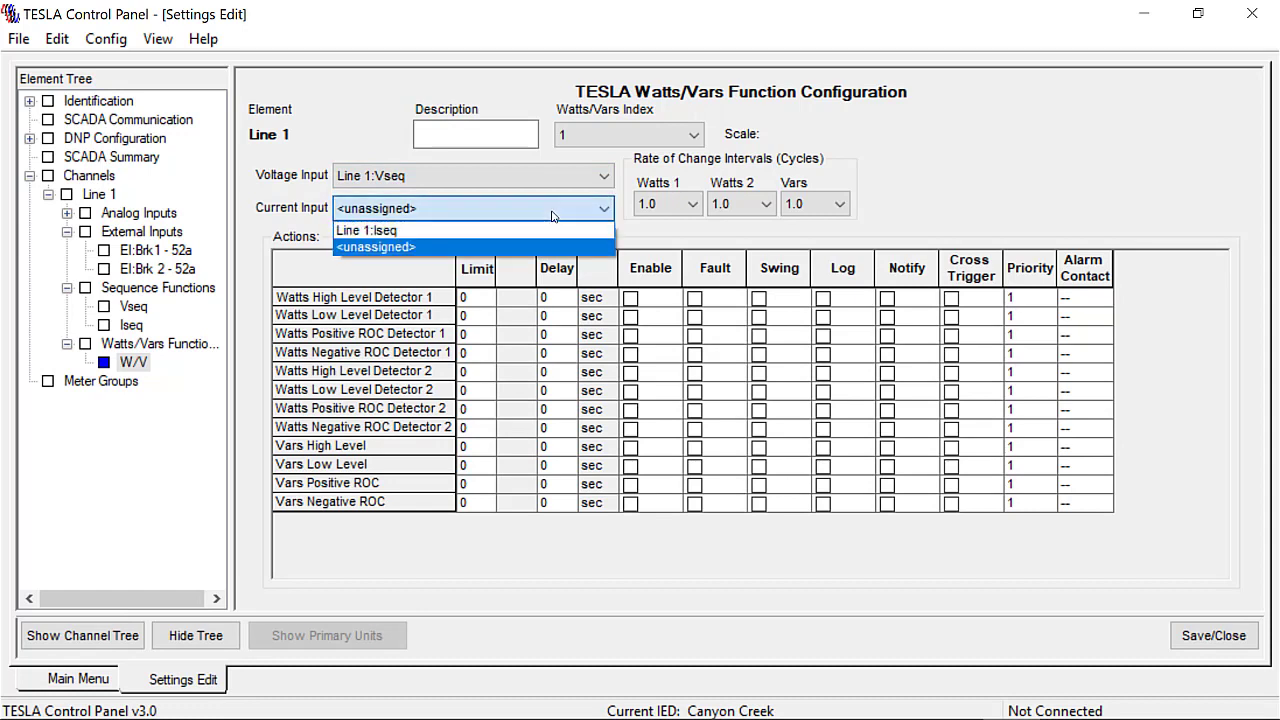
pyautogui.click(560, 230)
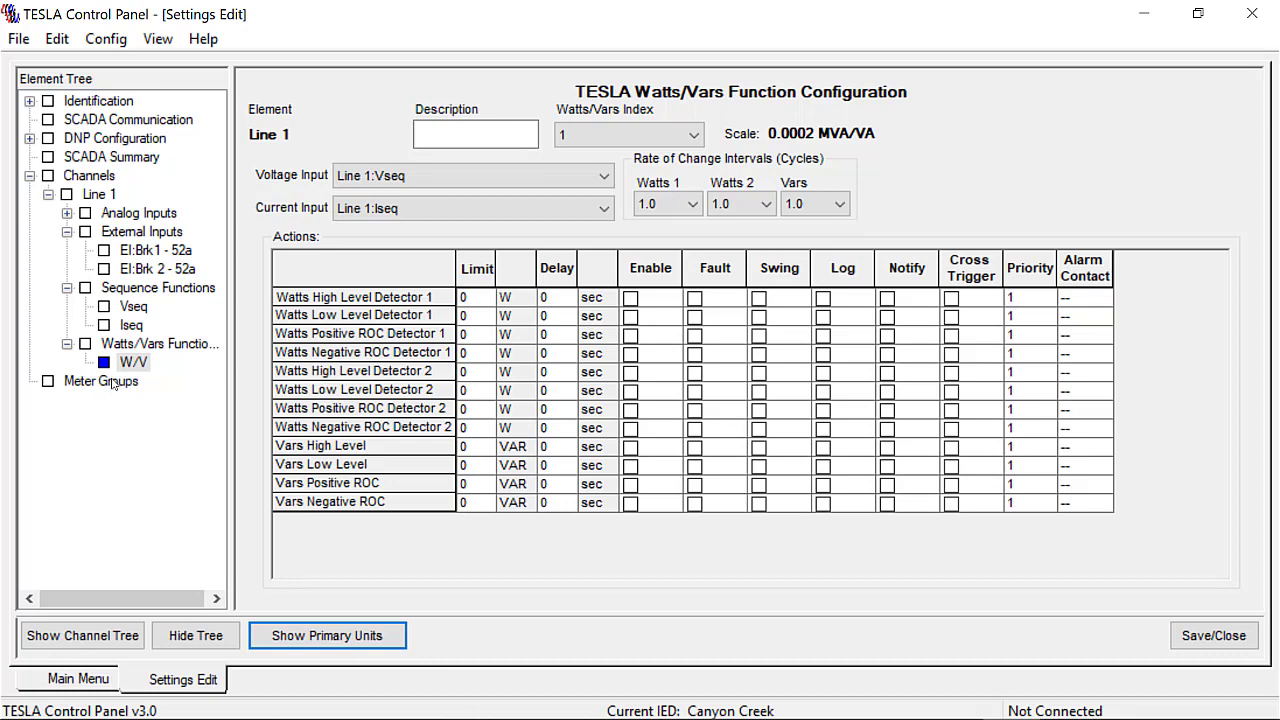
# Step: Add a frequency measurement to Line 1 and derive it from Line 1:Va
pyautogui.click(161, 346)
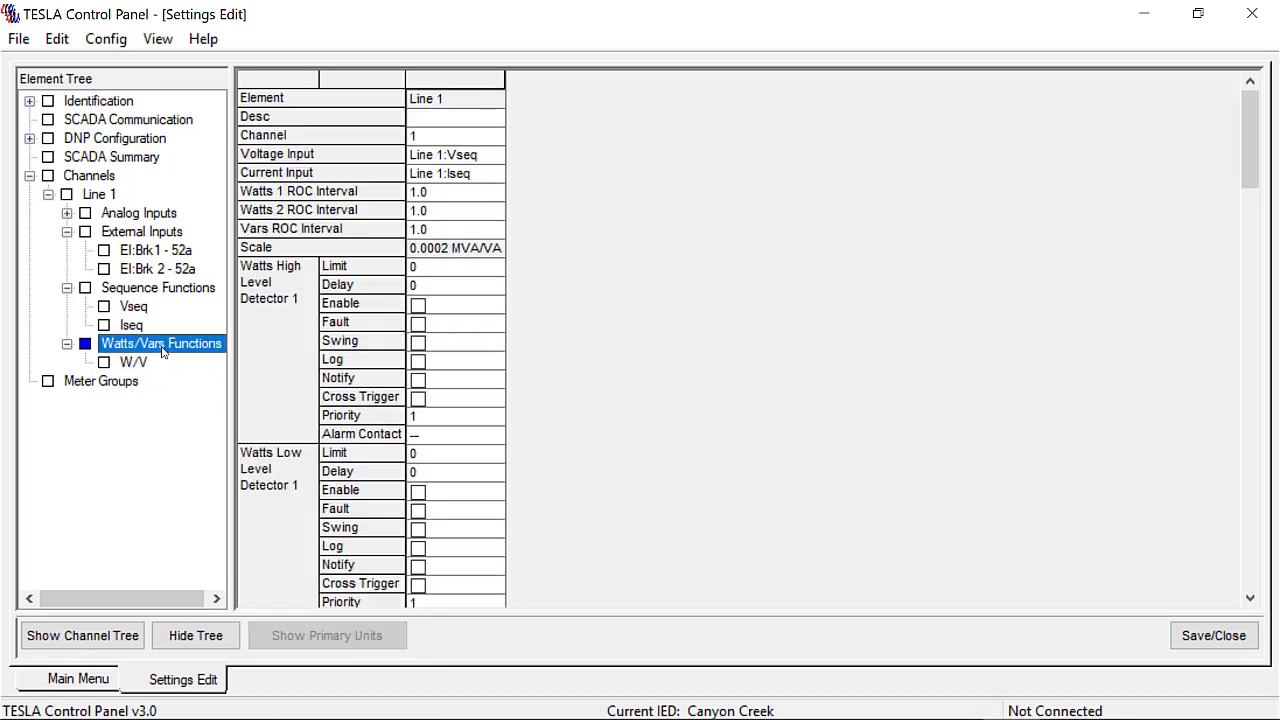
pyautogui.rightClick(163, 346)
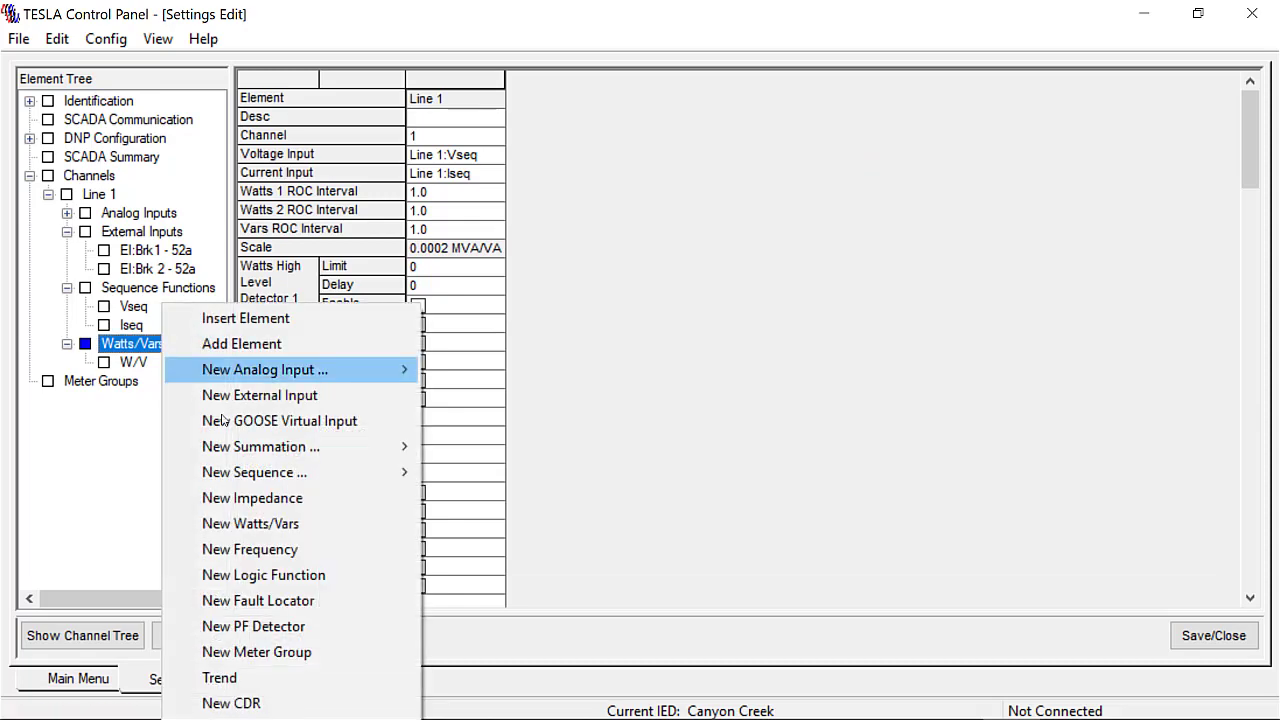
pyautogui.click(250, 551)
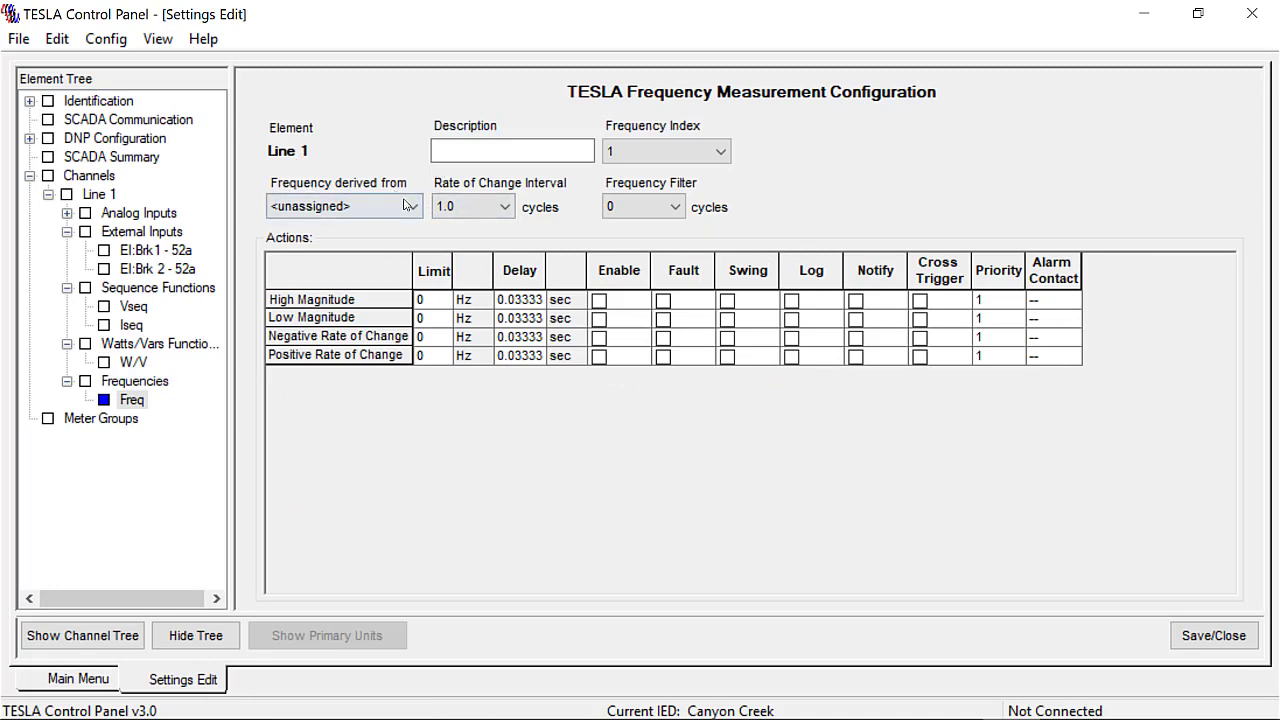
pyautogui.click(412, 208)
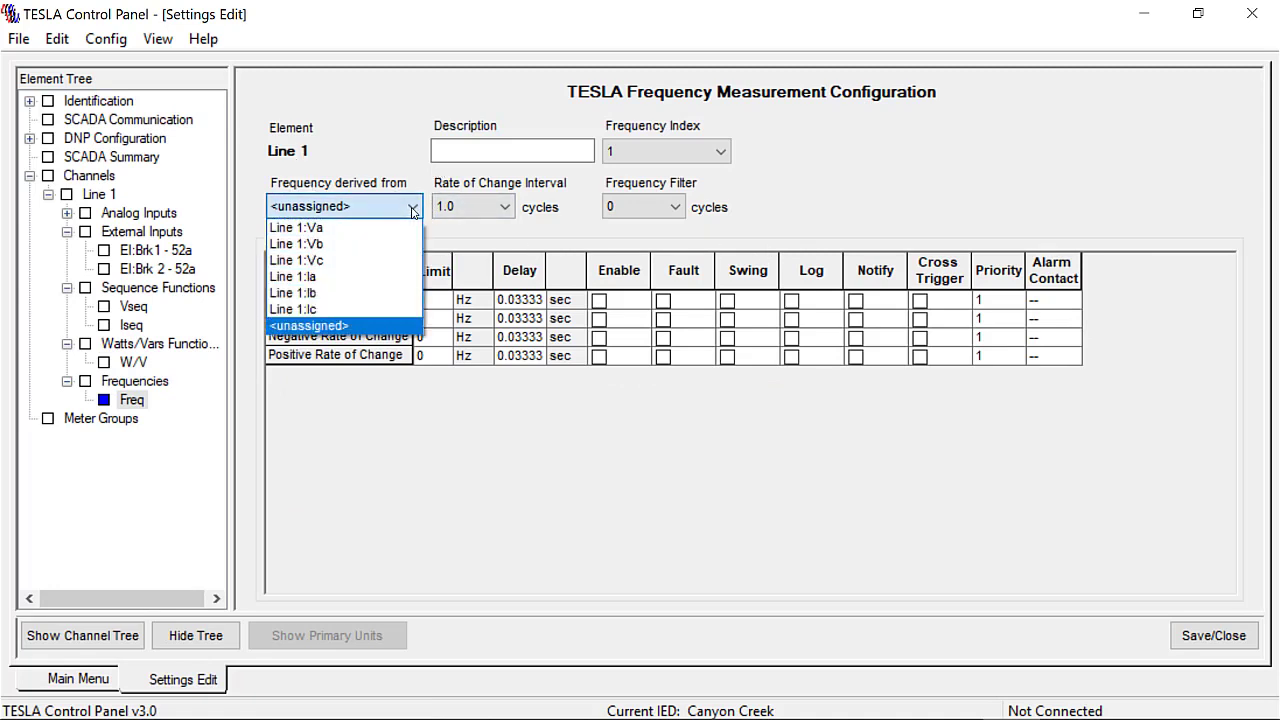
pyautogui.click(388, 228)
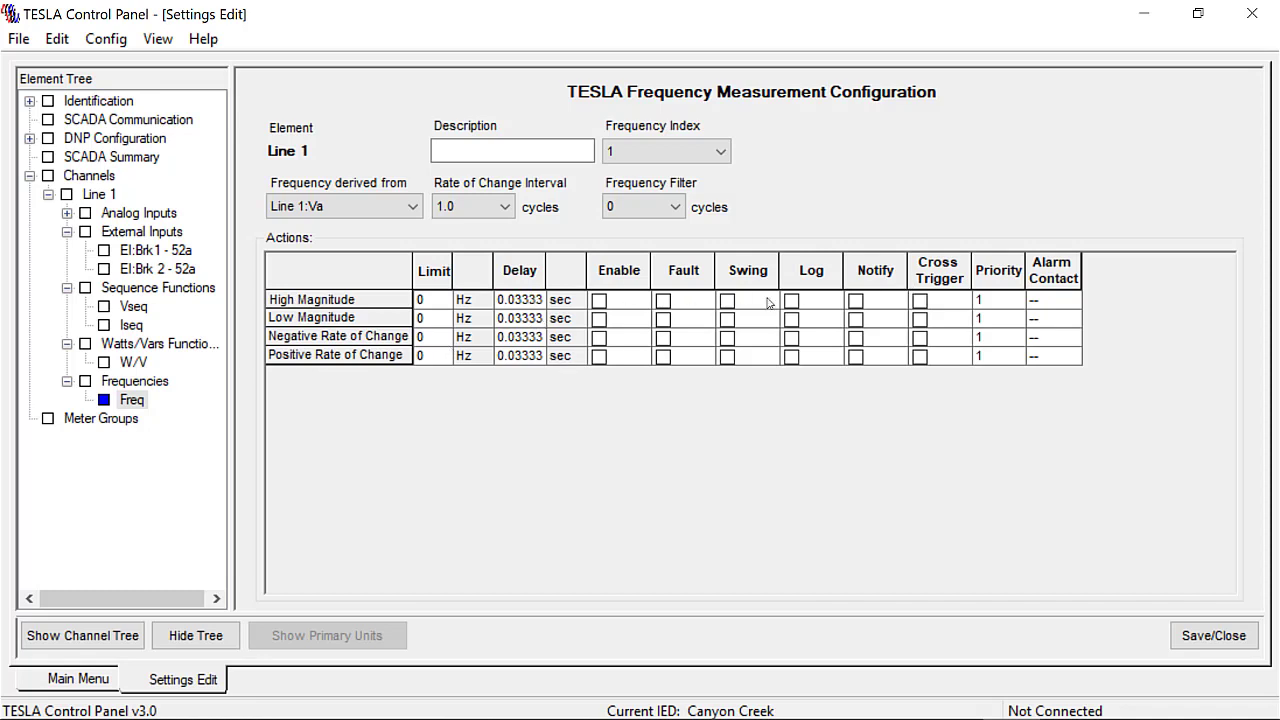
# Step: Add a new In analog input to Line 1
pyautogui.rightClick(137, 384)
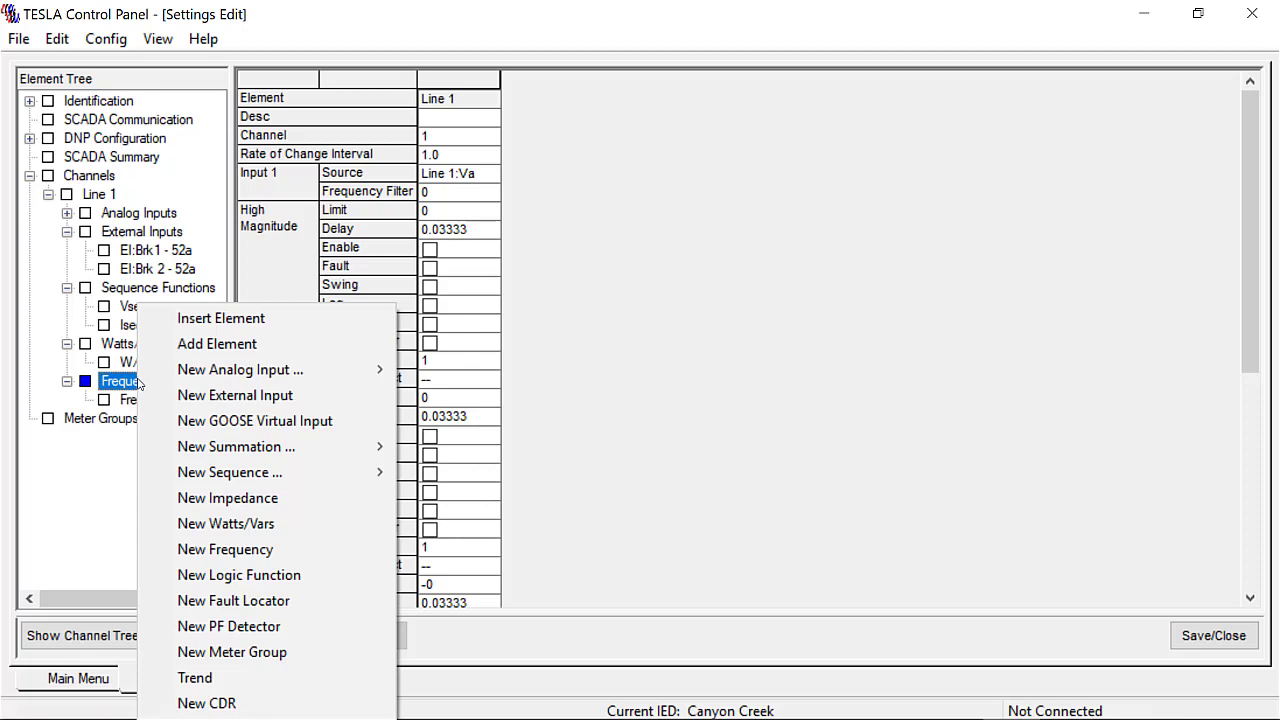
pyautogui.moveTo(186, 376)
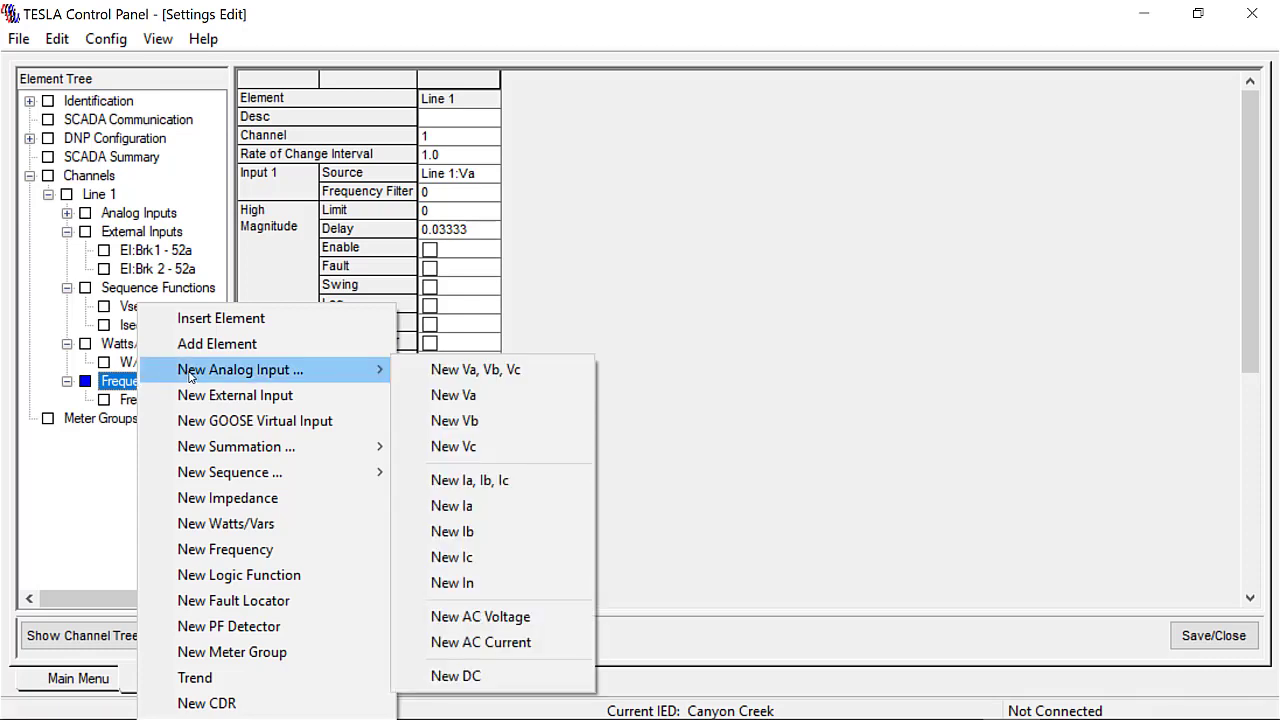
pyautogui.click(538, 588)
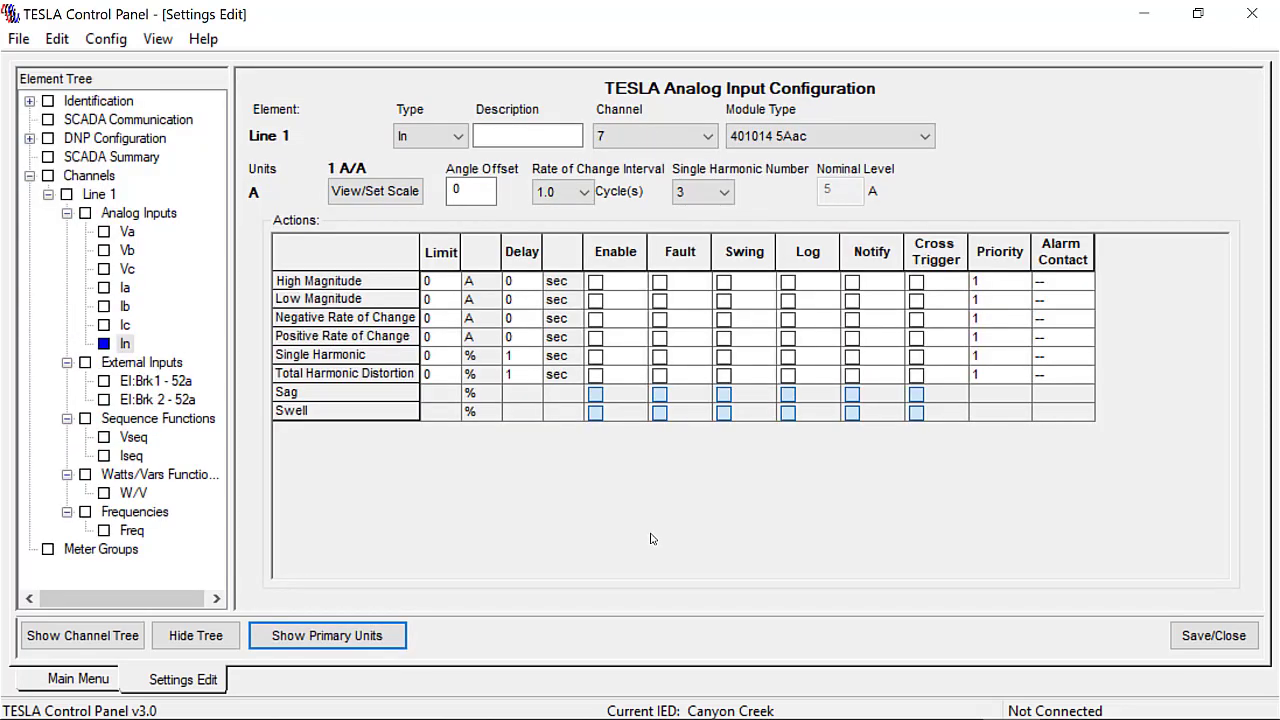
# Step: Check the In input's scaling settings and its available module types
pyautogui.click(400, 191)
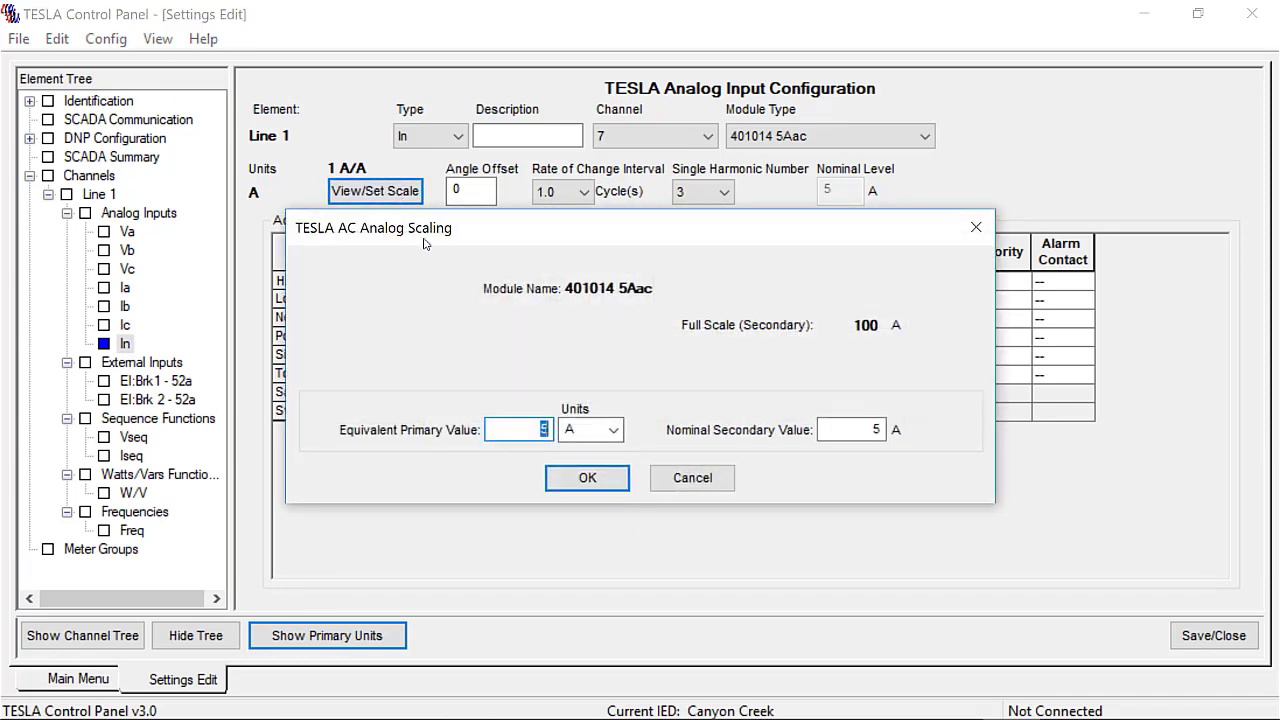
pyautogui.click(697, 479)
pyautogui.click(922, 137)
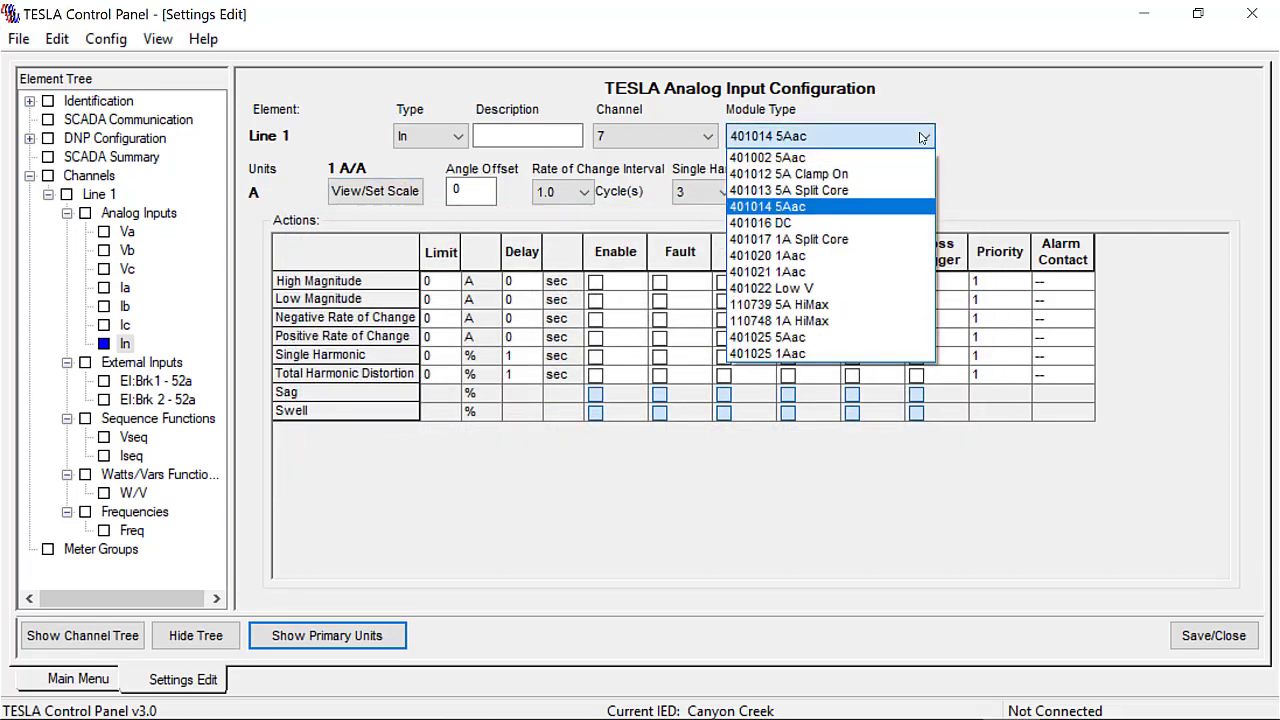
pyautogui.click(922, 137)
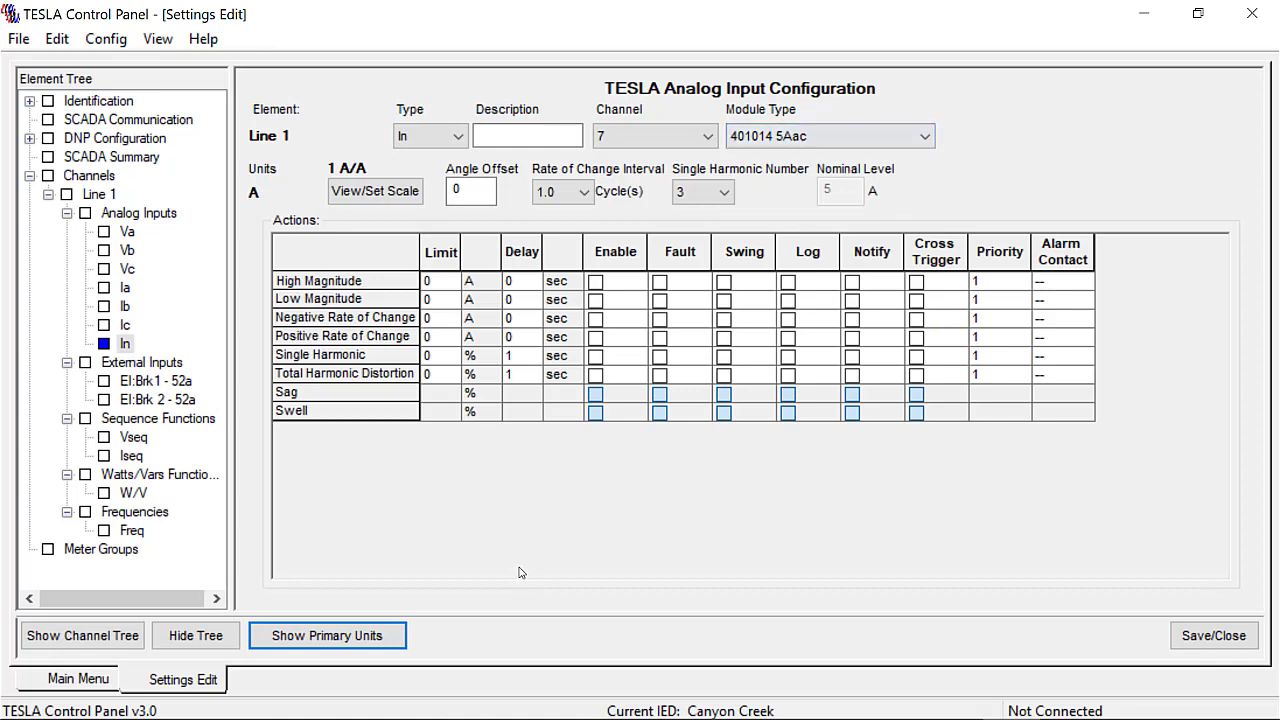
# Step: Add a new In summation function to Line 1
pyautogui.rightClick(143, 219)
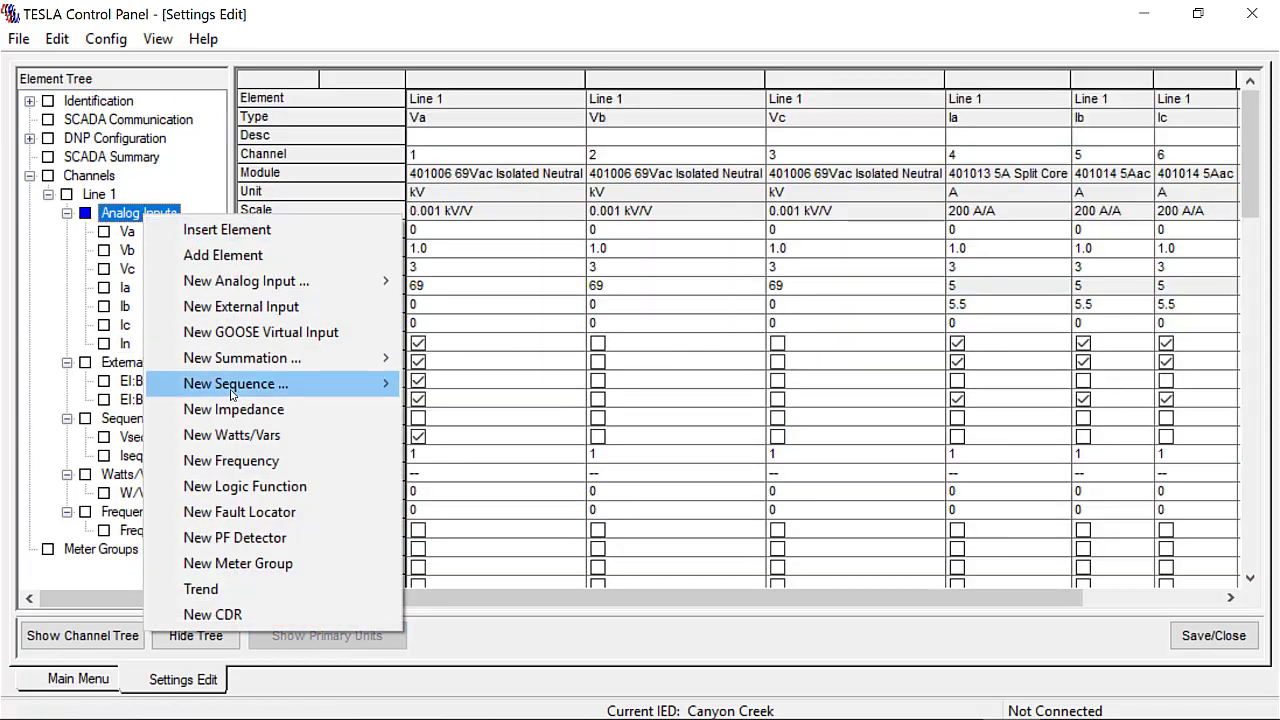
pyautogui.moveTo(246, 363)
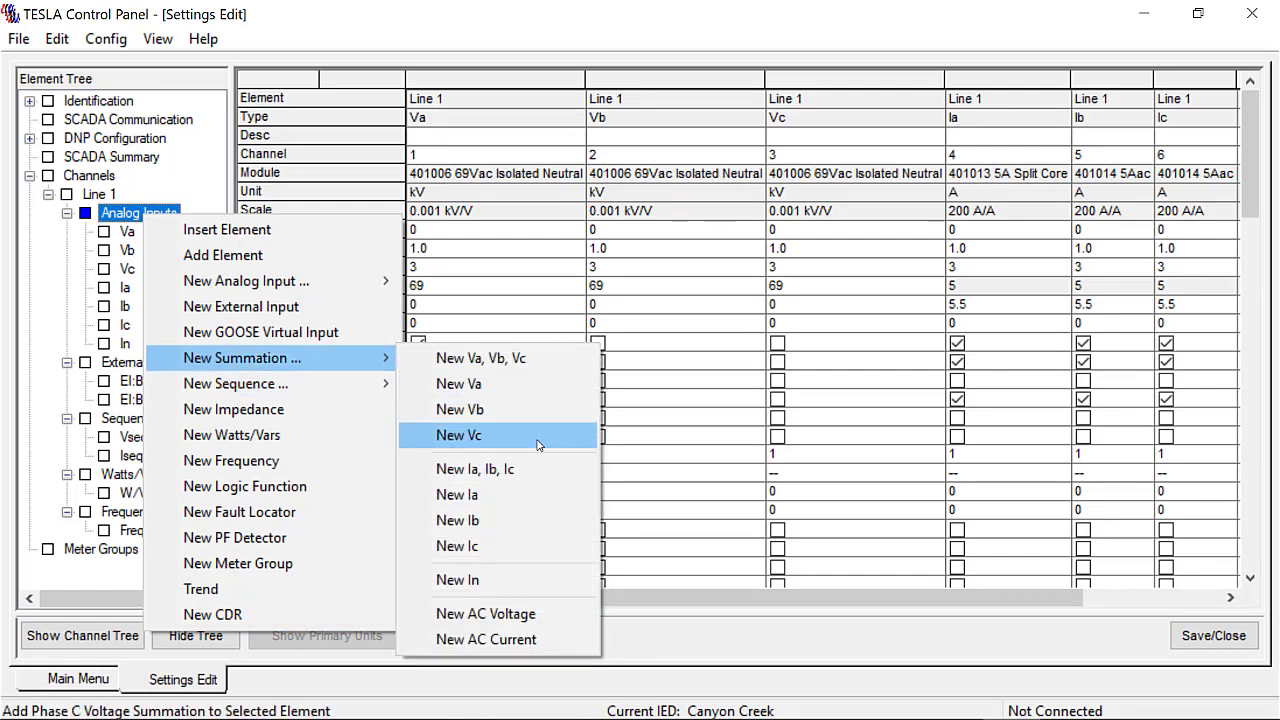
pyautogui.click(542, 583)
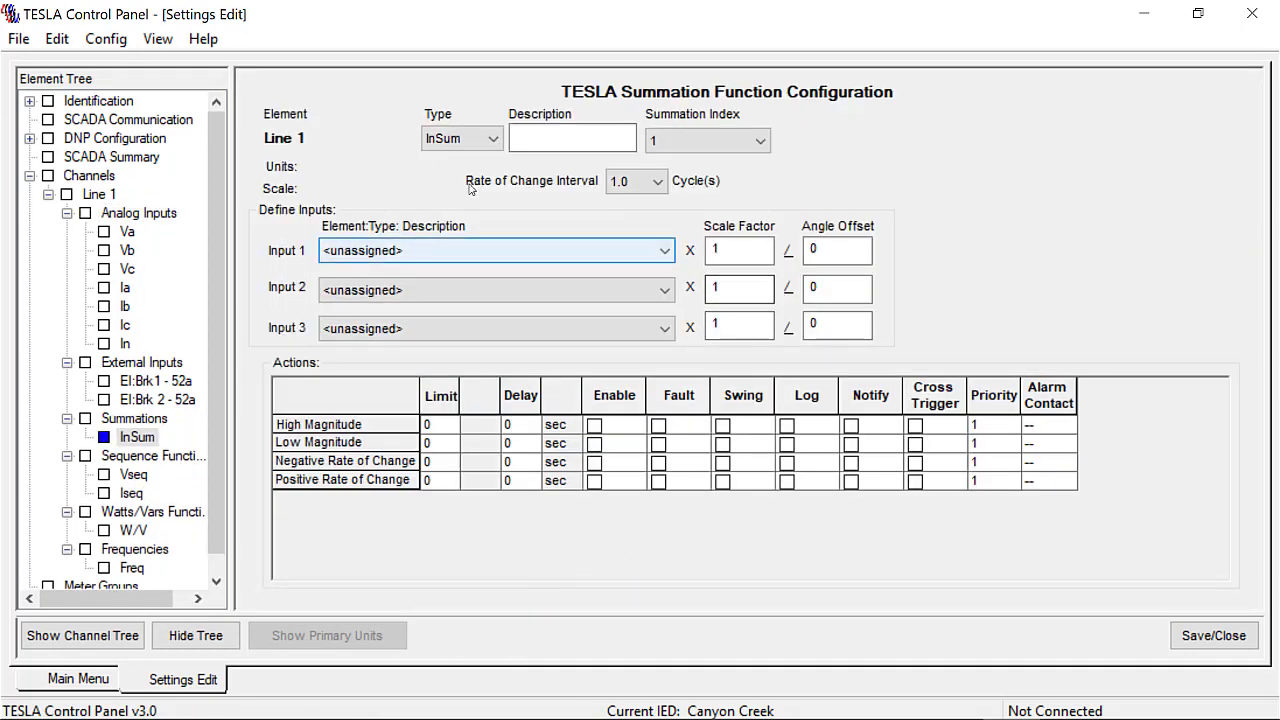
# Step: Assign Line 1:Ia, Line 1:Ib and Line 1:Ic to inputs 1, 2 and 3 of the InSum summation
pyautogui.click(489, 147)
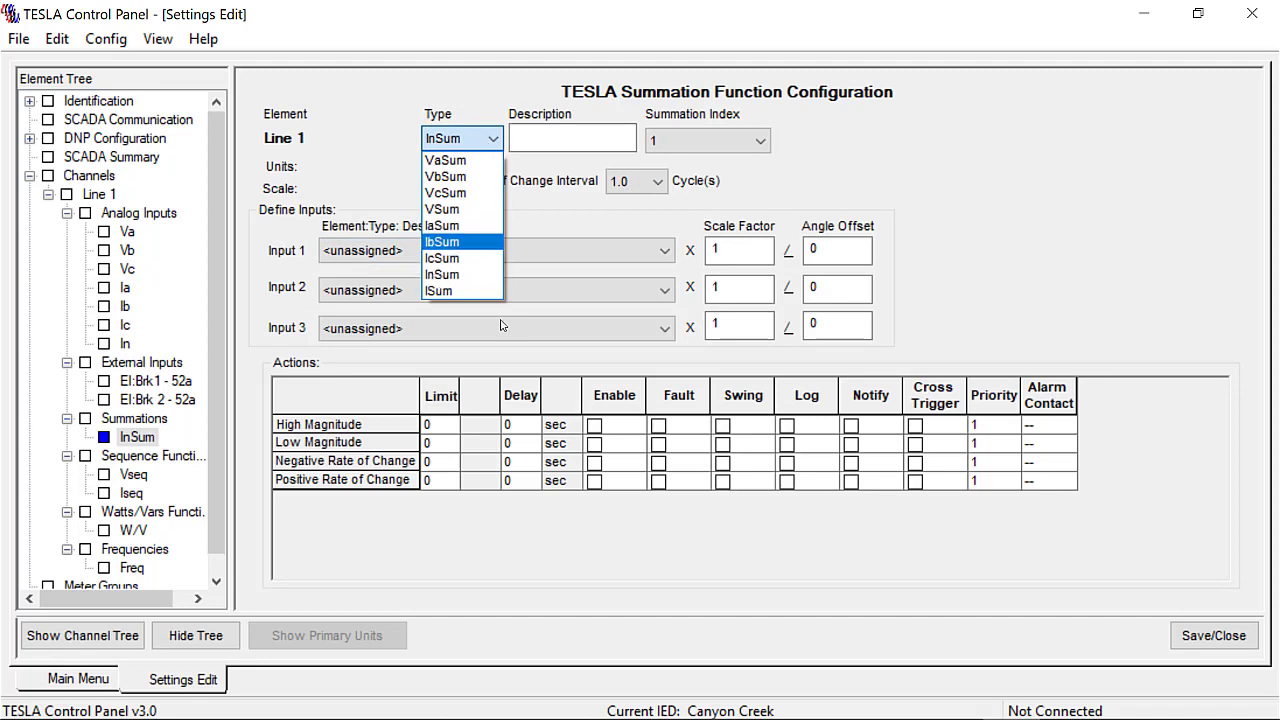
pyautogui.click(592, 251)
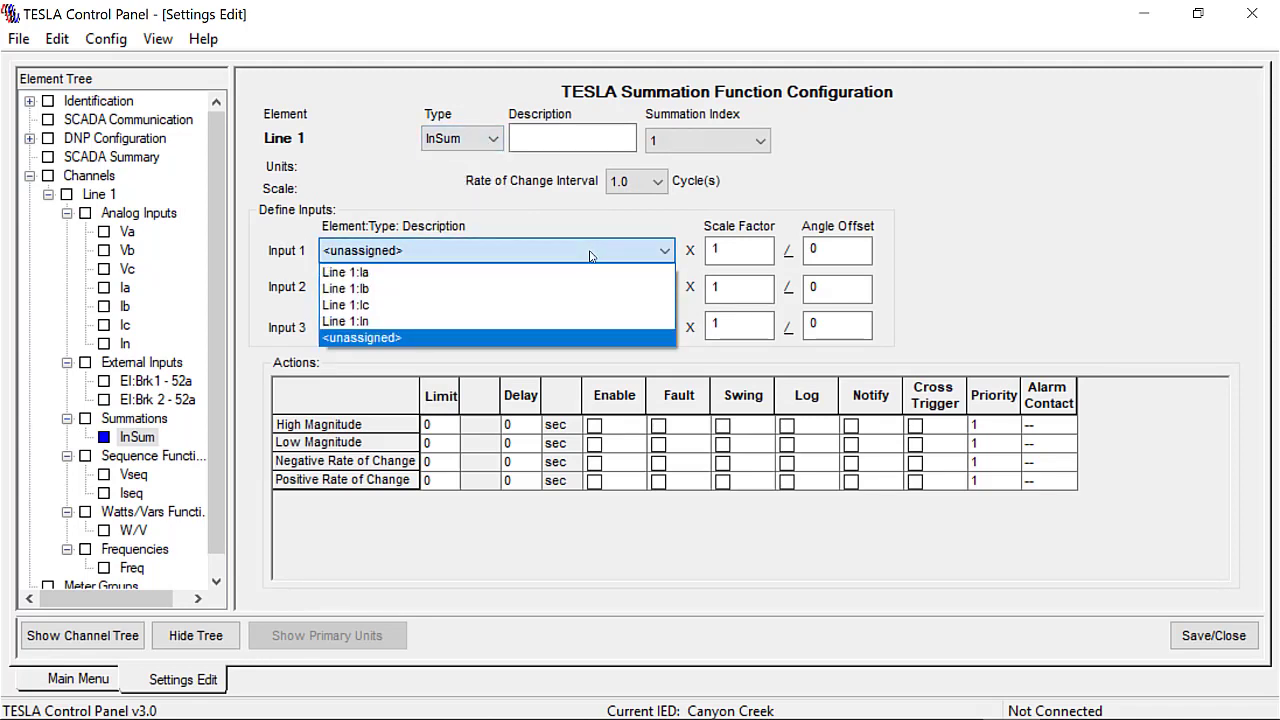
pyautogui.click(588, 272)
pyautogui.click(623, 289)
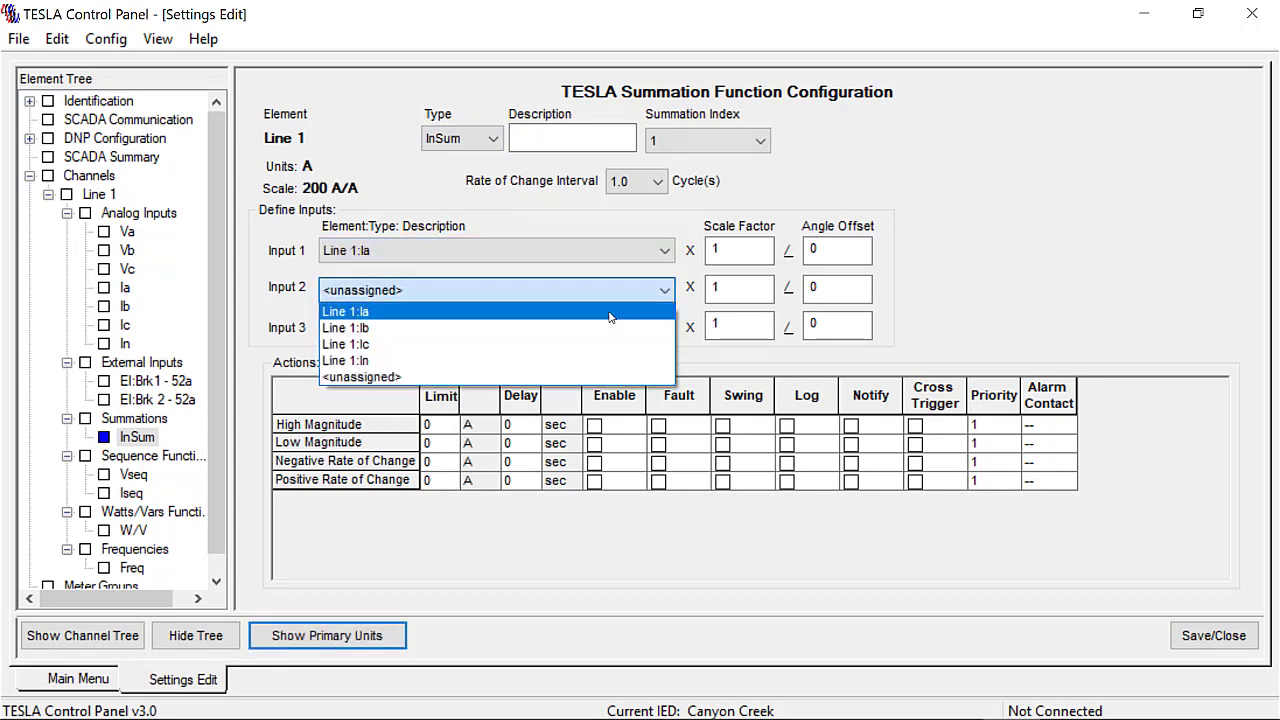
pyautogui.click(614, 327)
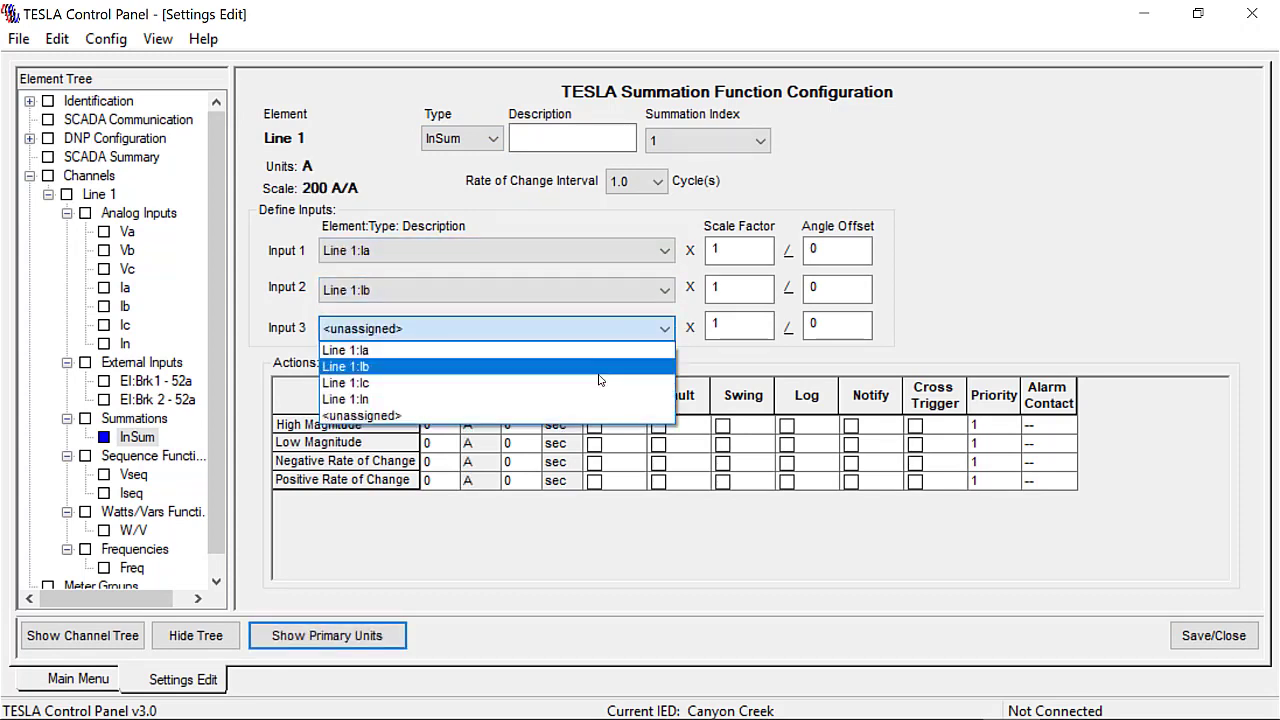
pyautogui.click(600, 390)
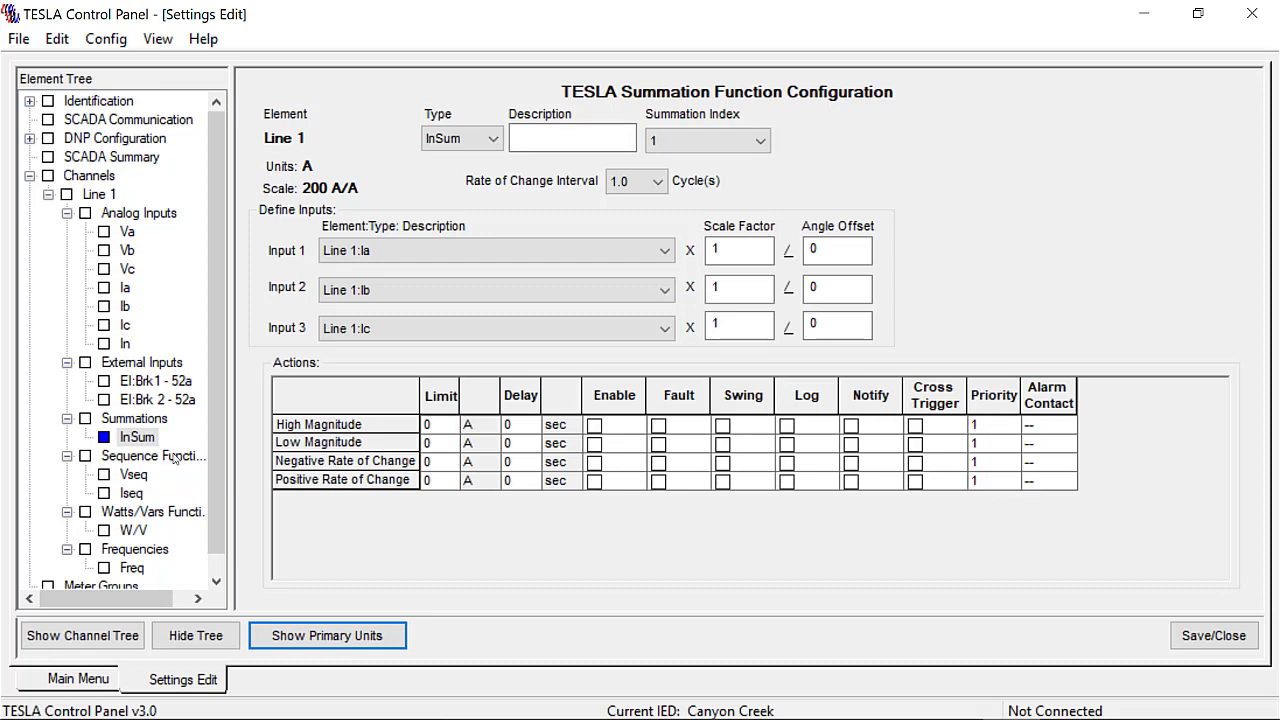
# Step: Add a new meter group to the recorder settings
pyautogui.moveTo(216, 478); pyautogui.dragTo(213, 560)
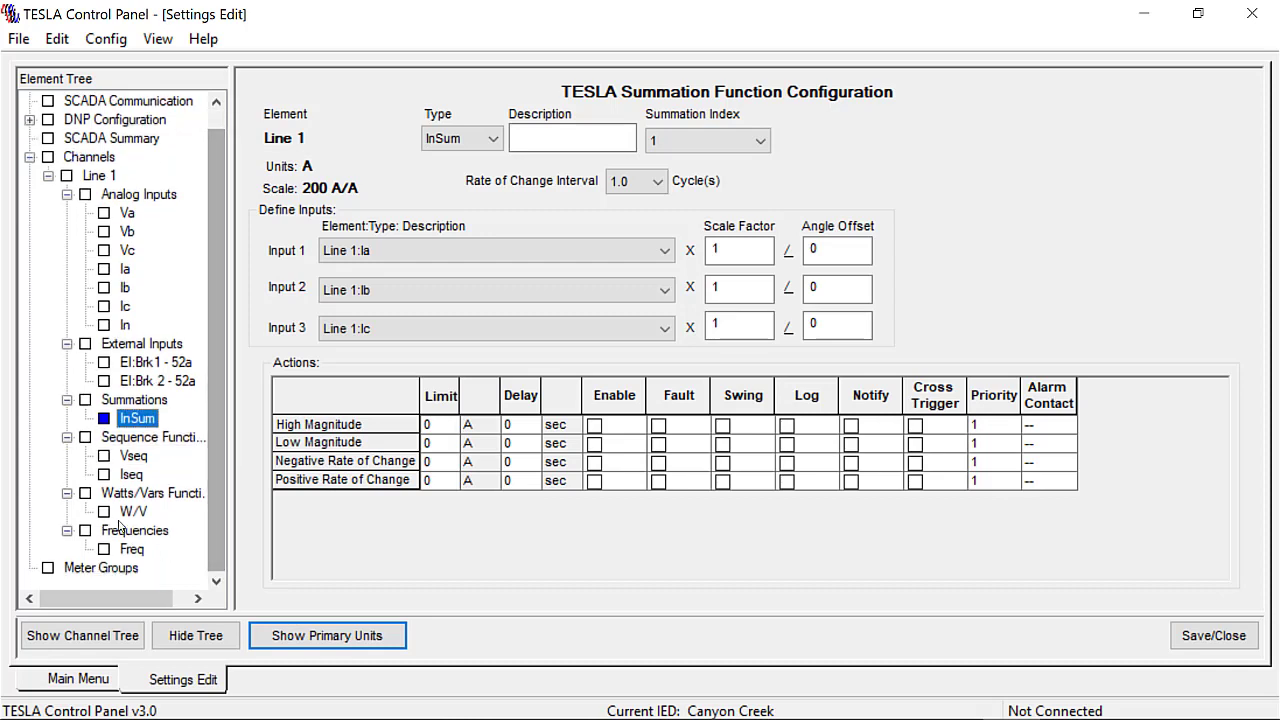
pyautogui.click(100, 574)
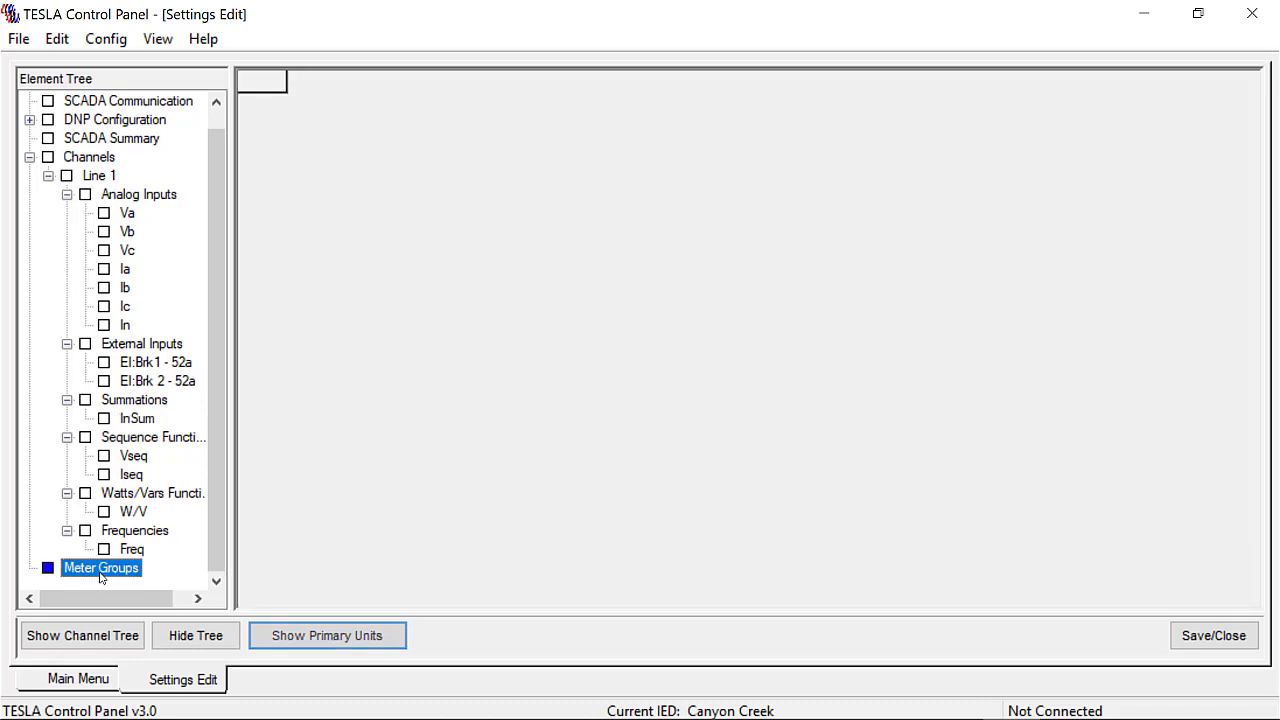
pyautogui.rightClick(102, 573)
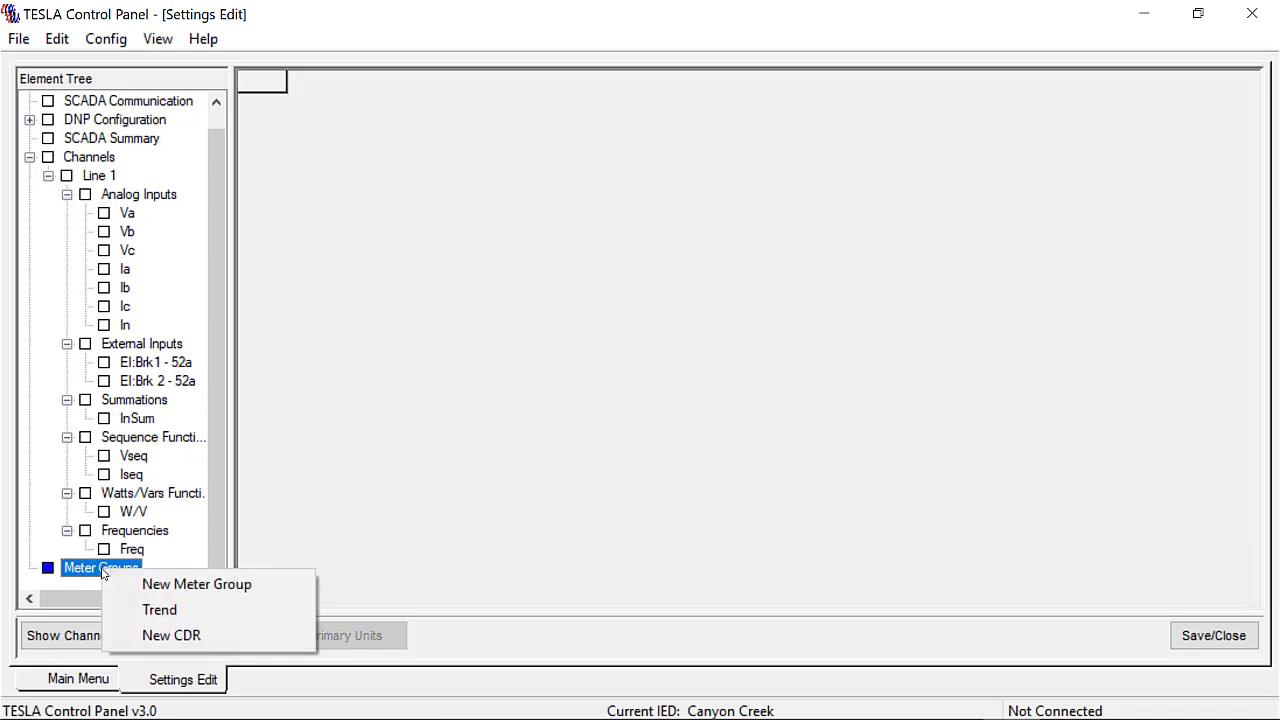
pyautogui.click(196, 585)
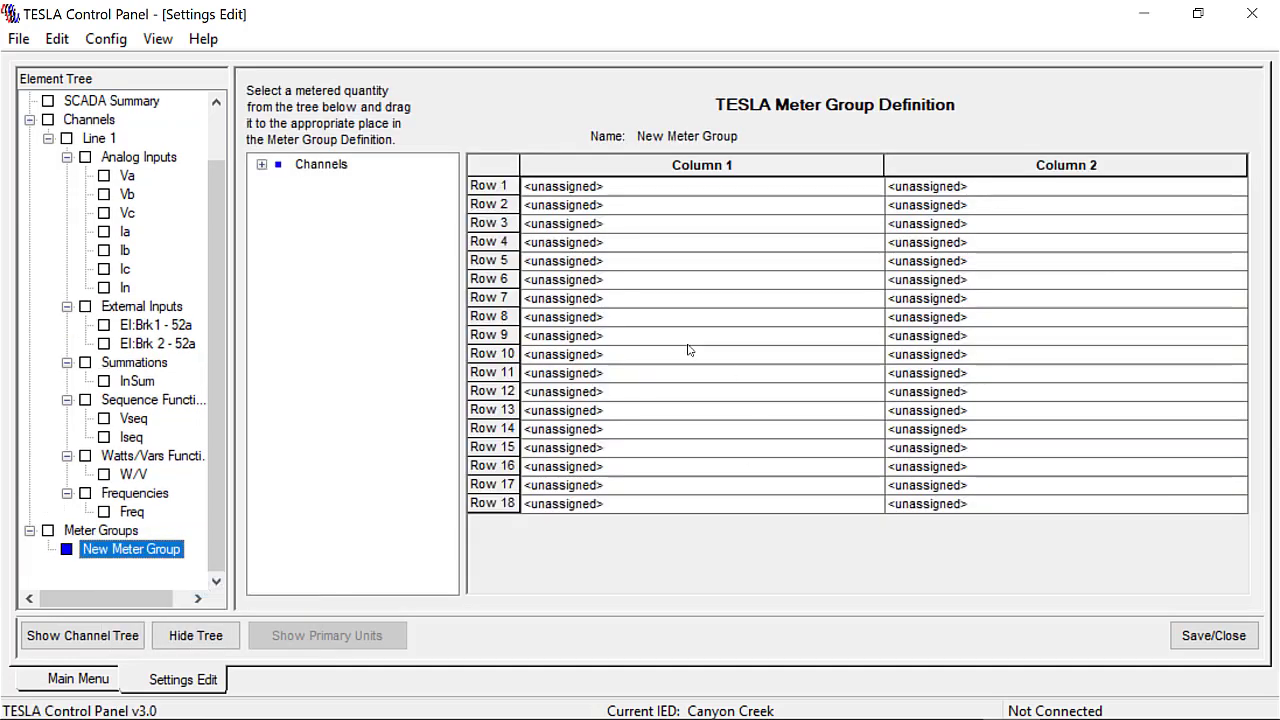
# Step: Assign Line 1's Va magnitude and angle to Row 1 of the new meter group, in Columns 1 and 2
pyautogui.click(262, 165)
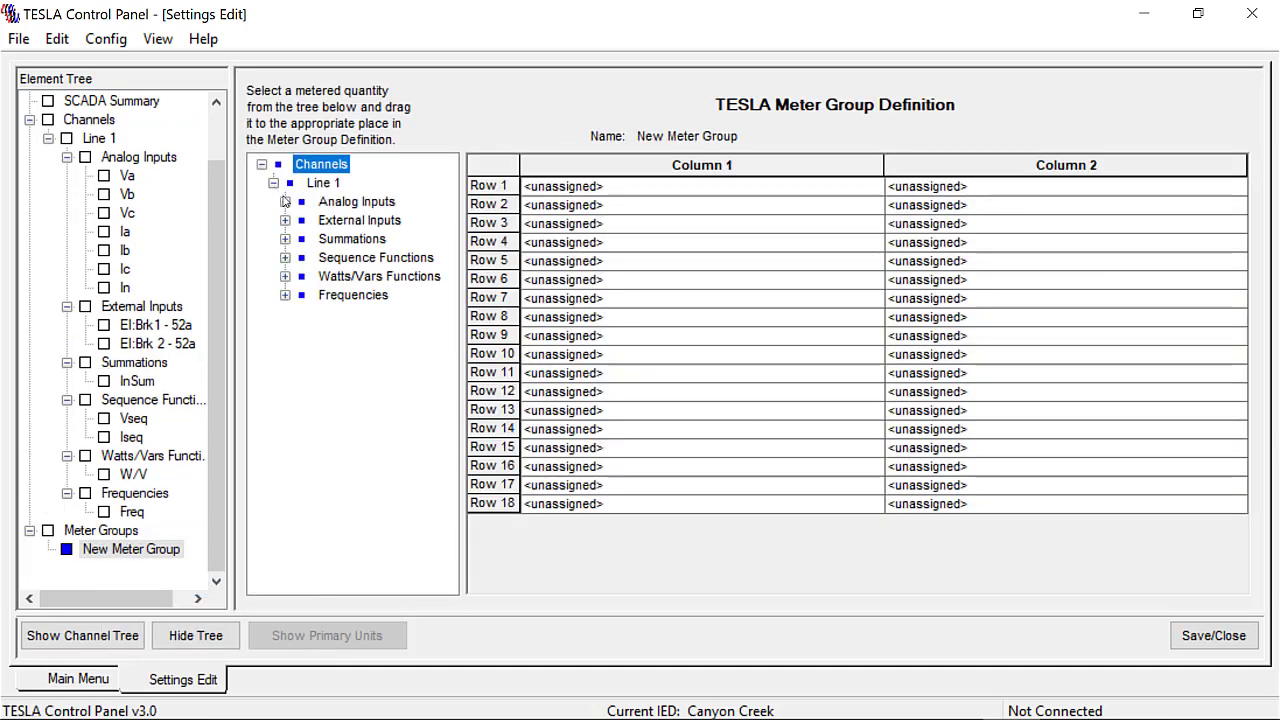
pyautogui.click(273, 183)
pyautogui.click(285, 202)
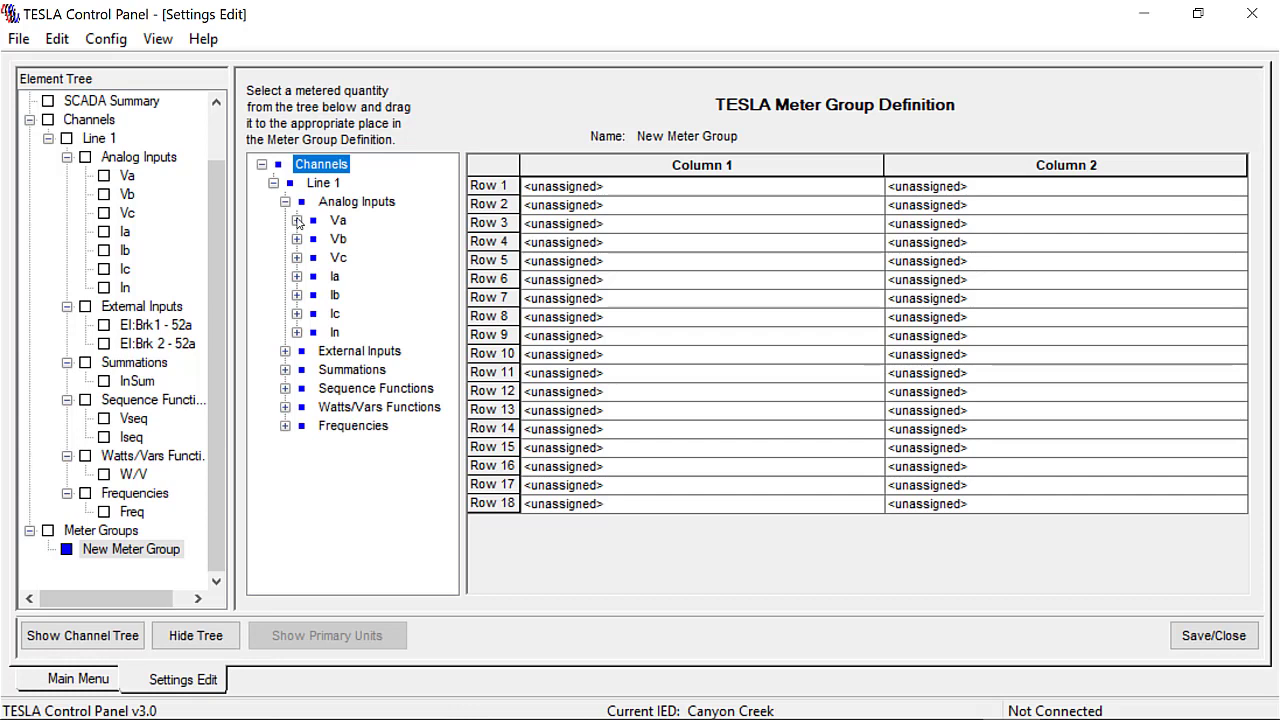
pyautogui.click(297, 221)
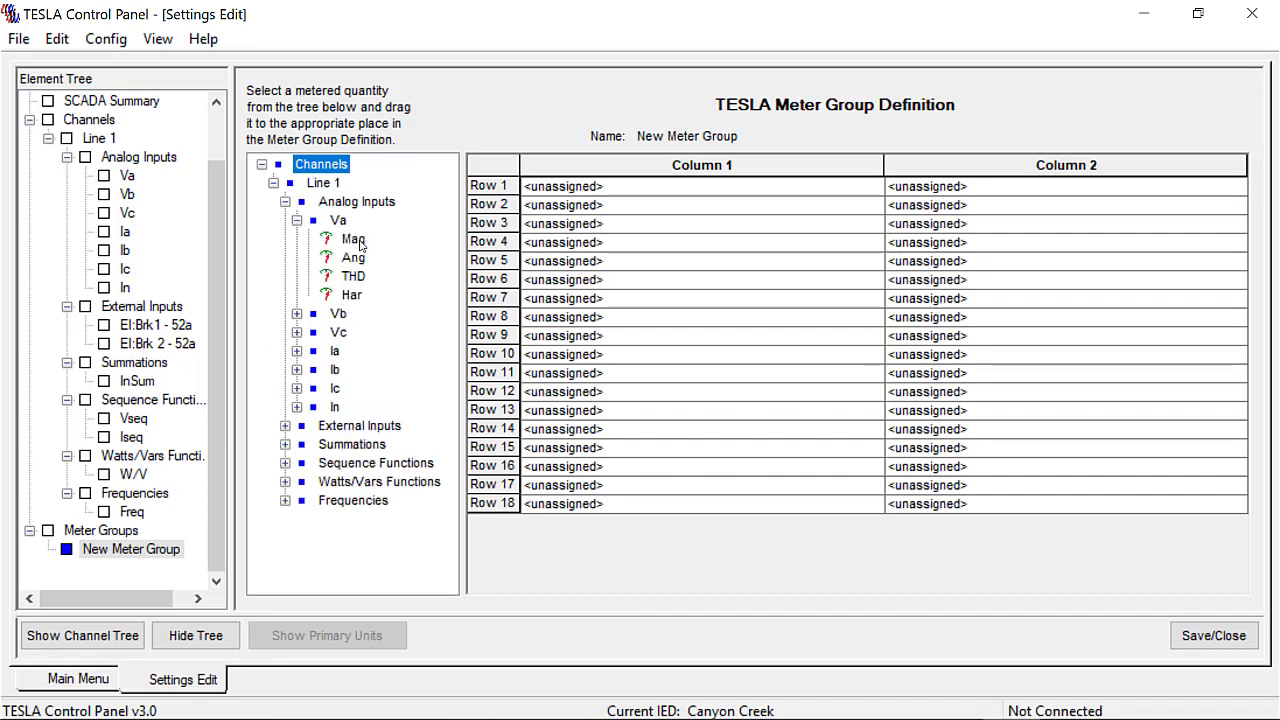
pyautogui.moveTo(356, 245); pyautogui.dragTo(560, 187)
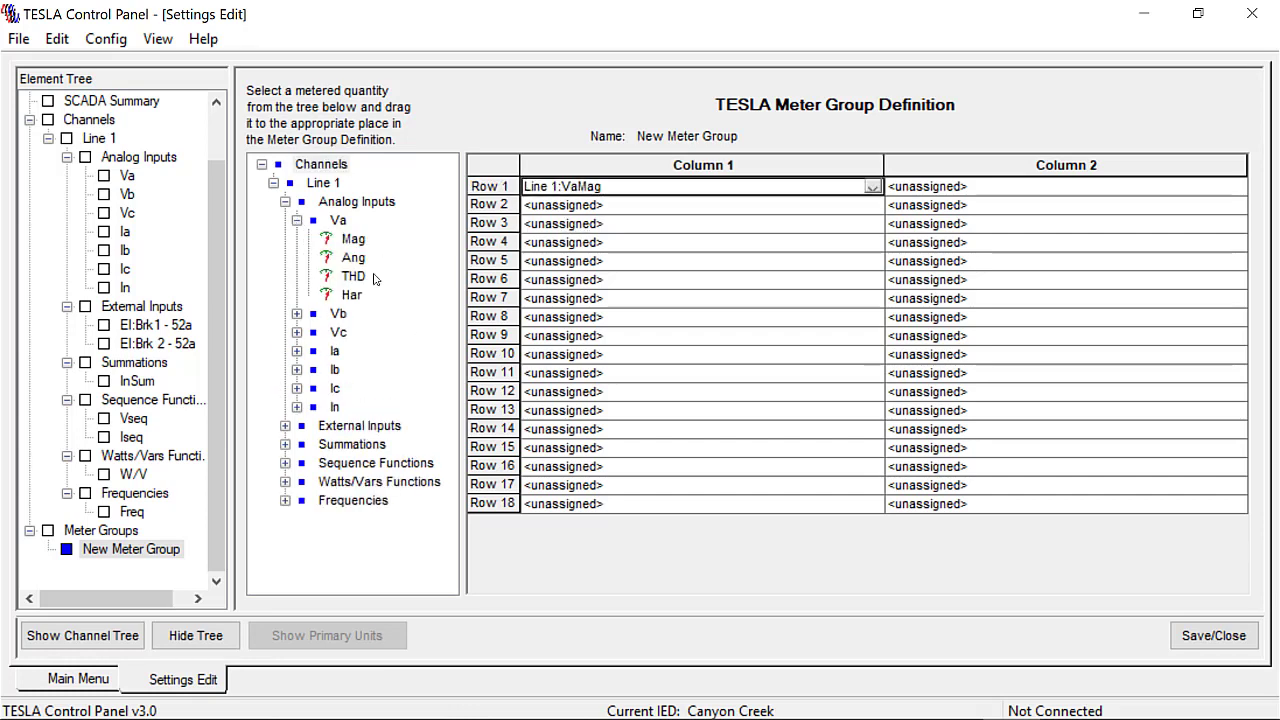
pyautogui.moveTo(361, 262); pyautogui.dragTo(950, 190)
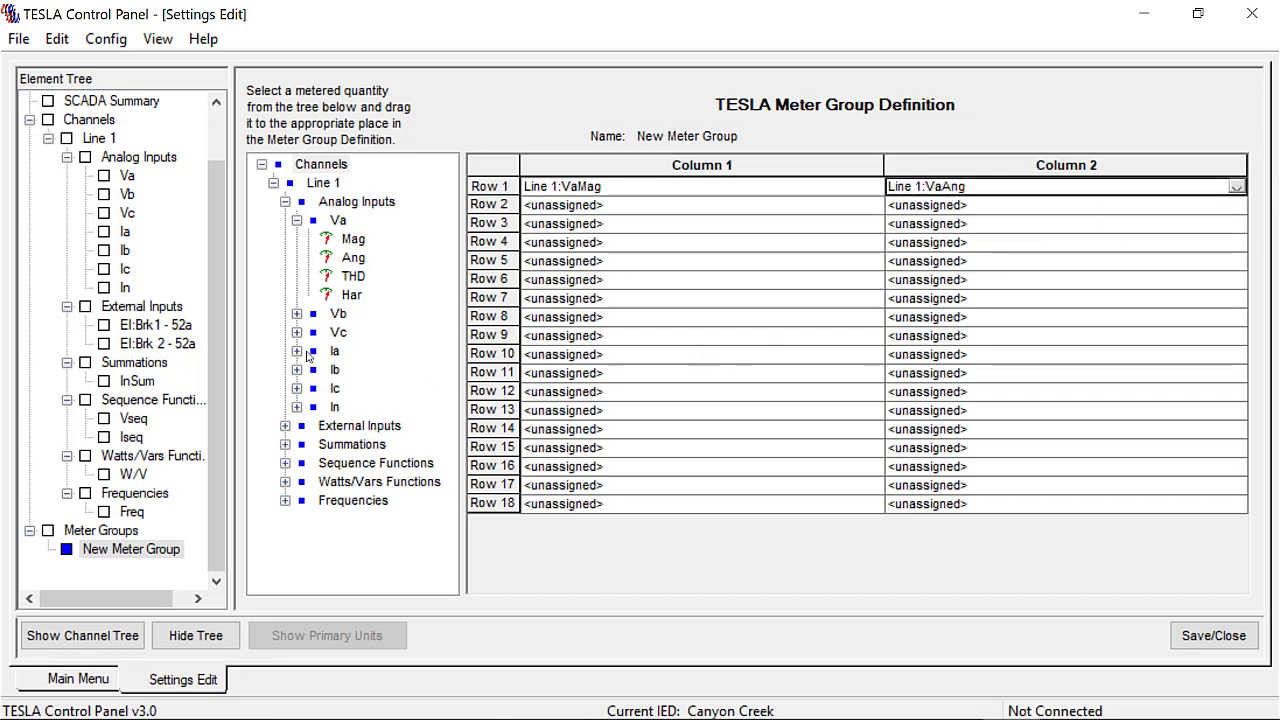
# Step: Assign Line 1's Ia magnitude and angle to Columns 1 and 2 of Row 3 in the meter group
pyautogui.click(297, 351)
pyautogui.moveTo(353, 370); pyautogui.dragTo(598, 232)
pyautogui.moveTo(353, 392); pyautogui.dragTo(920, 240)
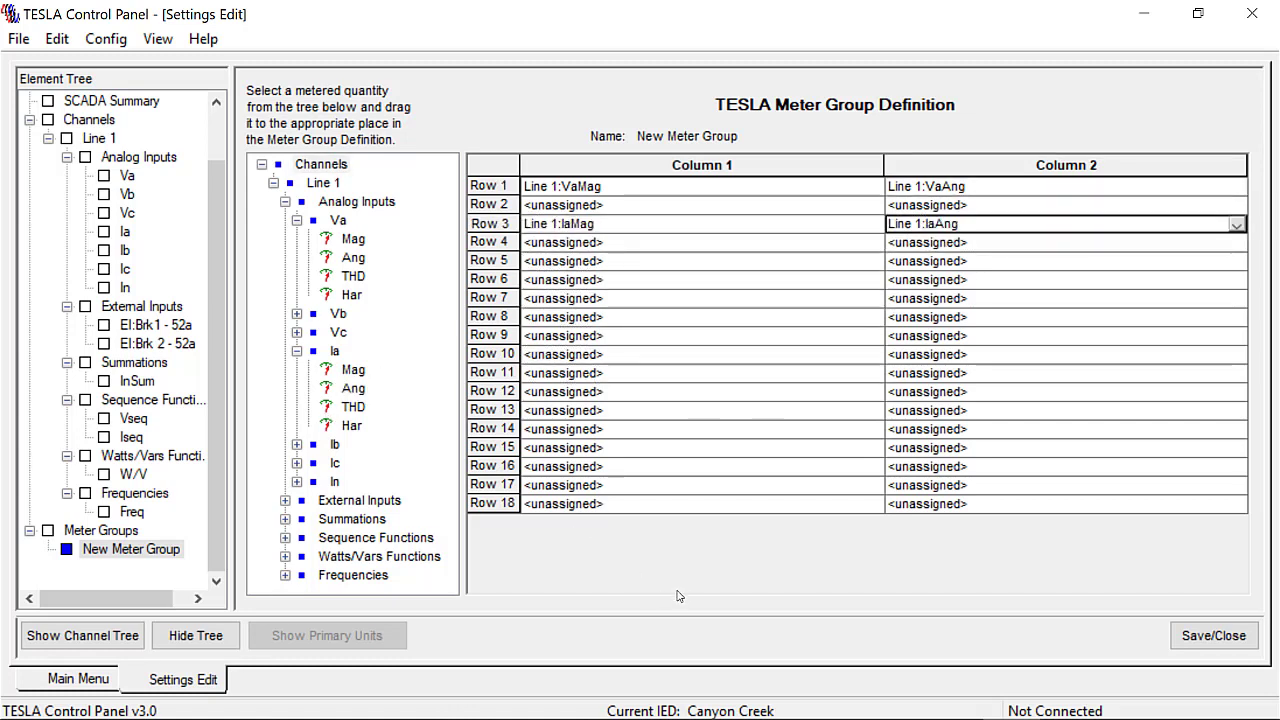
# Step: Assign the external inputs EI:Brk1 - 52a and EI:Brk 2 - 52a to Columns 1 and 2 of Row 5
pyautogui.click(285, 501)
pyautogui.moveTo(357, 540); pyautogui.dragTo(629, 262)
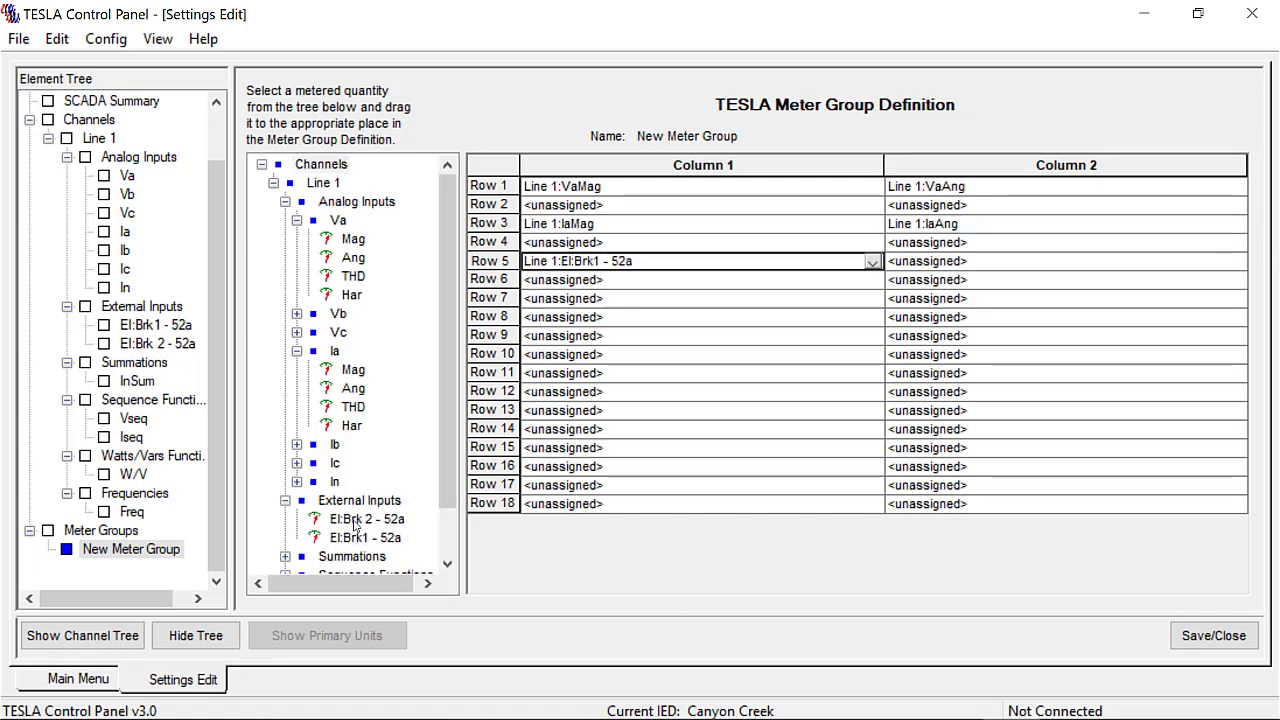
pyautogui.moveTo(358, 524); pyautogui.dragTo(990, 270)
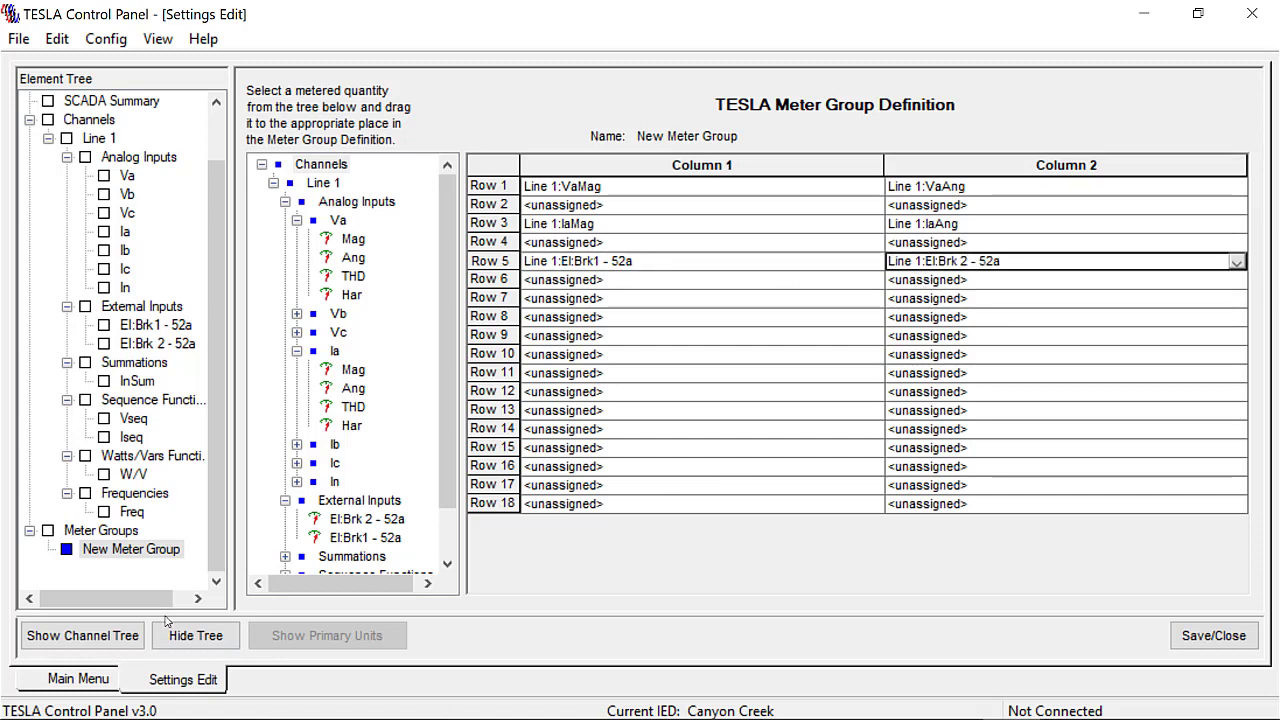
pyautogui.click(285, 501)
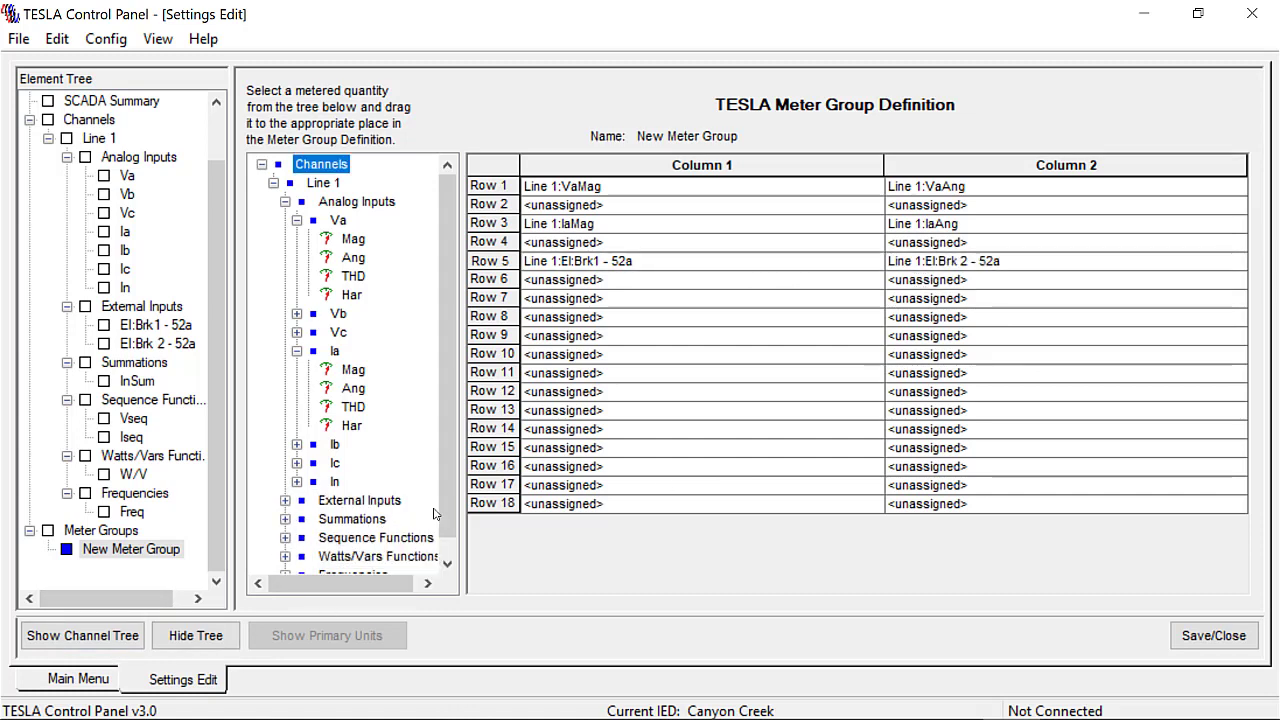
# Step: Assign the InSum summation's magnitude and angle to Columns 1 and 2 of Row 7
pyautogui.click(447, 563)
pyautogui.click(285, 501)
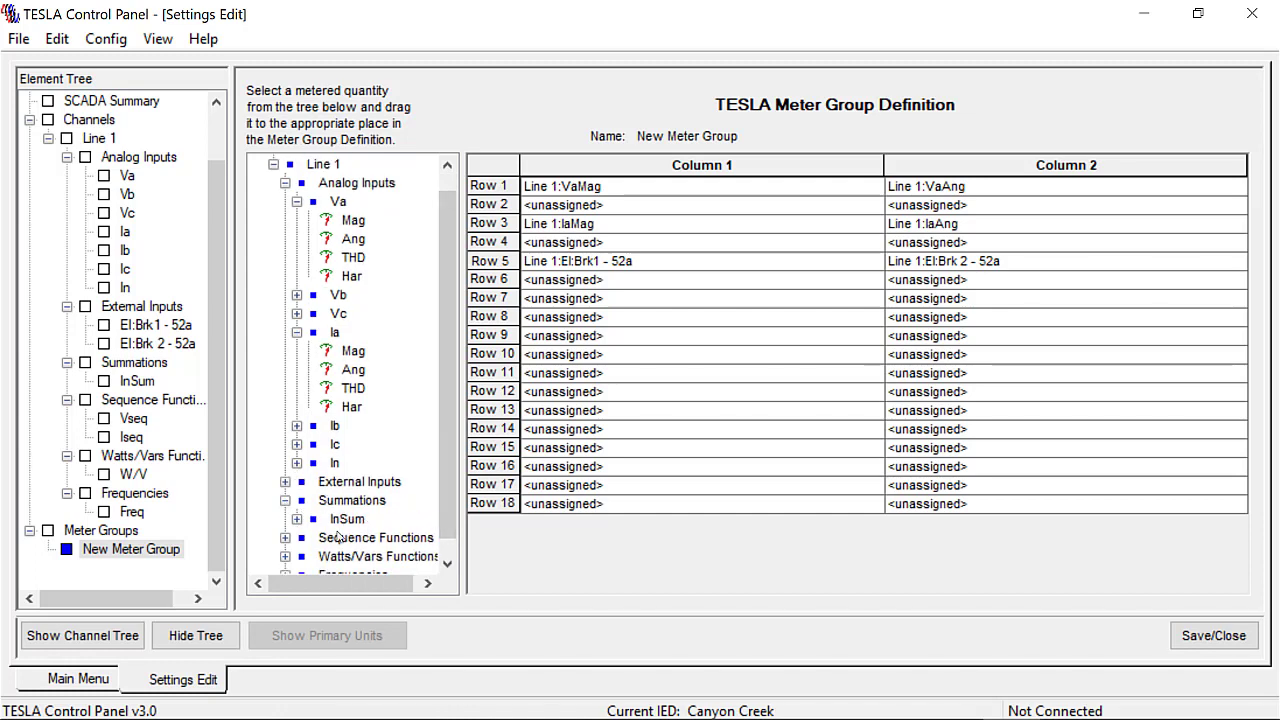
pyautogui.click(296, 519)
pyautogui.moveTo(353, 538); pyautogui.dragTo(570, 312)
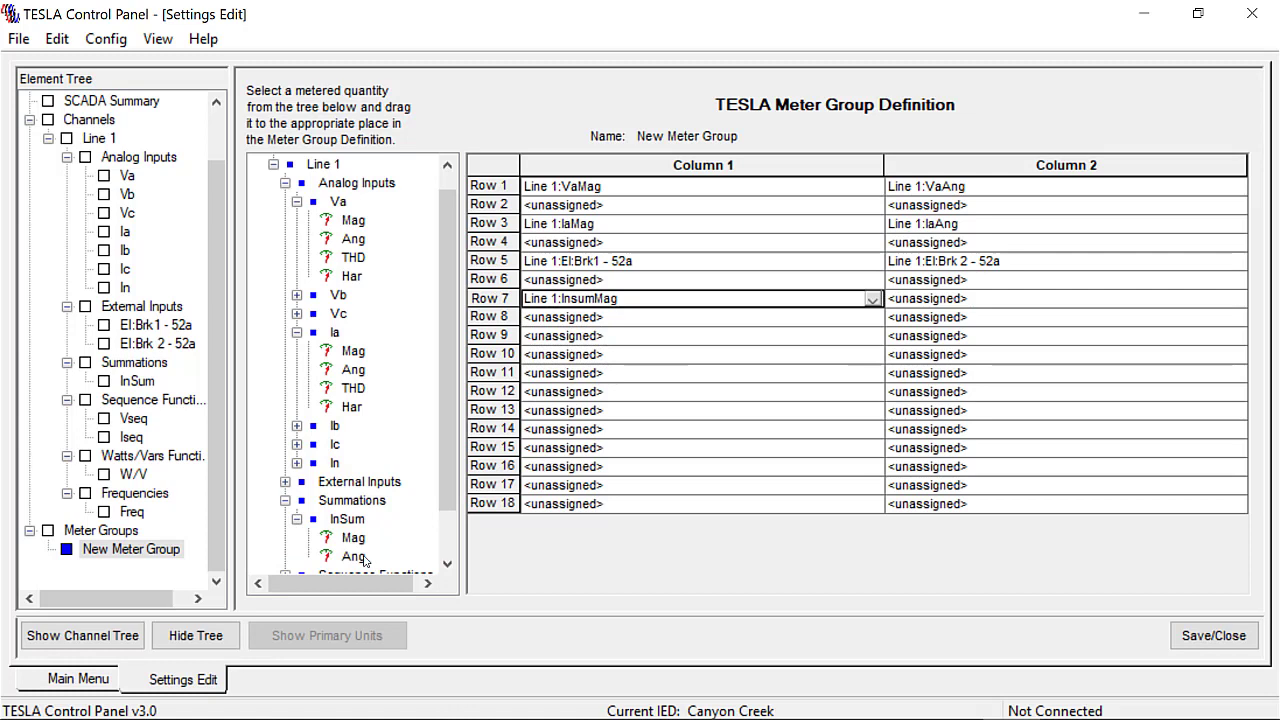
pyautogui.moveTo(353, 556); pyautogui.dragTo(895, 300)
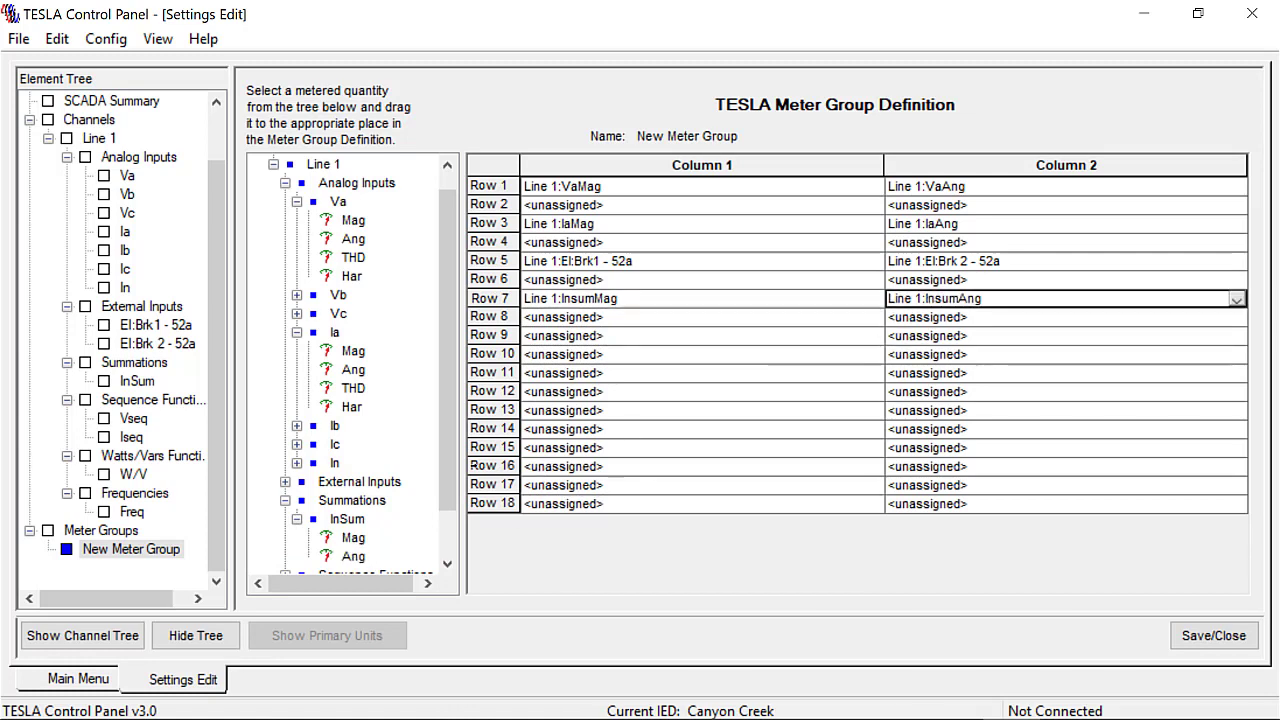
# Step: Assign Vseq 1Mag and 2Mag to Columns 1 and 2 of Row 9, and Vseq 0Mag to Column 1 of Row 11
pyautogui.click(443, 551)
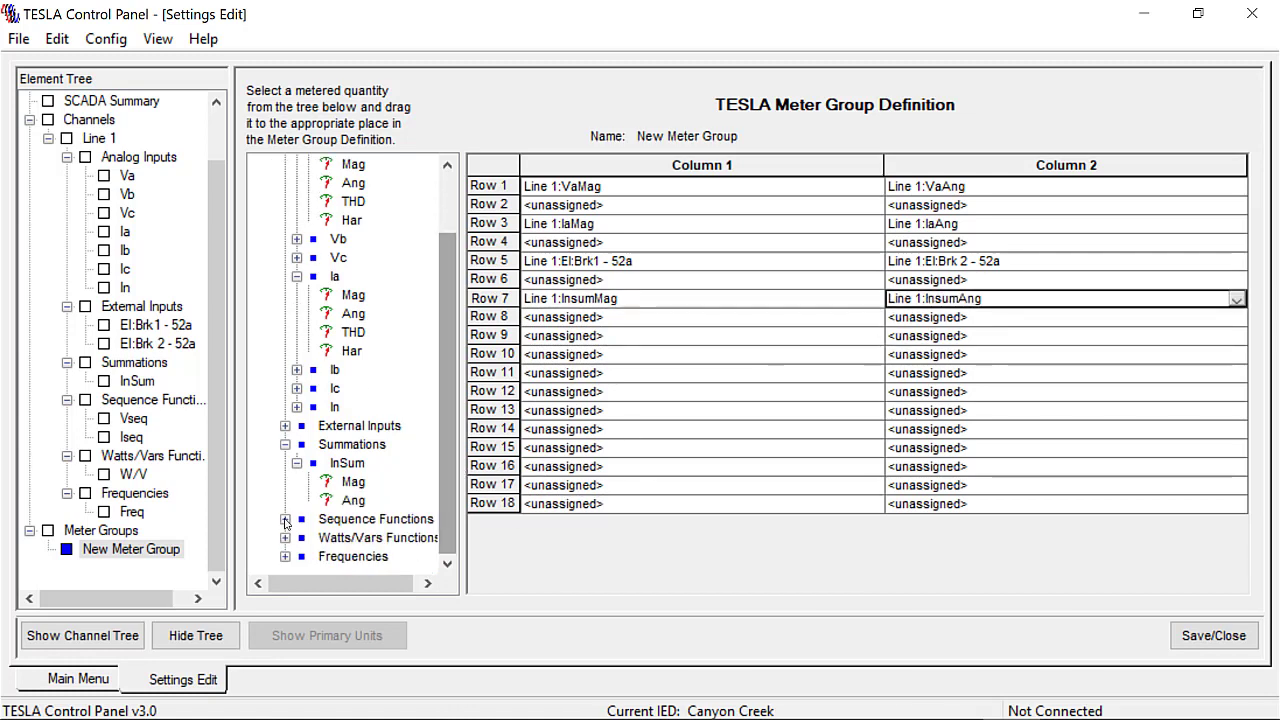
pyautogui.click(286, 521)
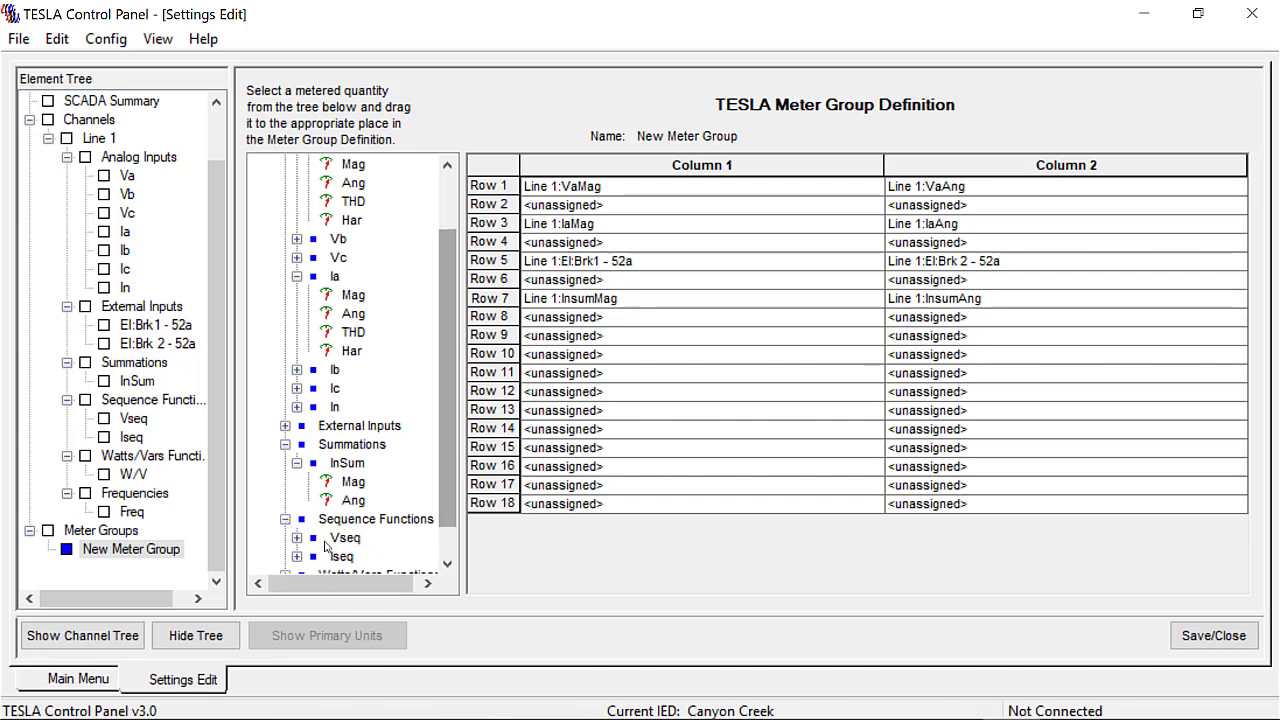
pyautogui.click(297, 538)
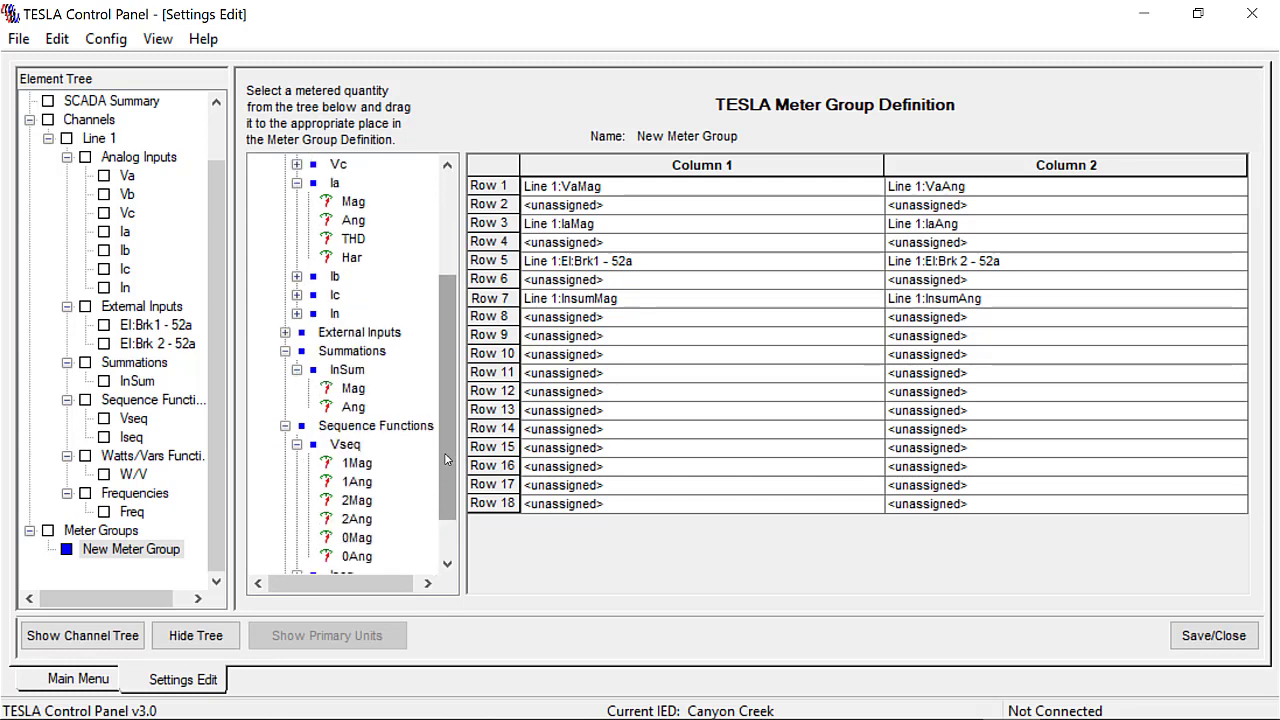
pyautogui.scroll(-1, 446, 459)
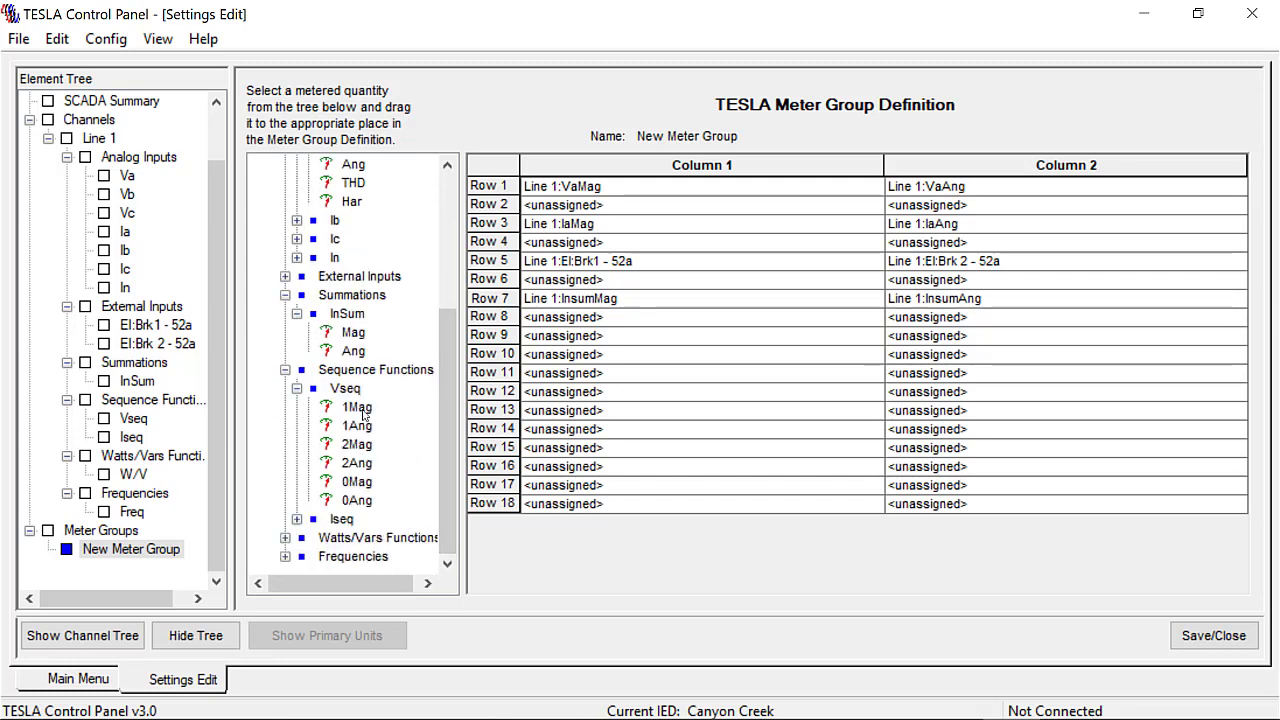
pyautogui.moveTo(358, 407); pyautogui.dragTo(600, 337)
pyautogui.moveTo(360, 453); pyautogui.dragTo(965, 337)
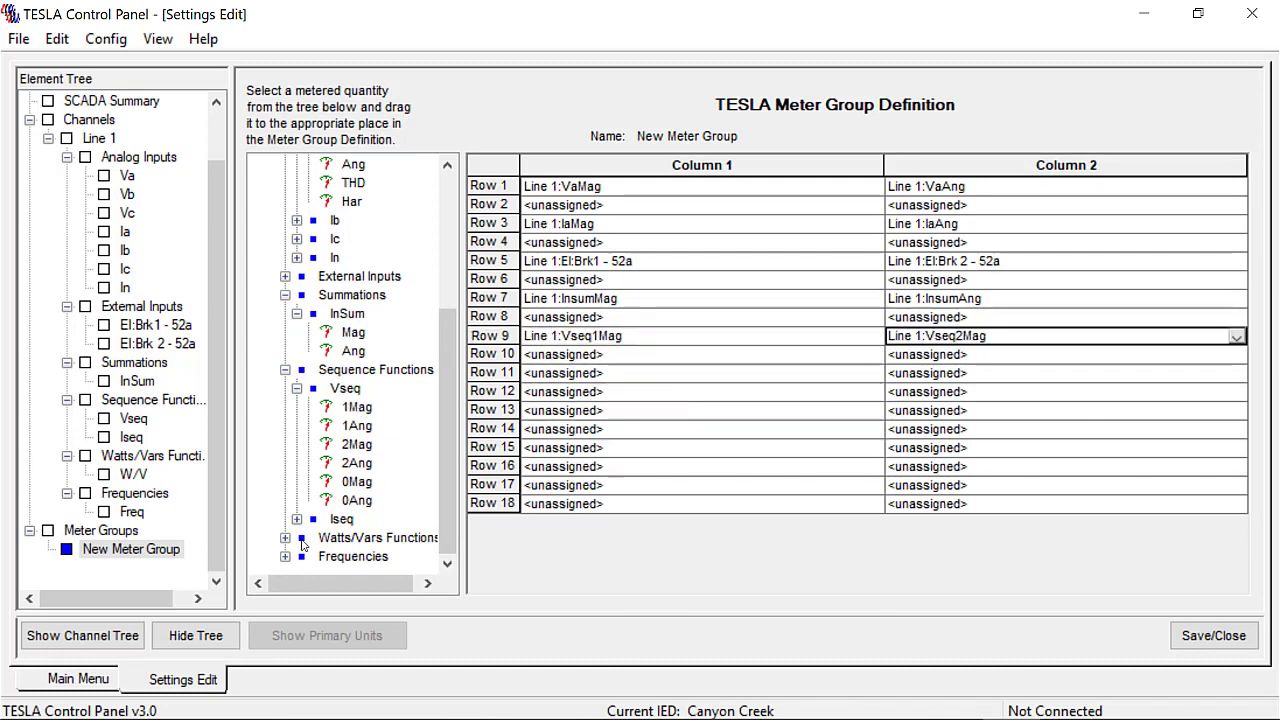
pyautogui.moveTo(357, 482); pyautogui.dragTo(580, 374)
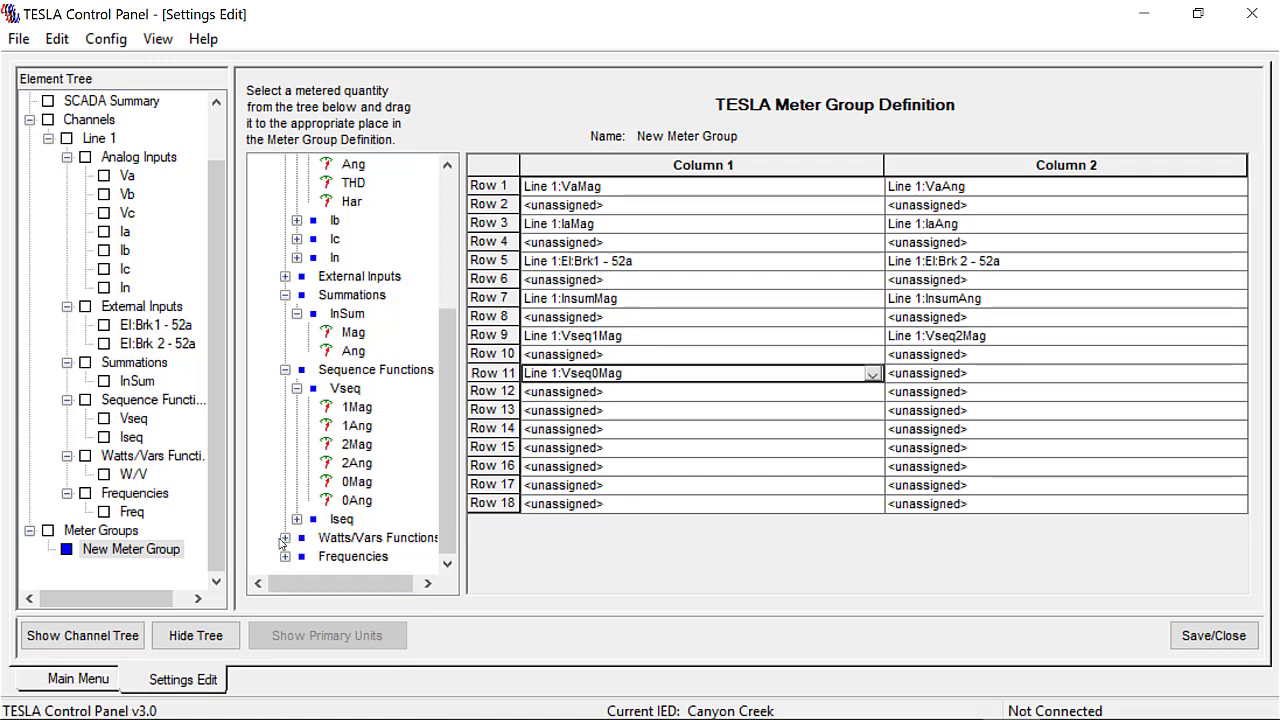
# Step: Assign W/V Watts and Vars to Columns 1 and 2 of Row 13, and VA to Column 1 of Row 15
pyautogui.click(285, 539)
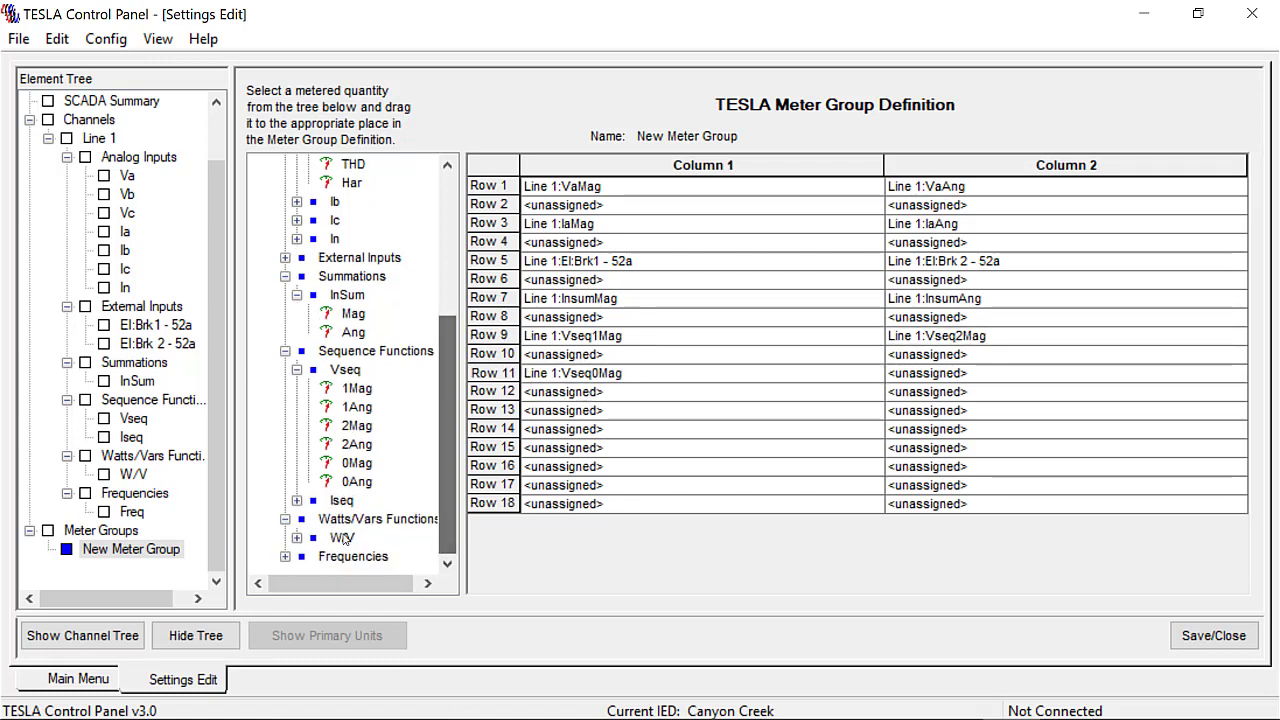
pyautogui.click(297, 538)
pyautogui.moveTo(358, 518); pyautogui.dragTo(950, 410)
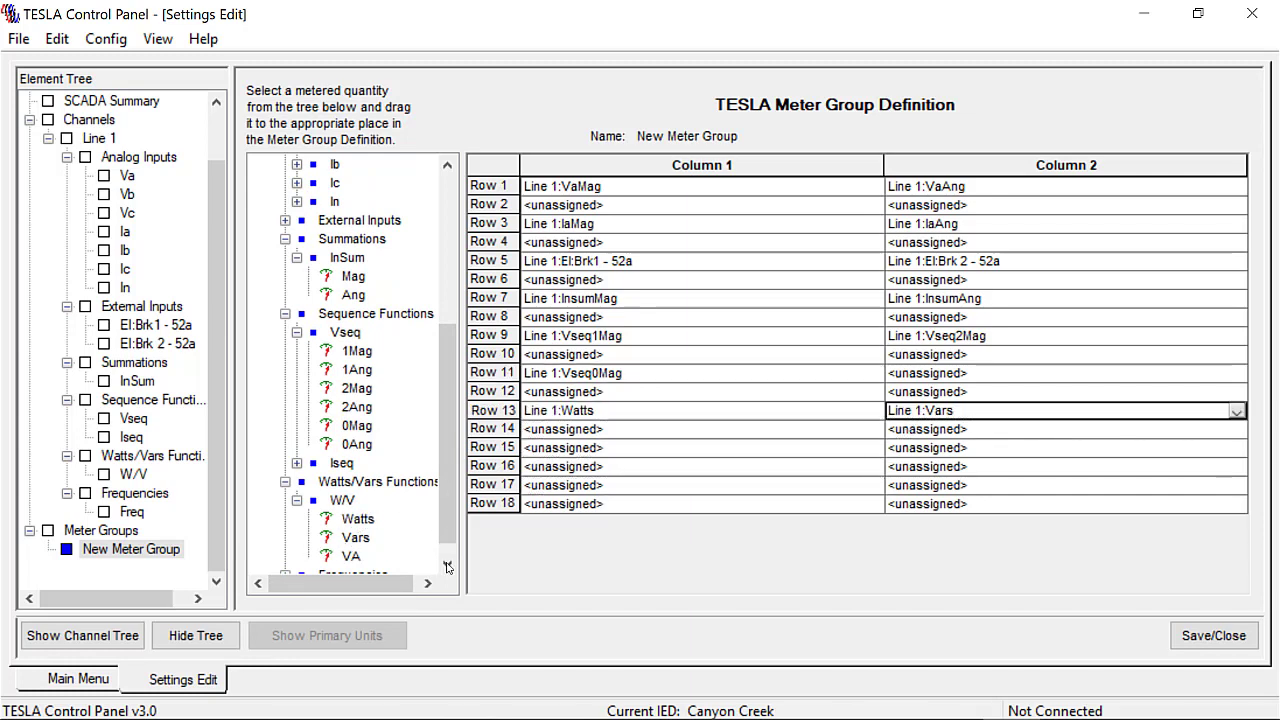
pyautogui.moveTo(366, 565); pyautogui.dragTo(572, 450)
# Step: Assign Line 1's Freq quantity to Column 1 of Row 17 in the meter group
pyautogui.scroll(-1, 320, 520)
pyautogui.click(285, 556)
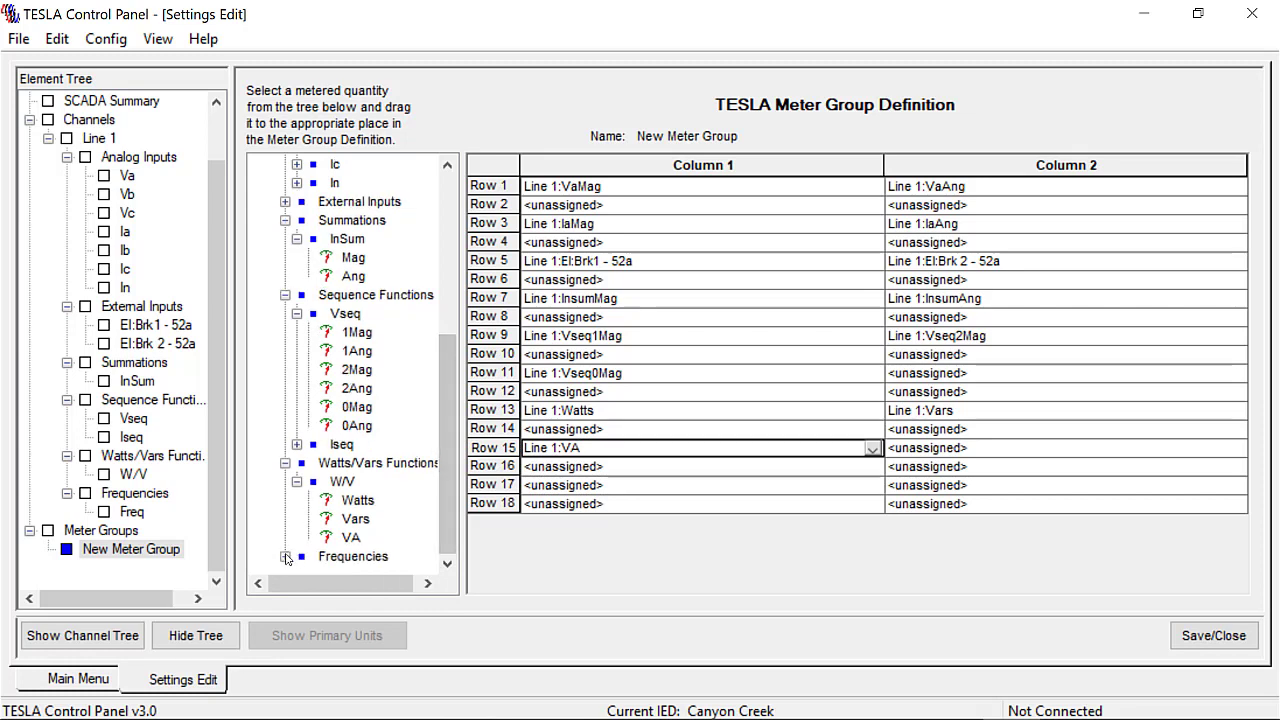
pyautogui.click(297, 556)
pyautogui.moveTo(360, 558); pyautogui.dragTo(571, 490)
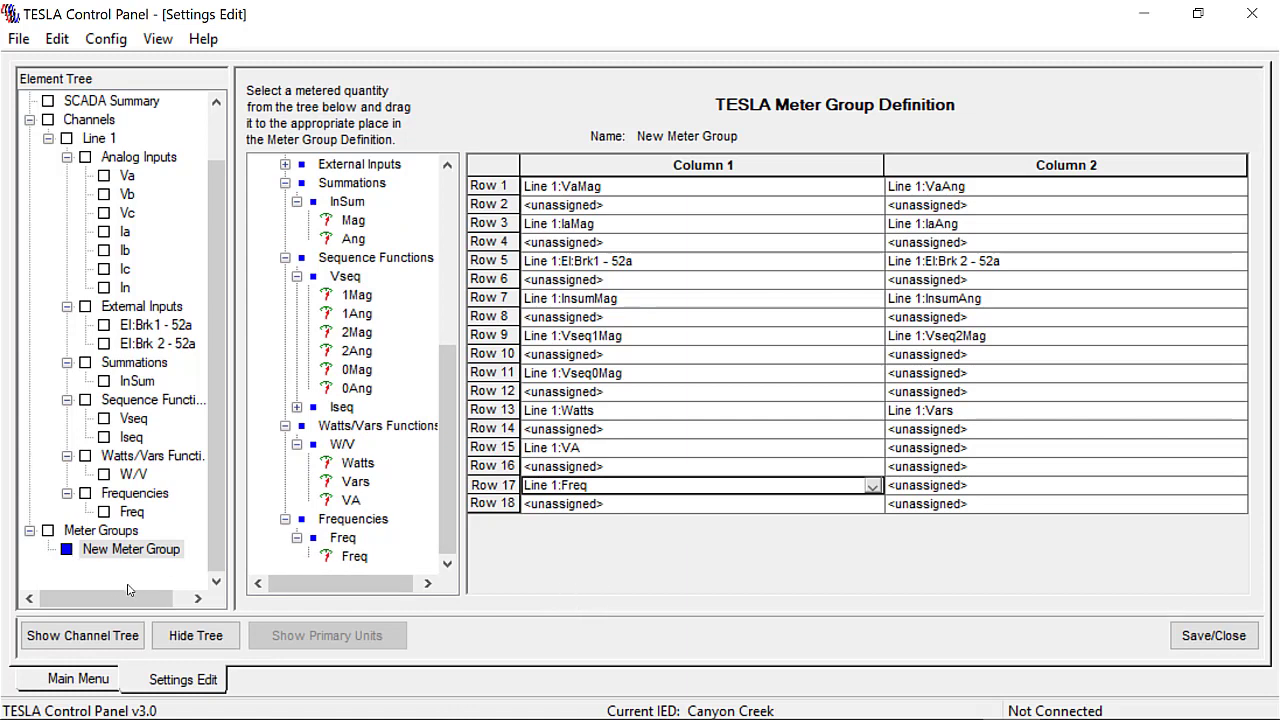
# Step: Rename the new meter group as Sub A
pyautogui.rightClick(119, 551)
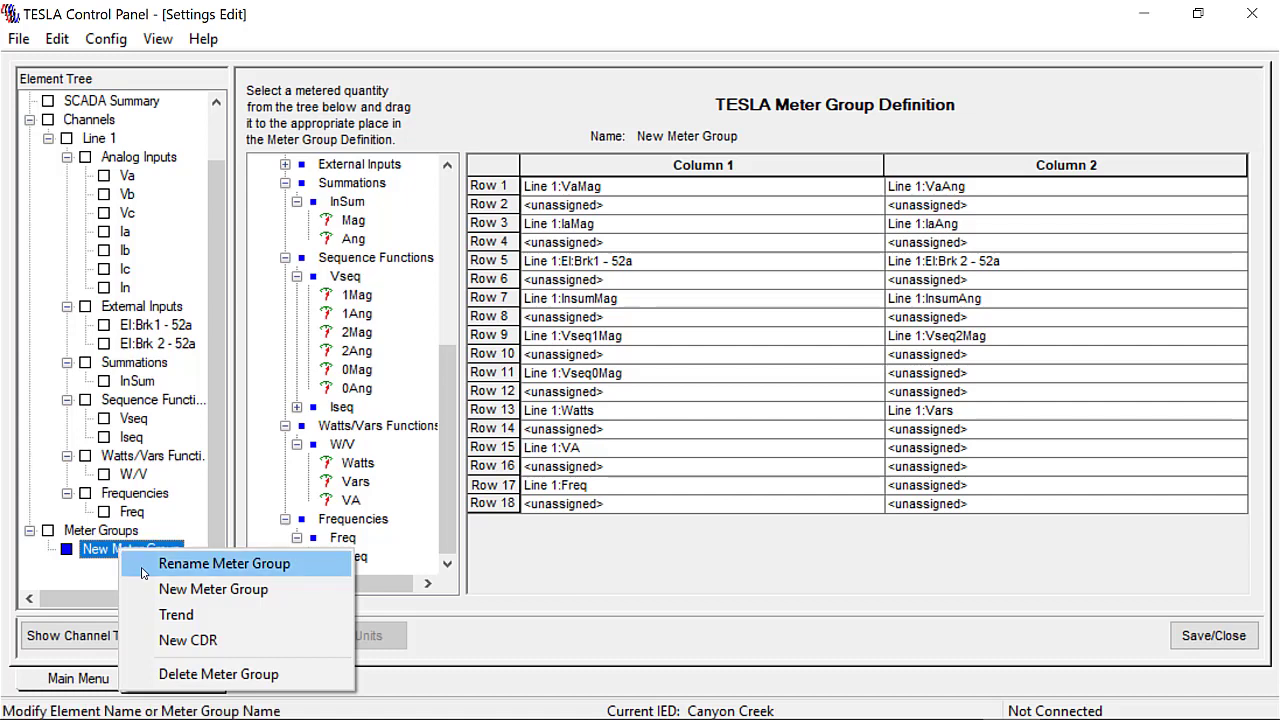
pyautogui.click(148, 566)
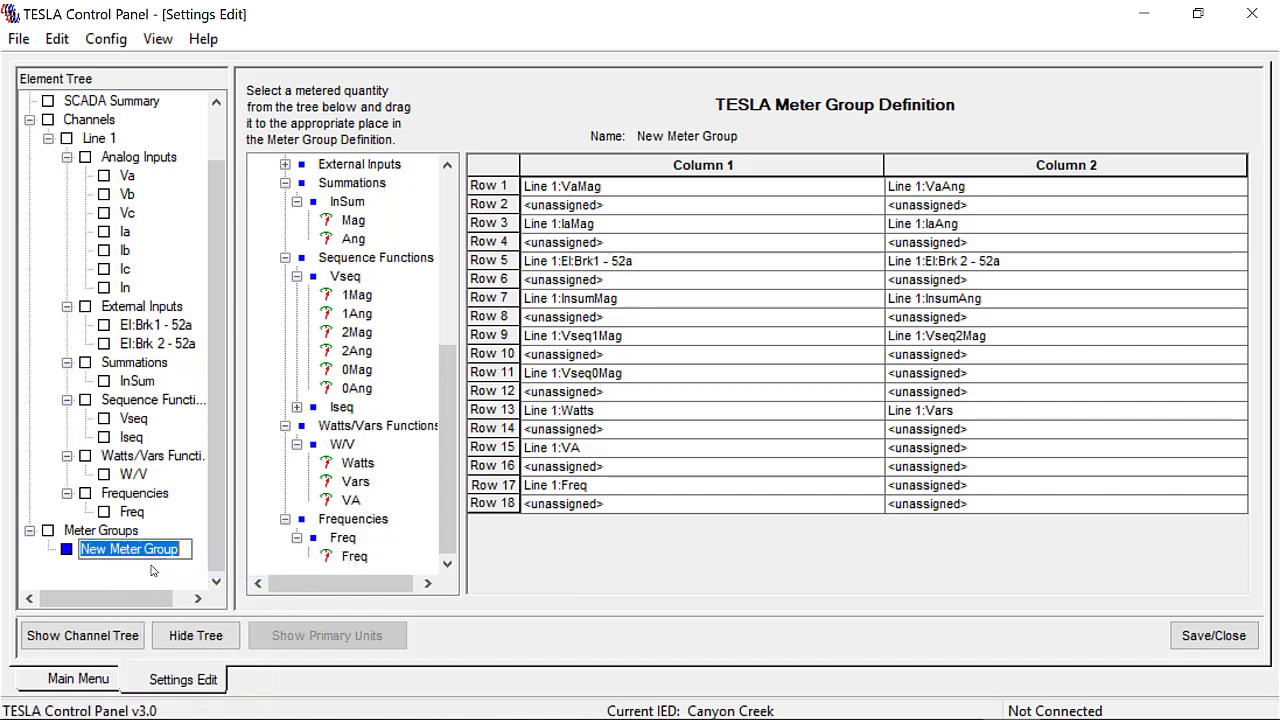
pyautogui.write('Sub A')
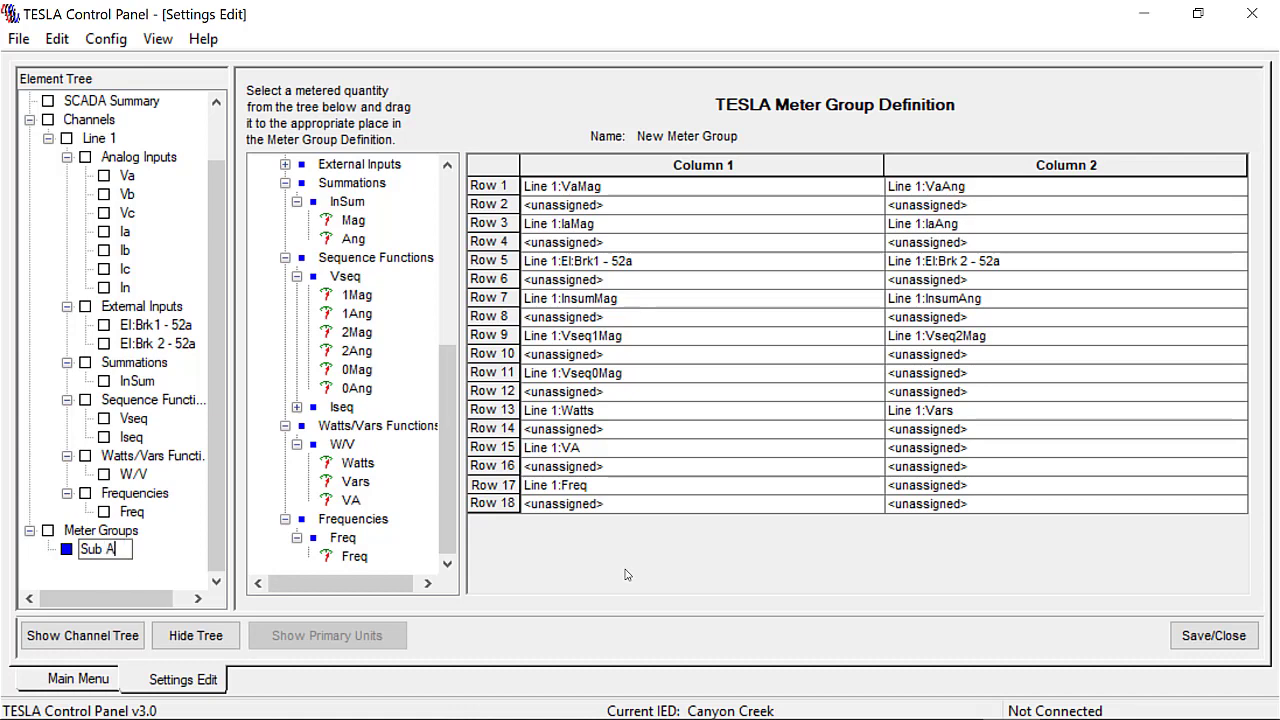
pyautogui.click(786, 557)
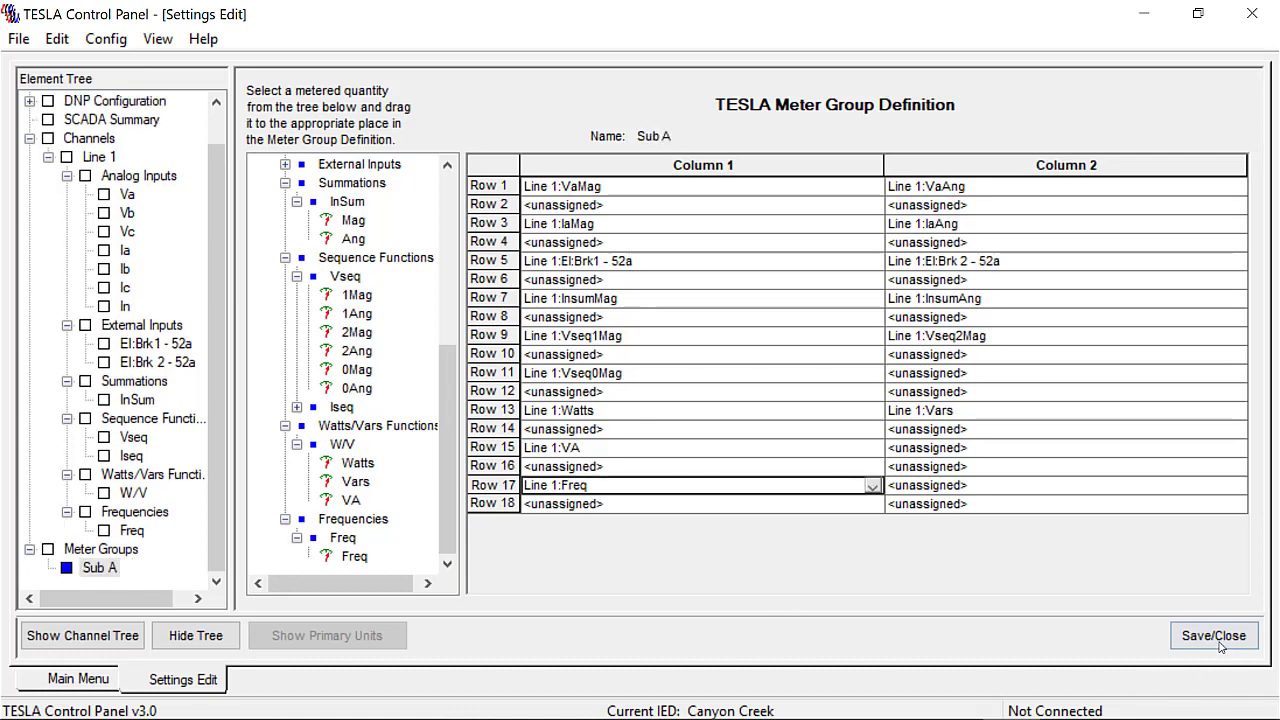
# Step: Save the configuration under the name Canyon Creek and close the settings list
pyautogui.click(1213, 635)
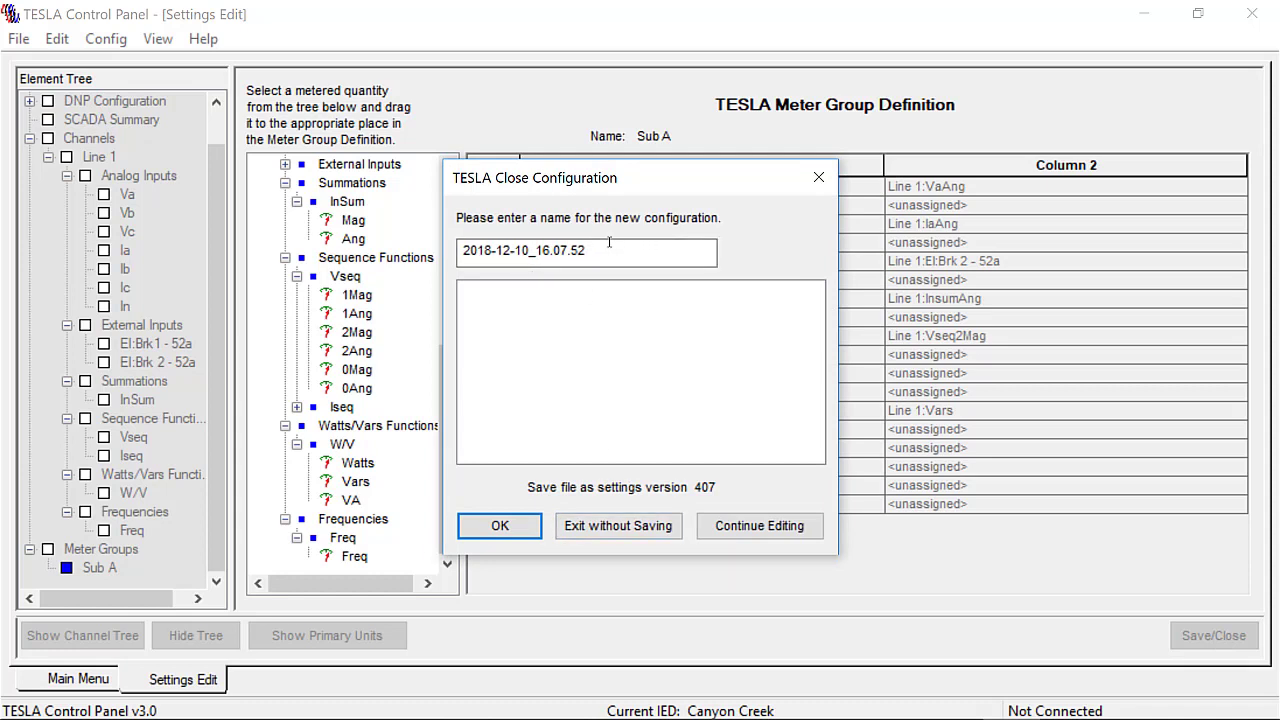
pyautogui.moveTo(606, 248); pyautogui.dragTo(401, 284)
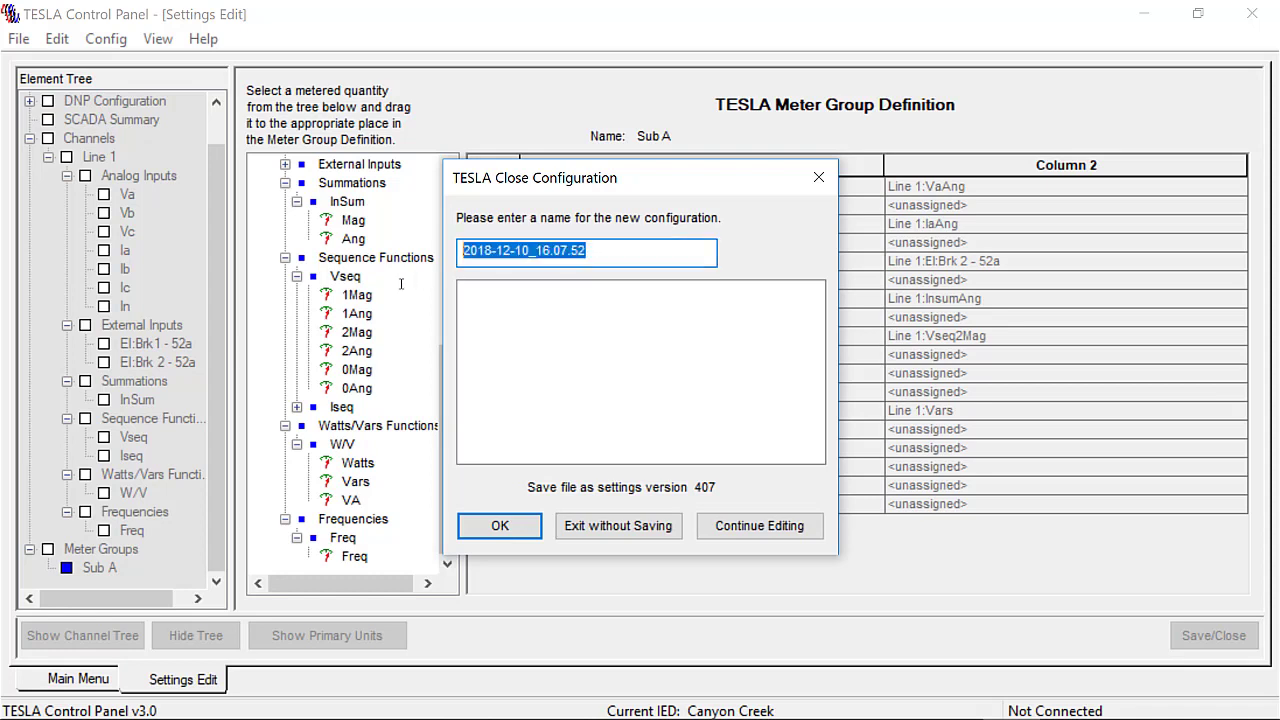
pyautogui.write('Canyo')
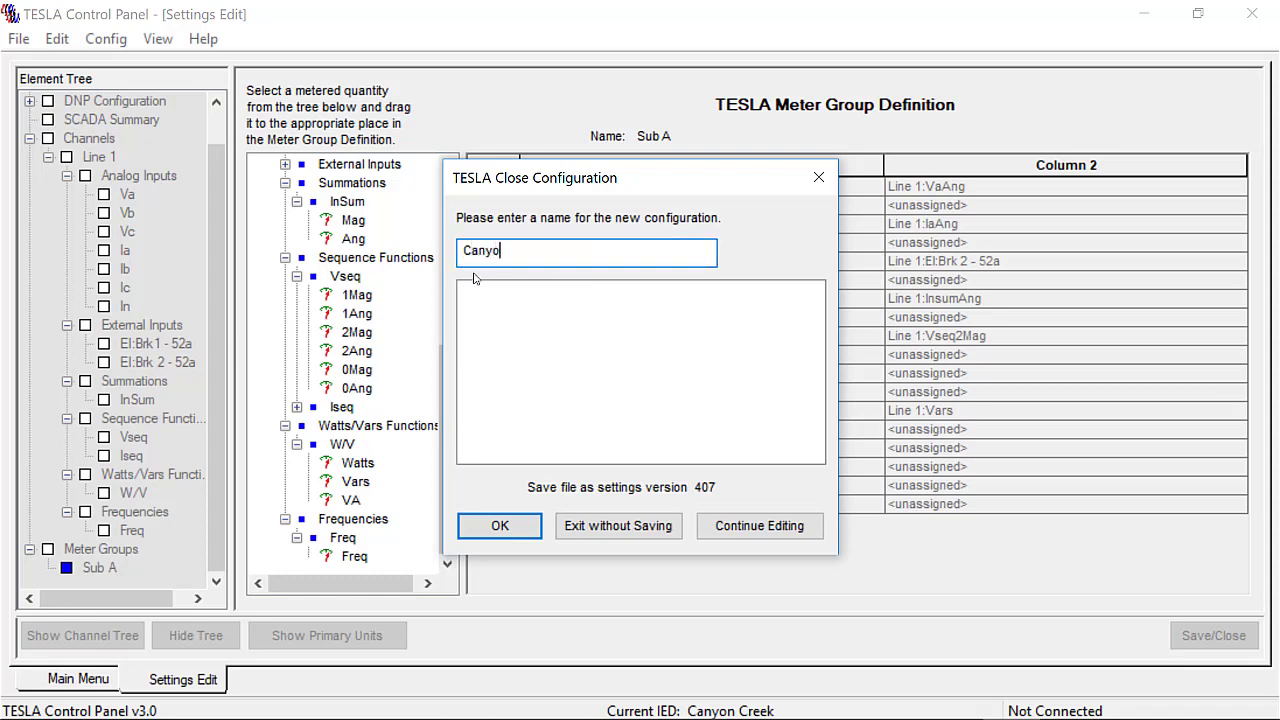
pyautogui.write('n Creek')
pyautogui.click(510, 527)
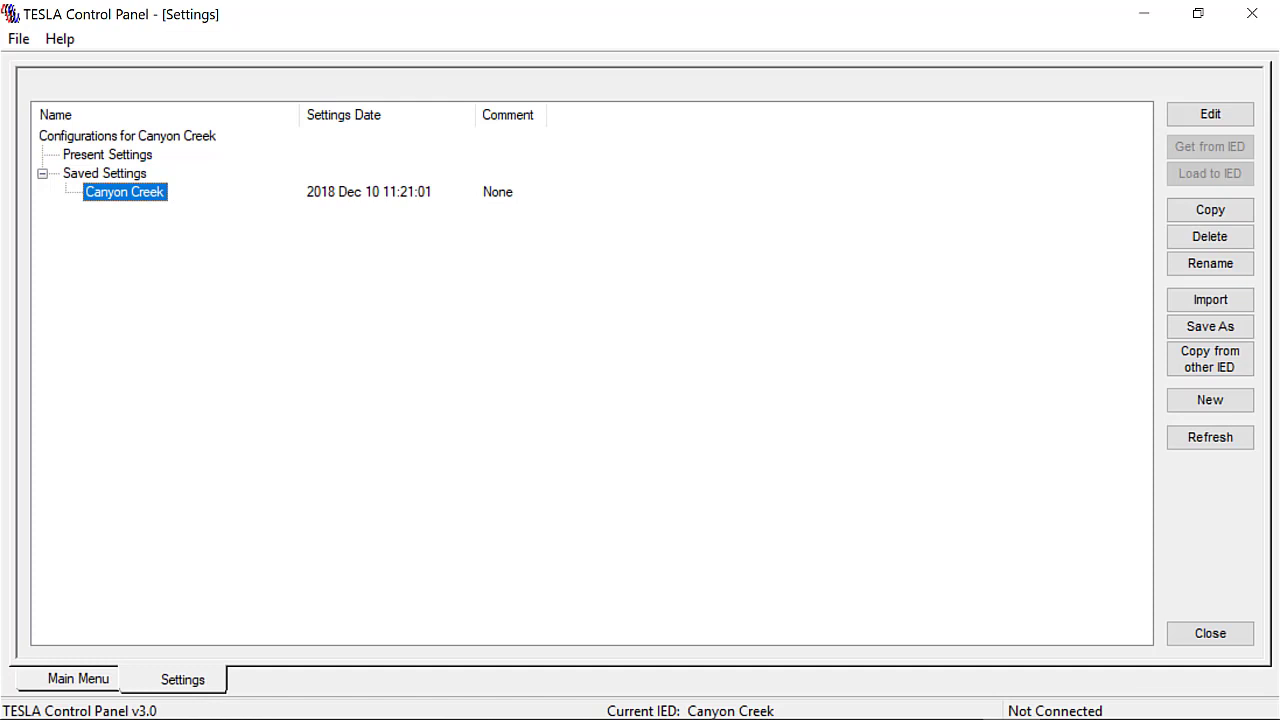
pyautogui.click(1220, 637)
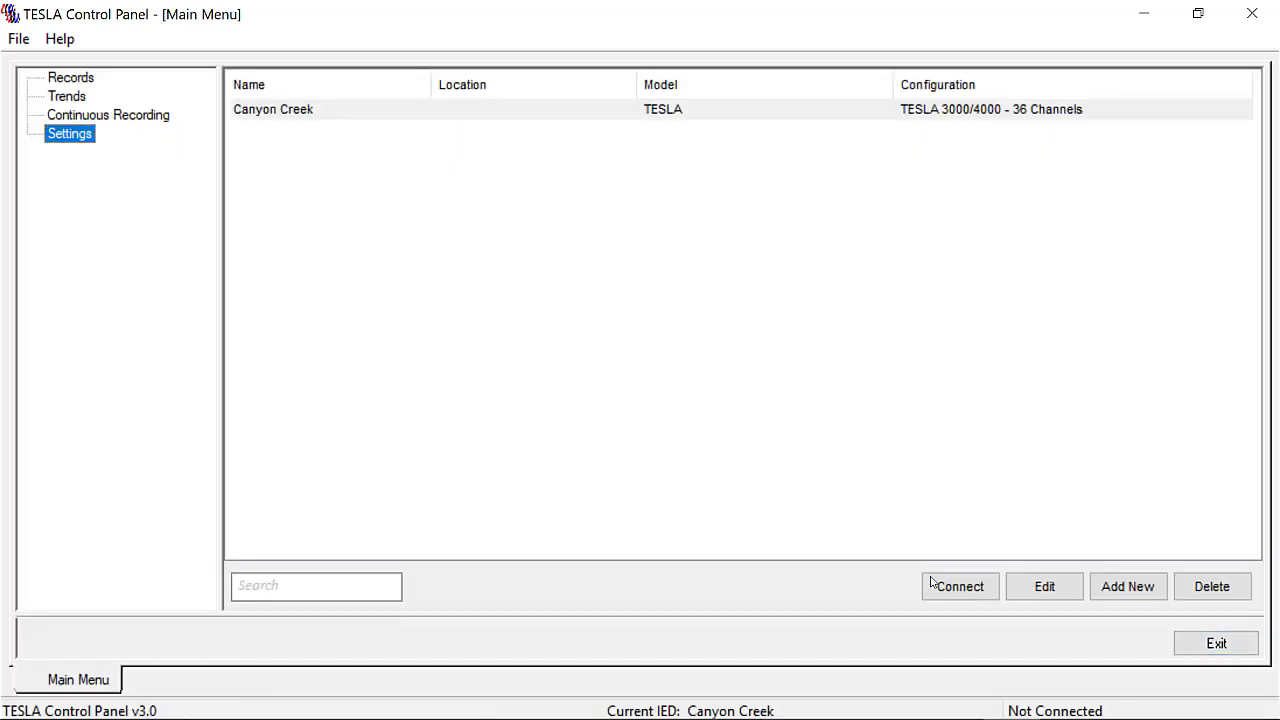
# Step: Connect to the Canyon Creek IED with Change Access, entering the access password
pyautogui.click(932, 583)
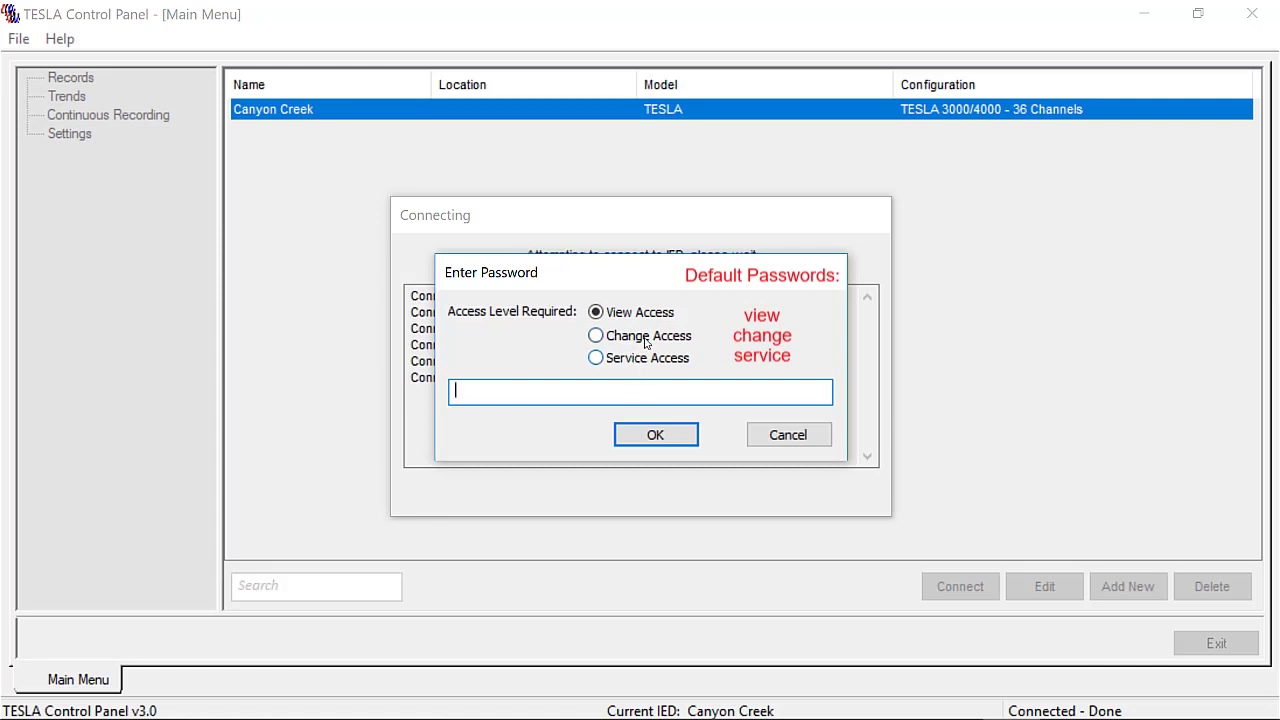
pyautogui.click(642, 339)
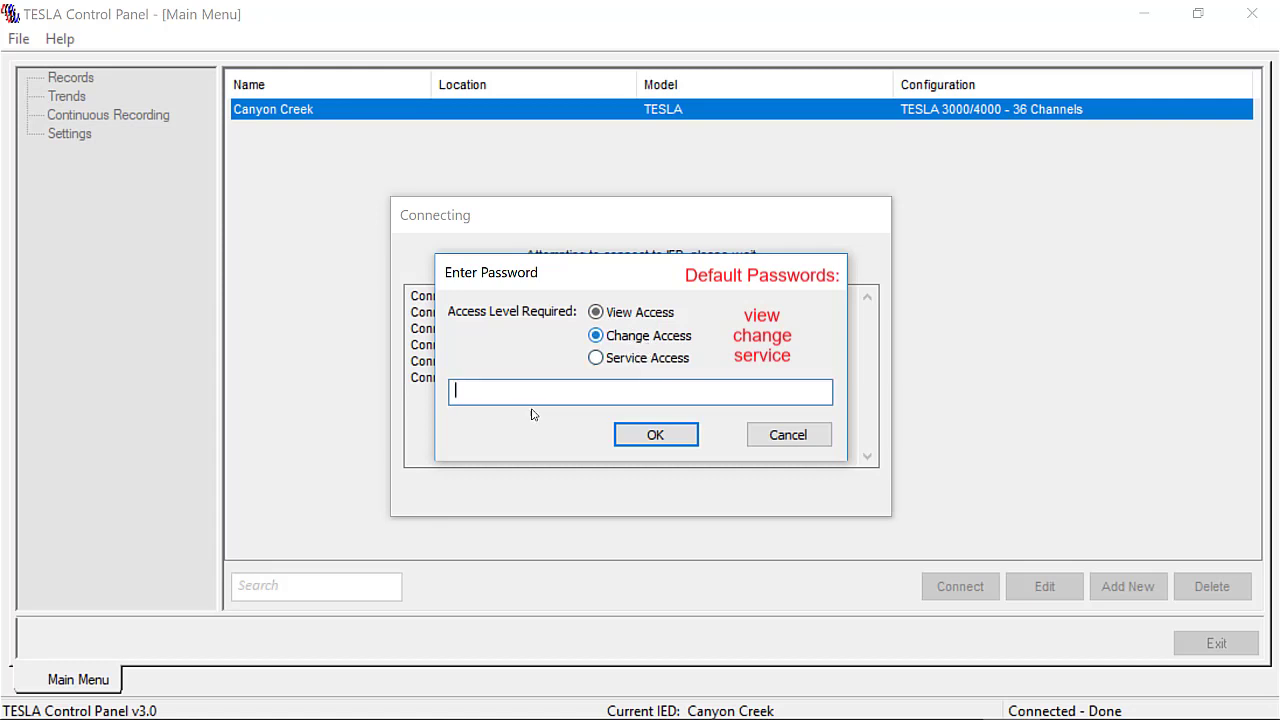
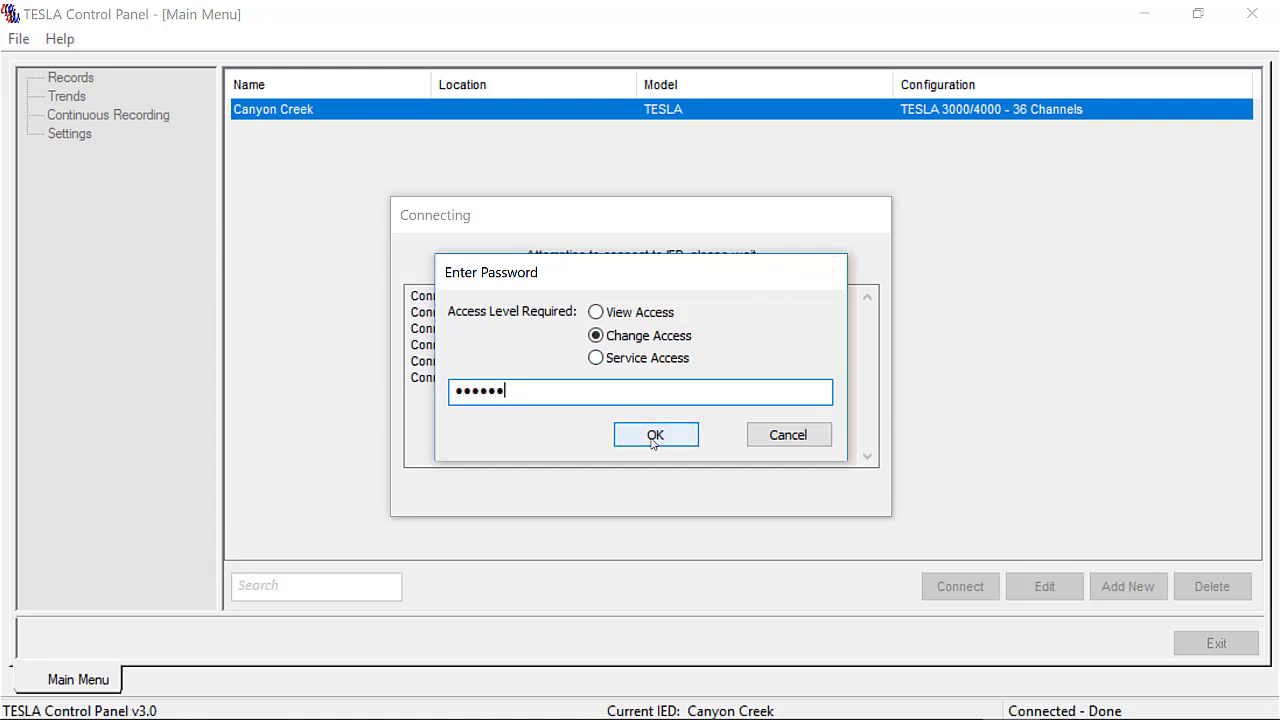
pyautogui.click(653, 442)
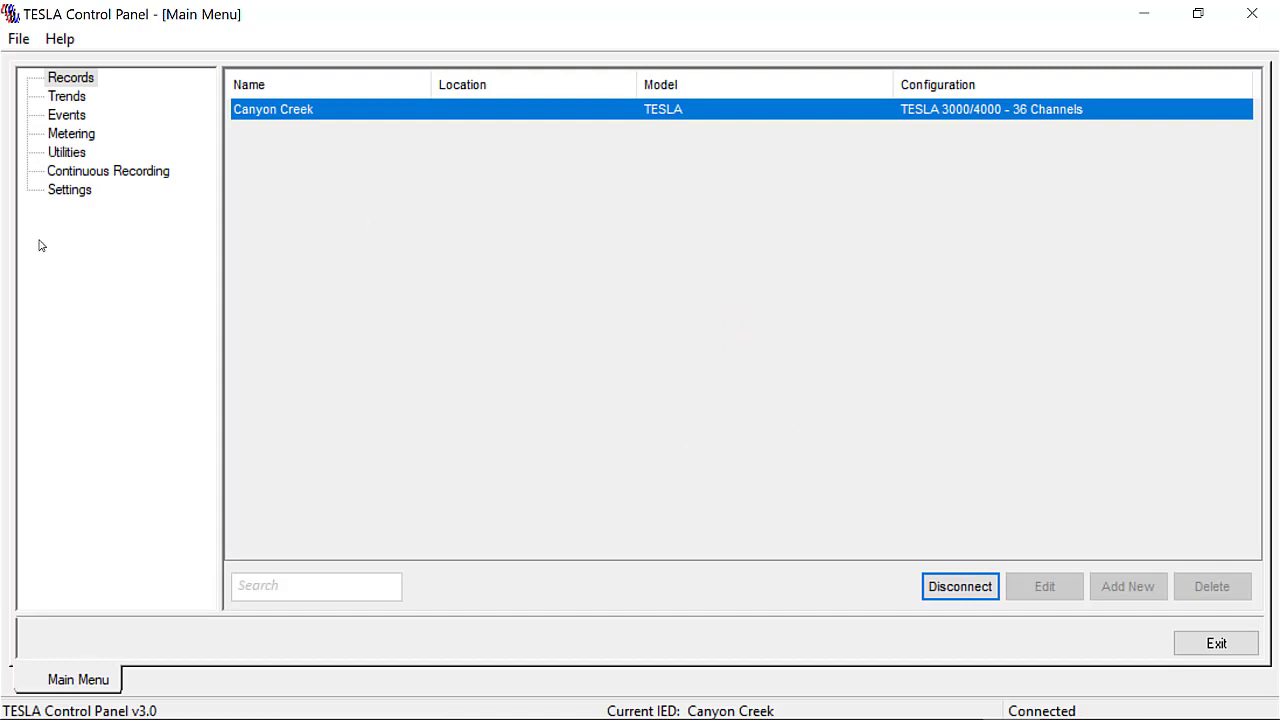
# Step: Open the settings list and try to load the saved Canyon Creek configuration to the IED
pyautogui.click(70, 190)
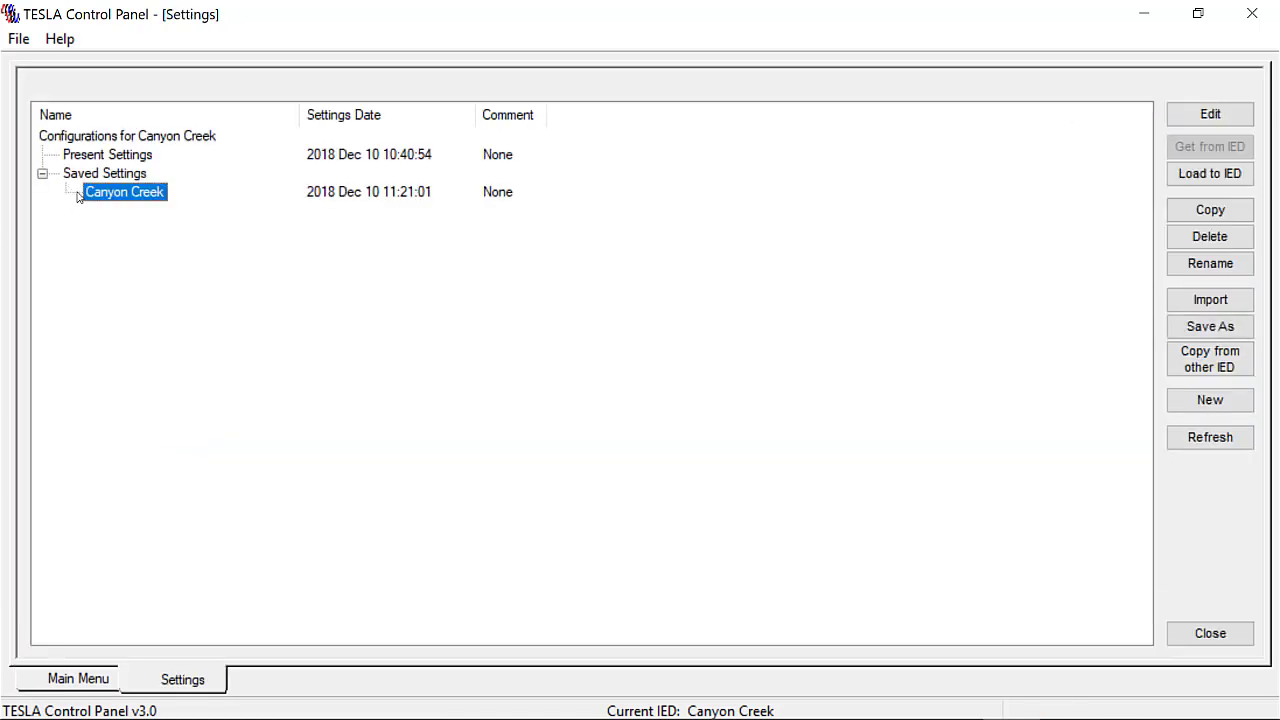
pyautogui.click(1185, 177)
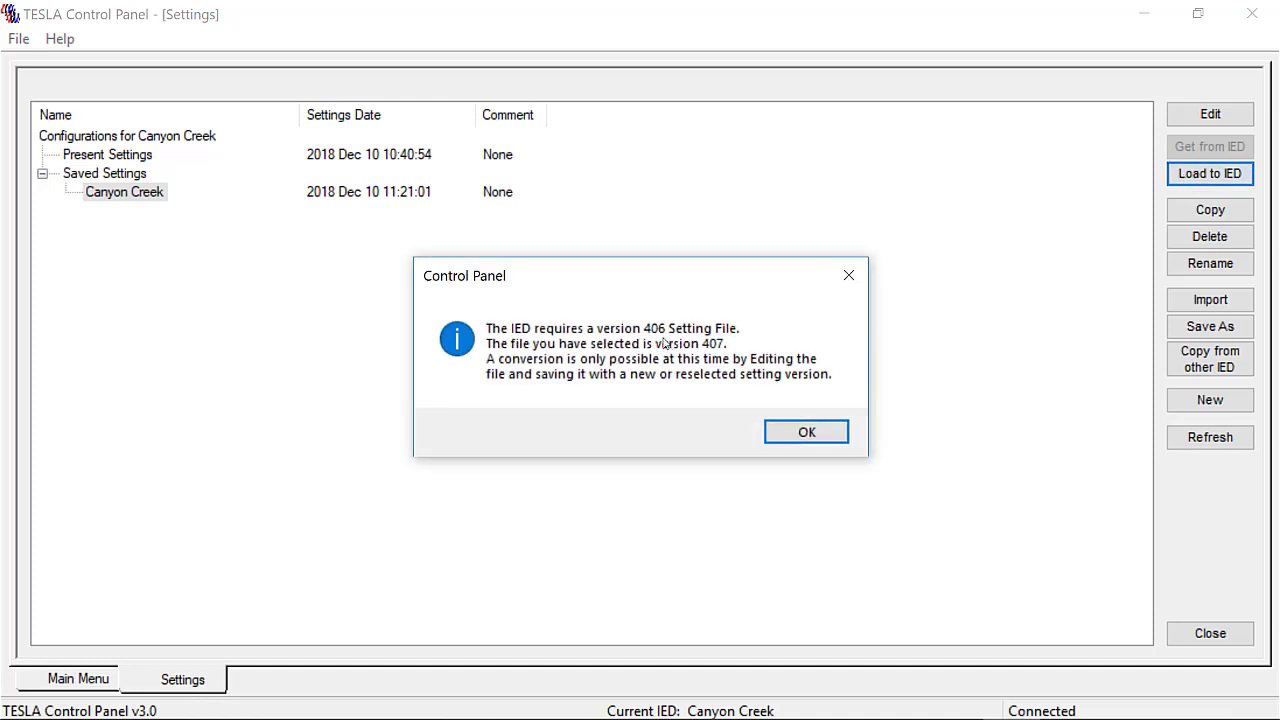
pyautogui.click(823, 434)
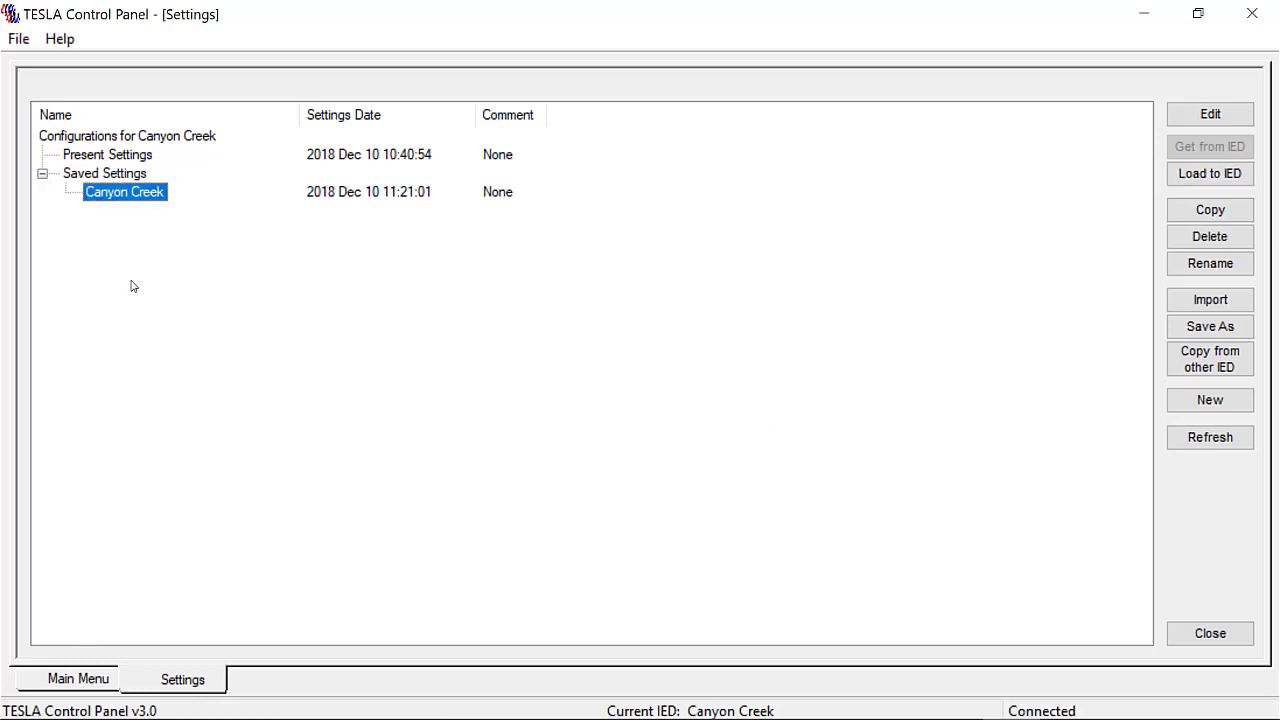
# Step: Set the saved Canyon Creek configuration's settings version to 406 and save it over the existing Canyon Creek file
pyautogui.doubleClick(128, 193)
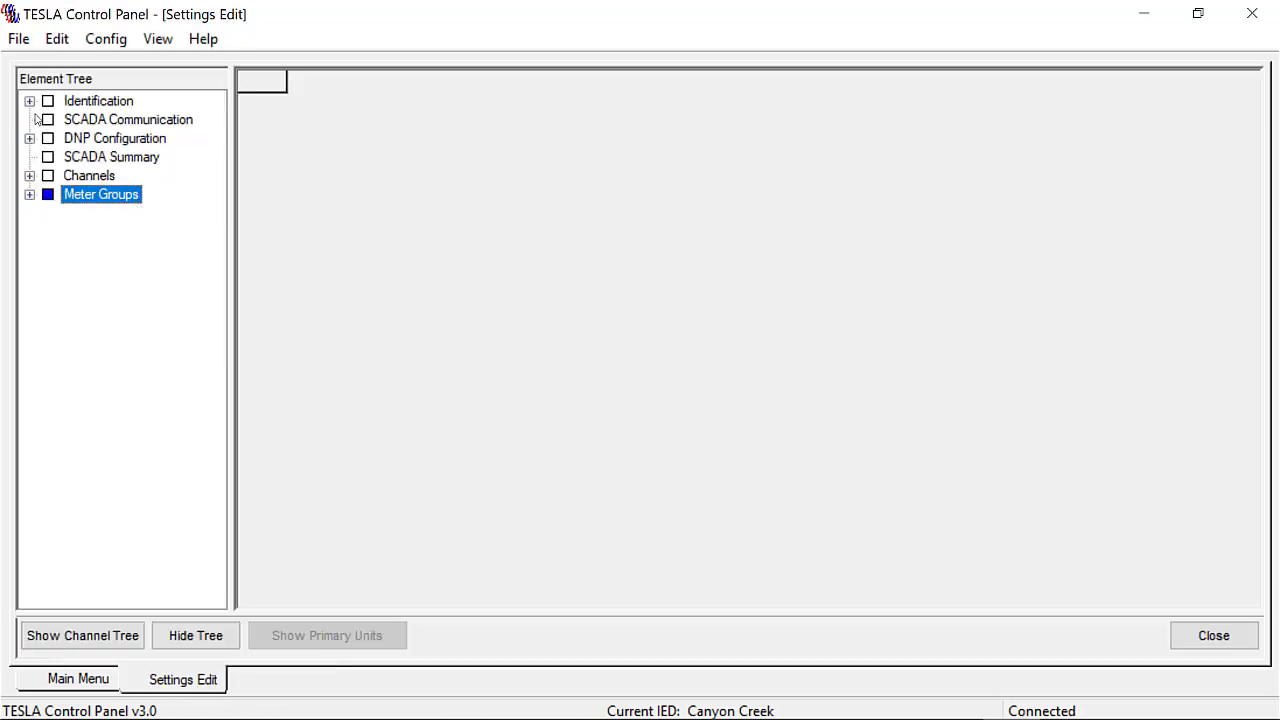
pyautogui.click(96, 177)
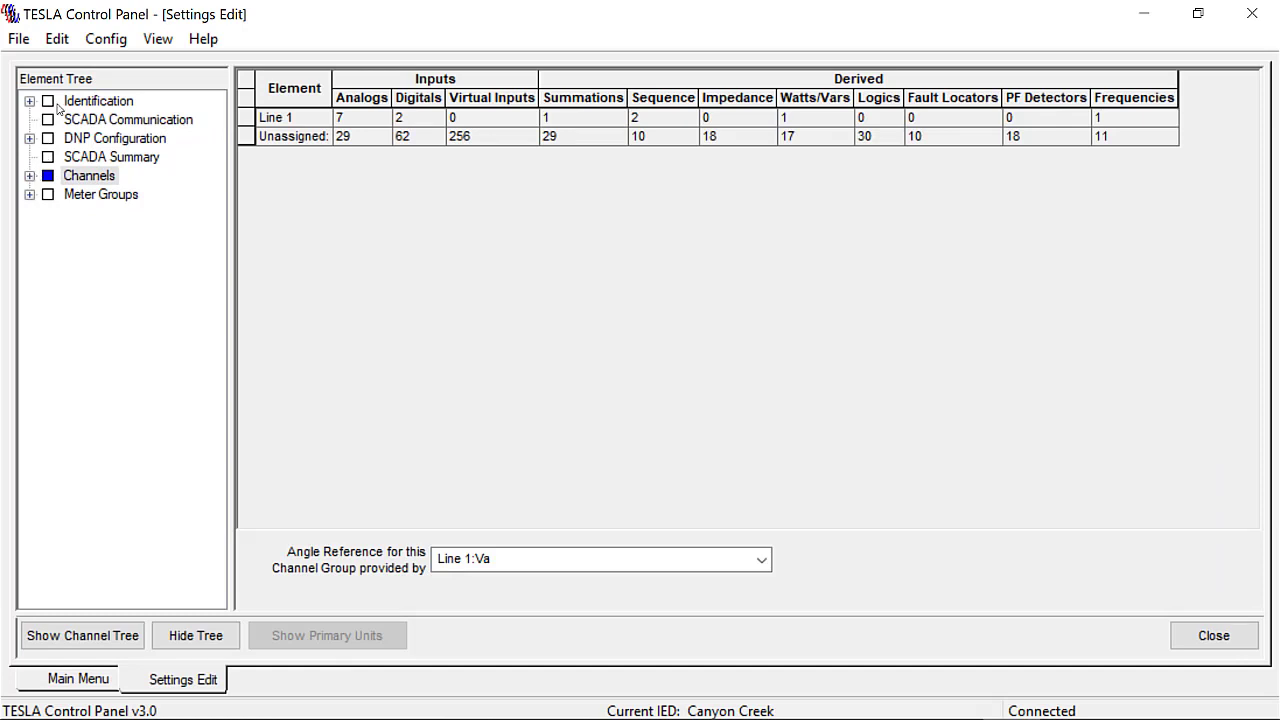
pyautogui.click(105, 108)
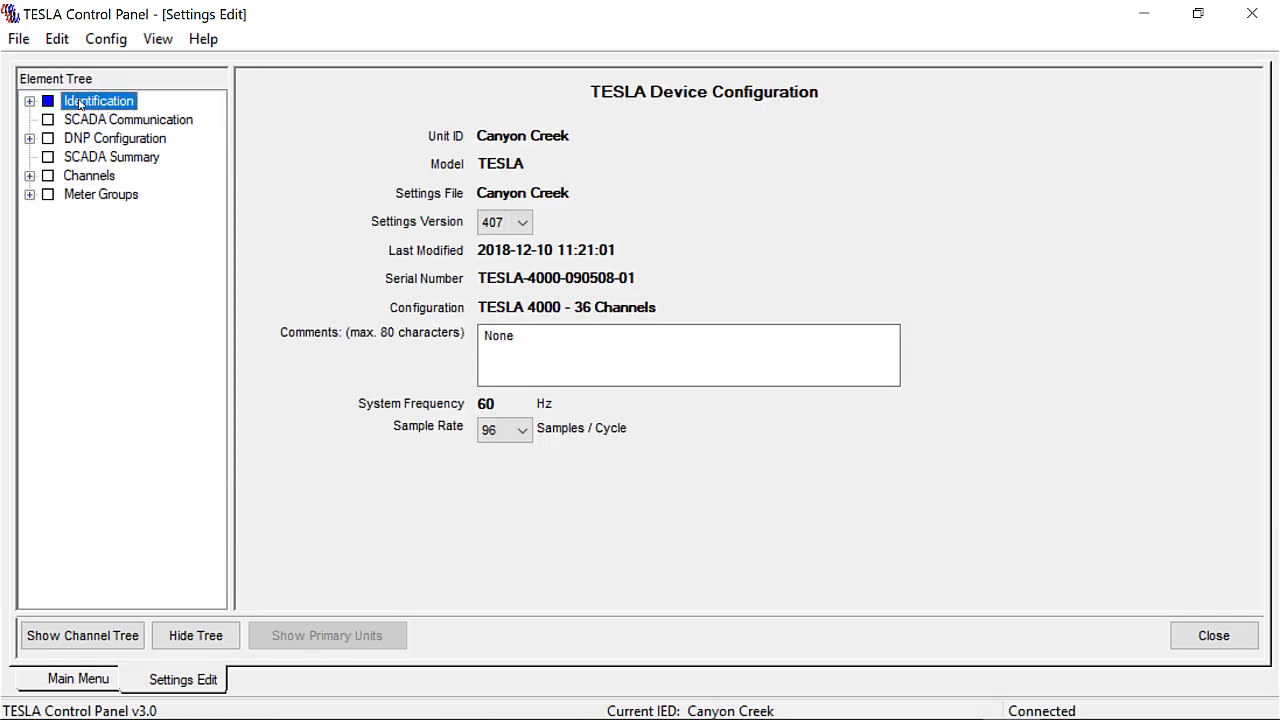
pyautogui.click(524, 222)
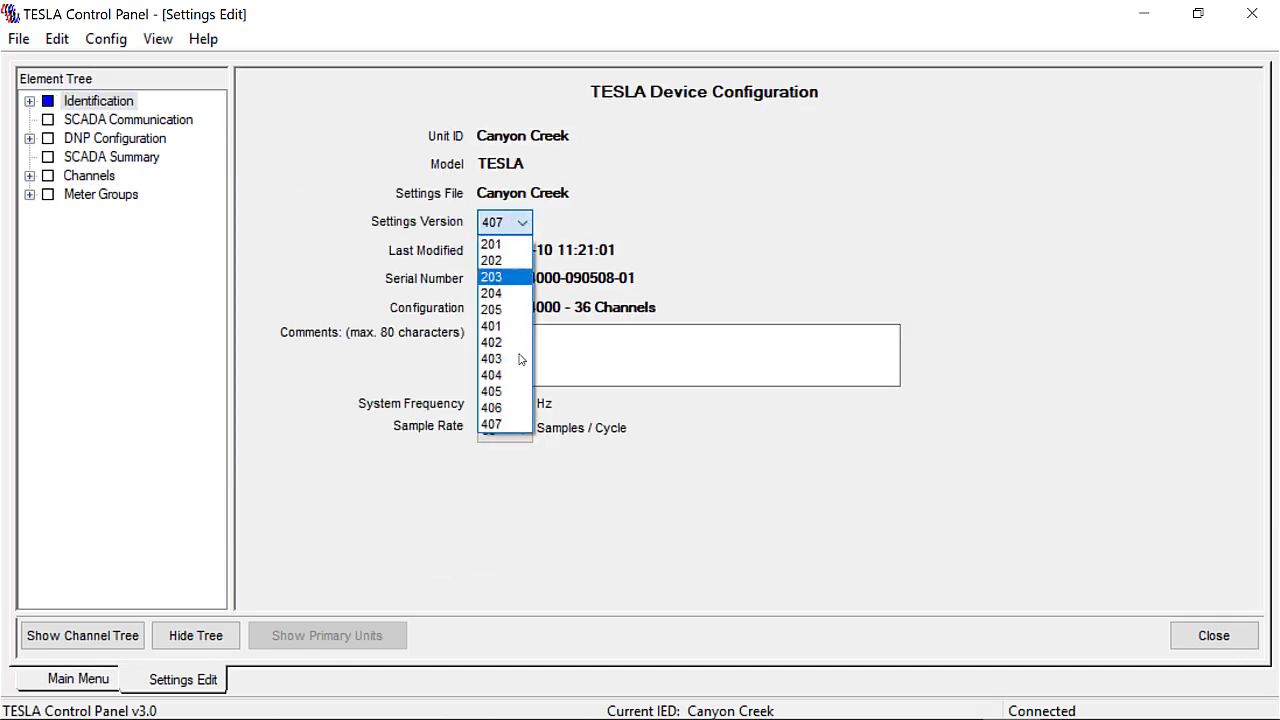
pyautogui.click(507, 409)
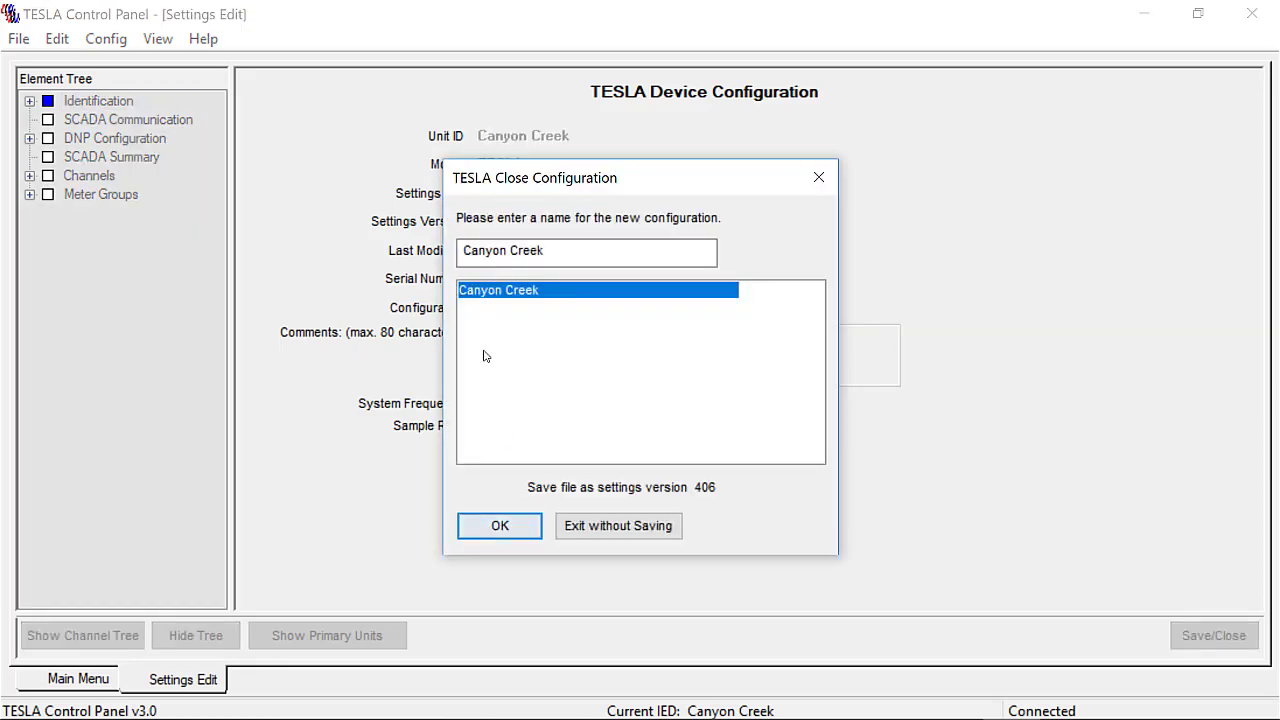
pyautogui.click(519, 536)
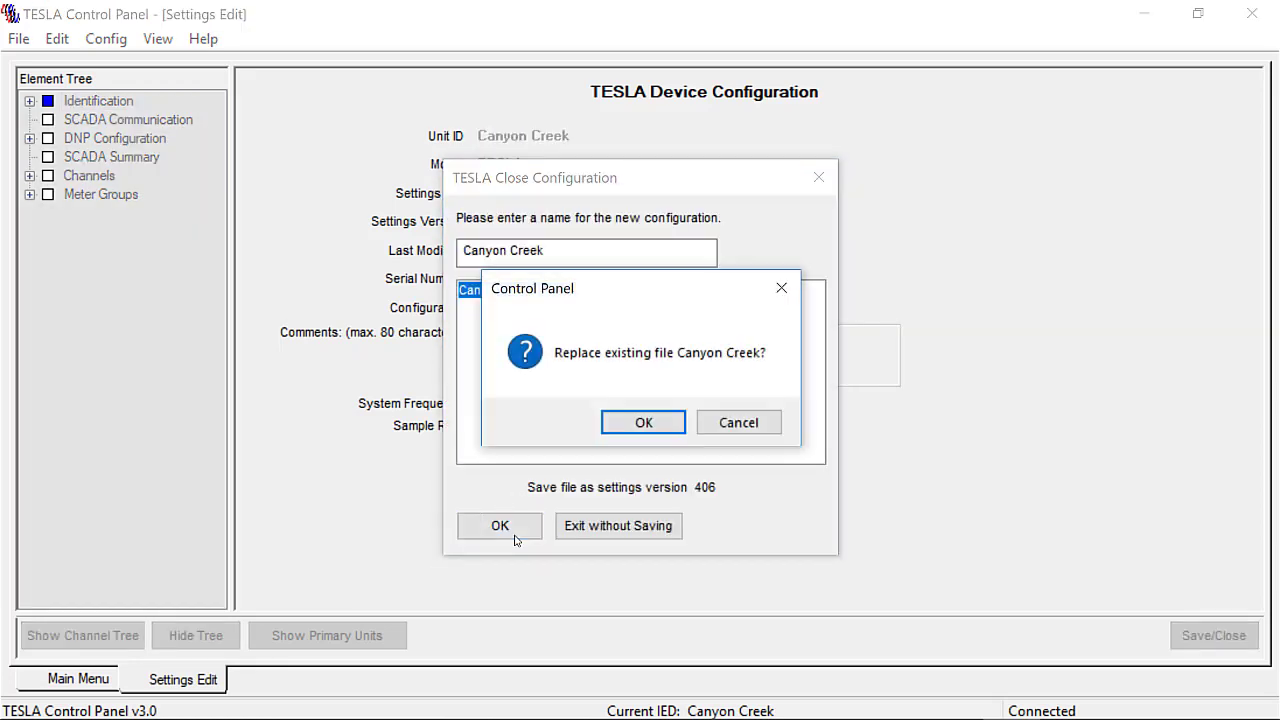
pyautogui.click(644, 423)
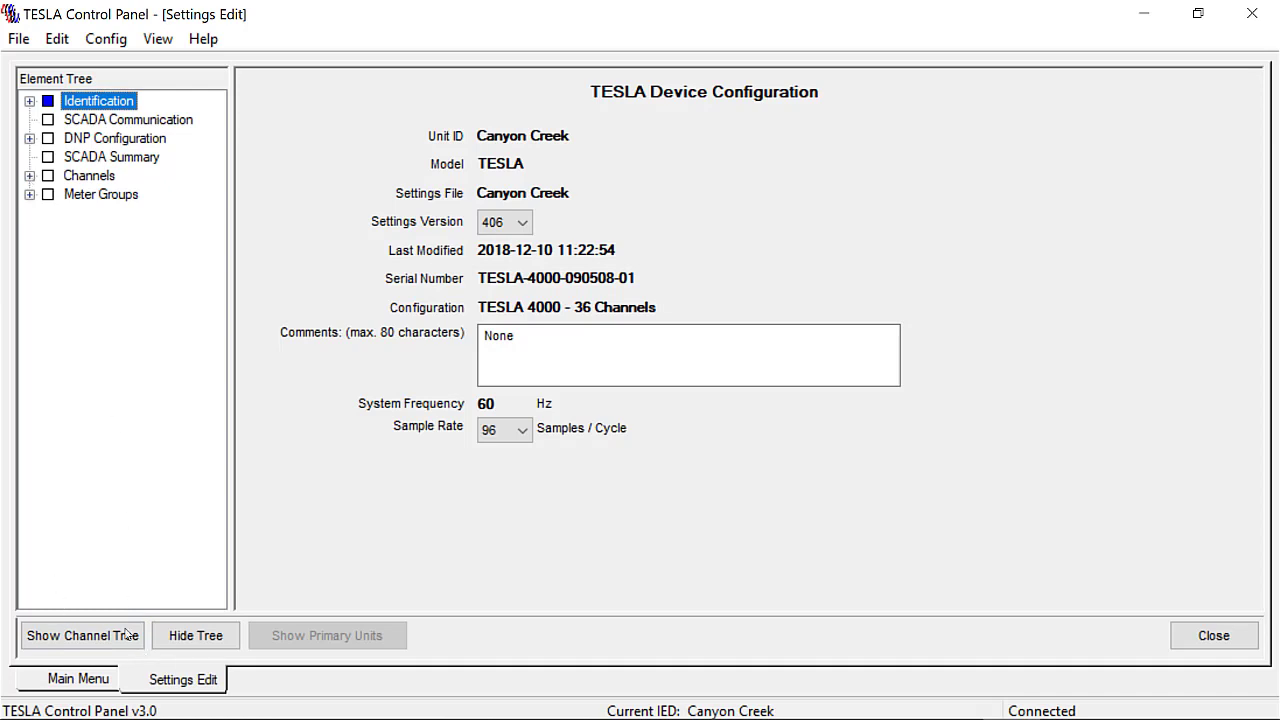
# Step: Examine the configuration by channel tree, including the analog and external inputs, and close the settings editor
pyautogui.click(88, 638)
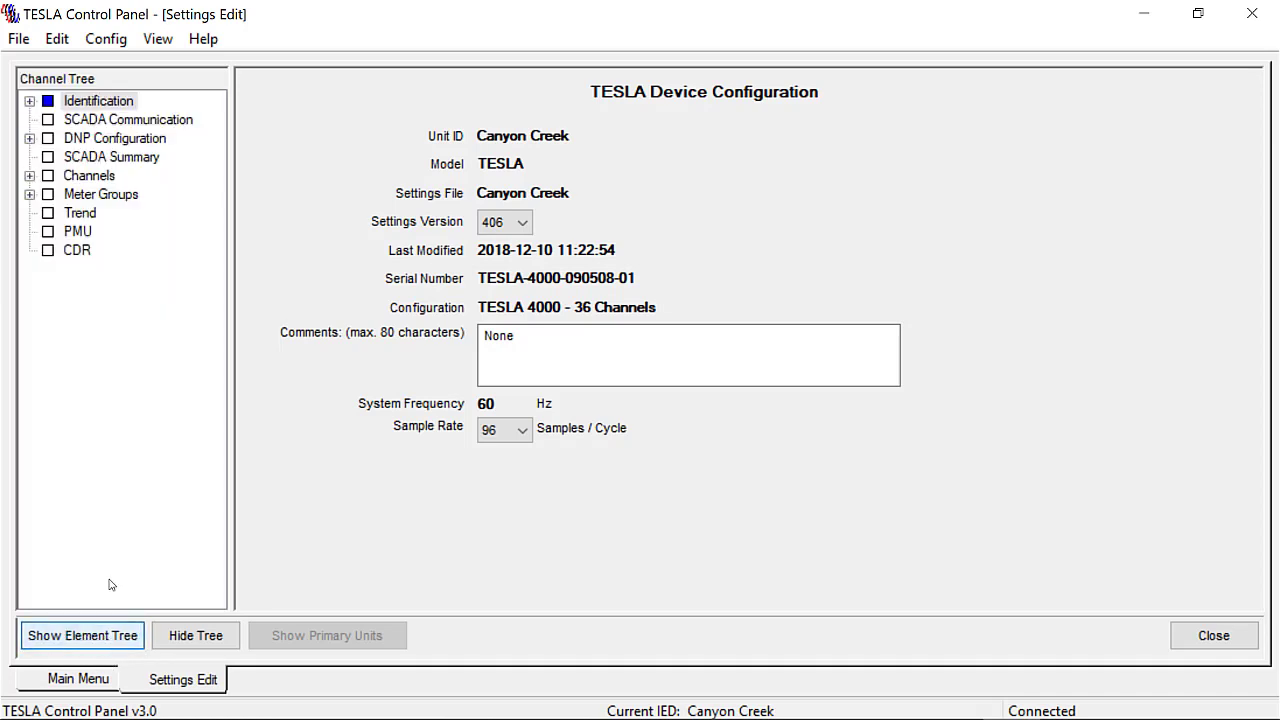
pyautogui.click(29, 176)
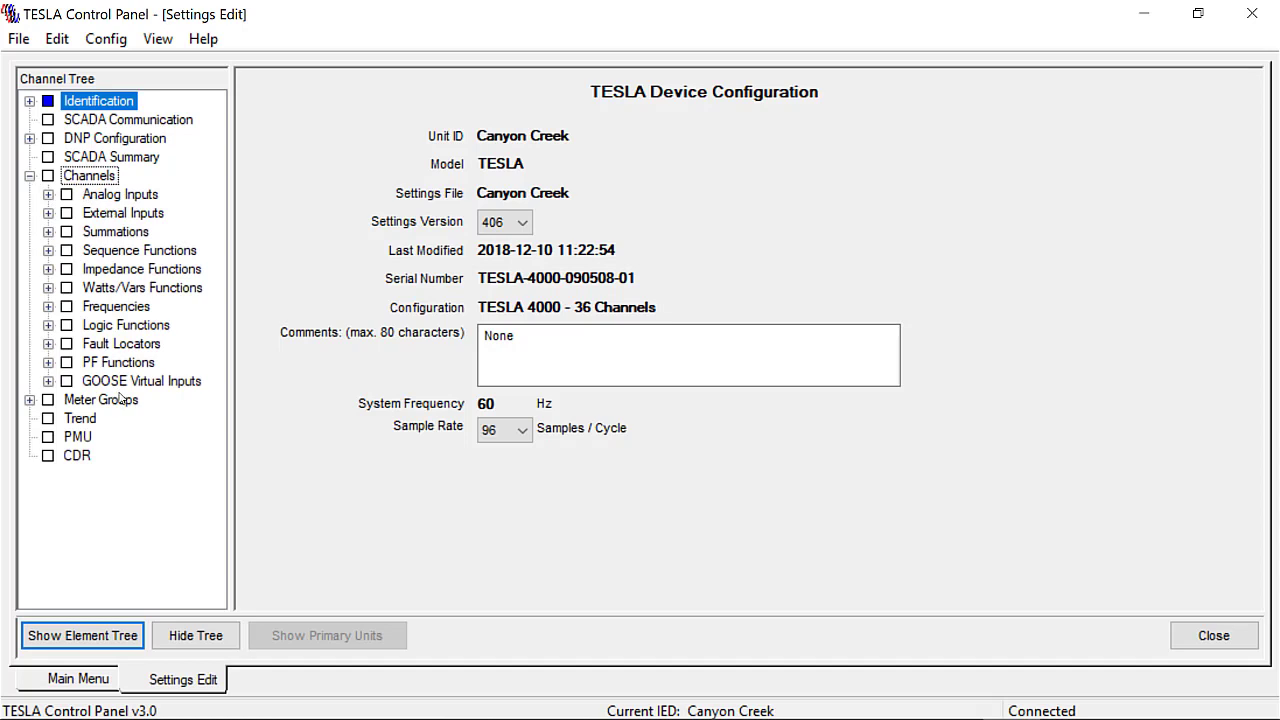
pyautogui.click(48, 195)
pyautogui.moveTo(224, 332); pyautogui.dragTo(222, 296)
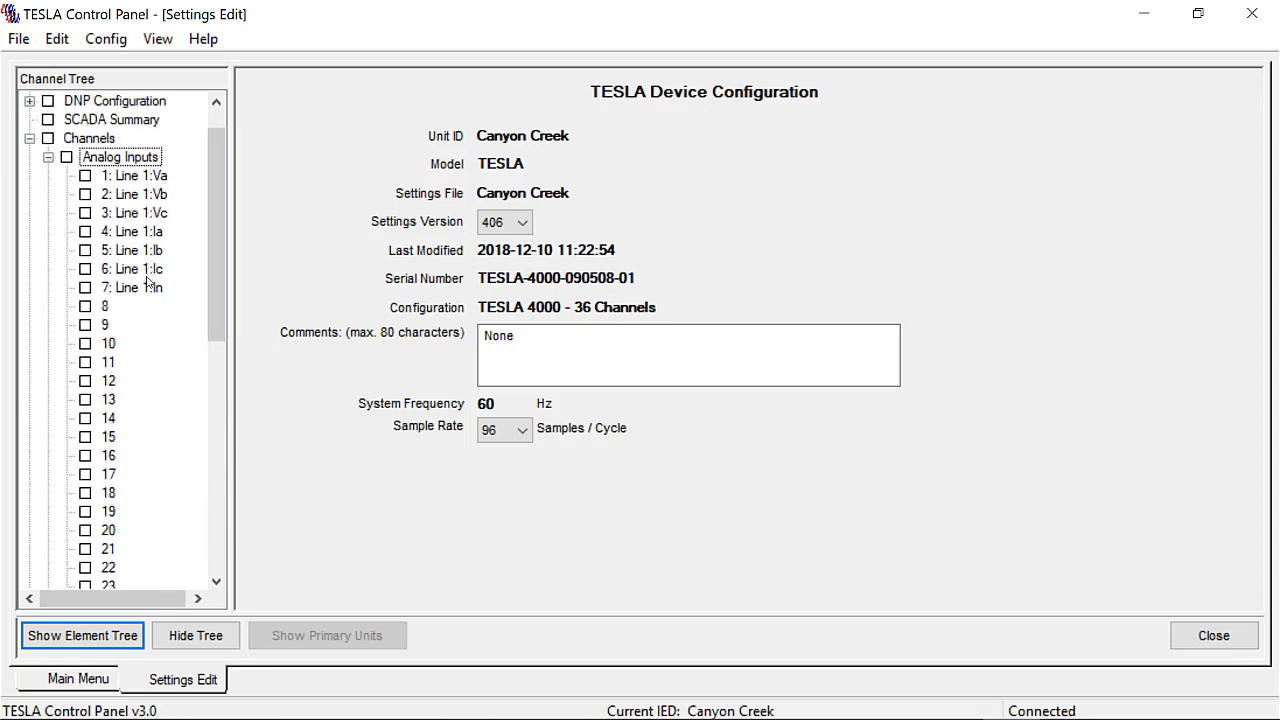
pyautogui.moveTo(208, 303); pyautogui.dragTo(210, 485)
pyautogui.click(48, 438)
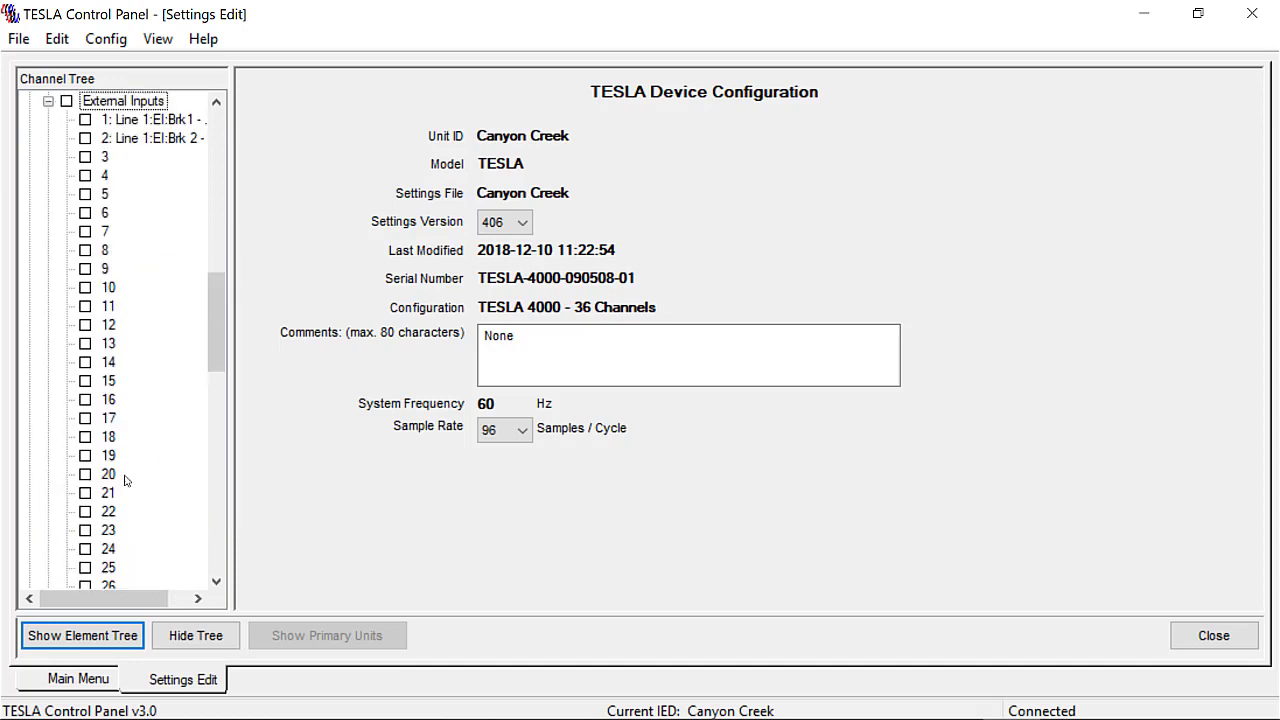
pyautogui.moveTo(220, 350); pyautogui.dragTo(222, 338)
pyautogui.moveTo(211, 283); pyautogui.dragTo(214, 150)
pyautogui.click(48, 456)
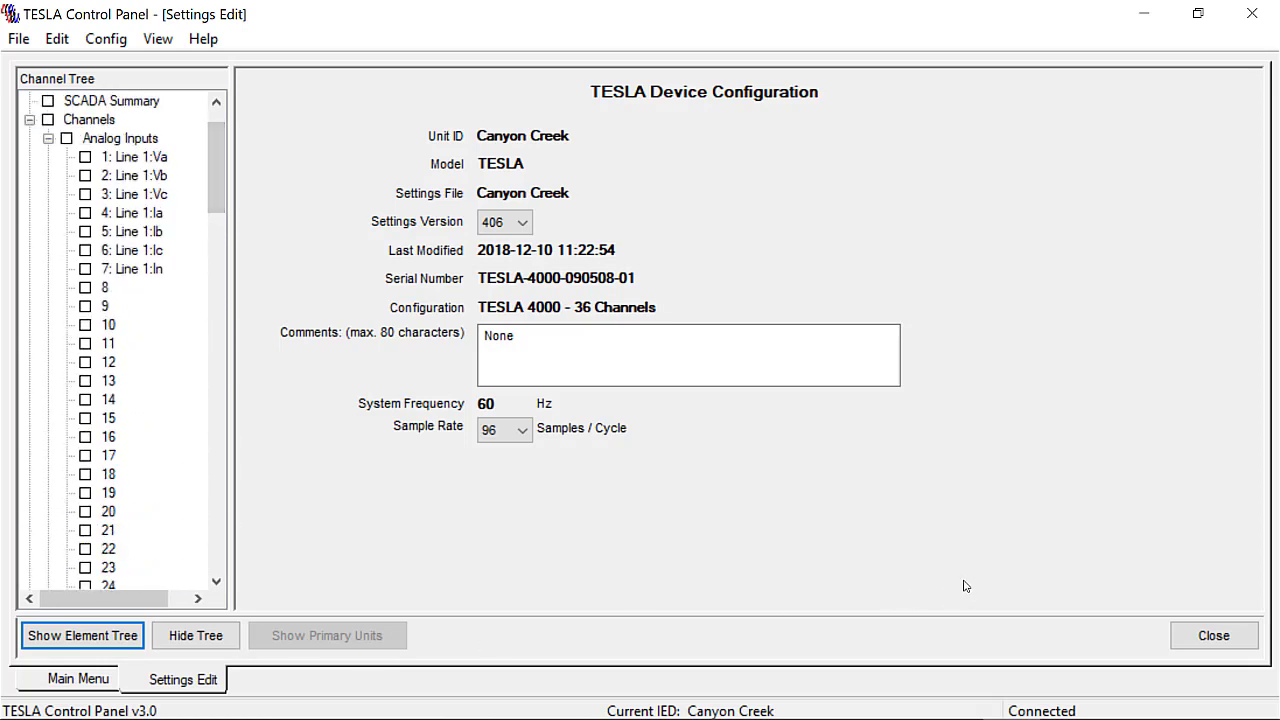
pyautogui.click(1211, 636)
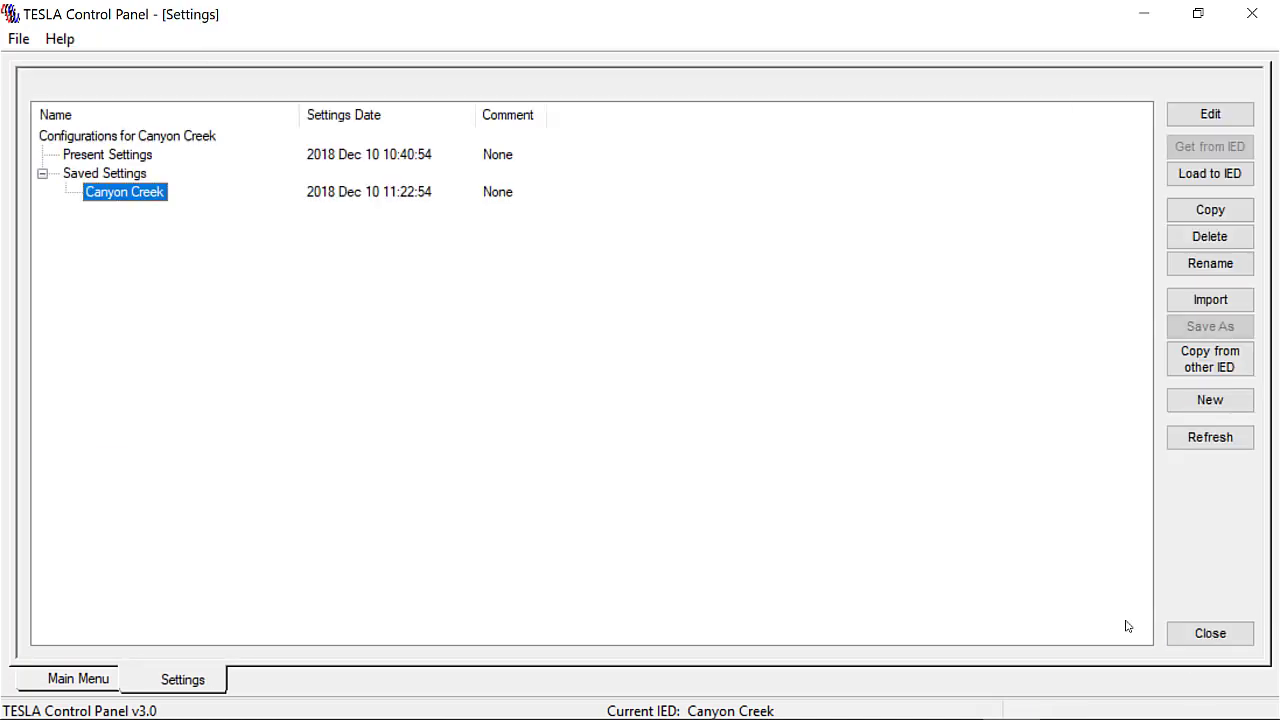
# Step: Load the saved Canyon Creek configuration to the IED, accepting the possible erasure of CDR data
pyautogui.click(1209, 174)
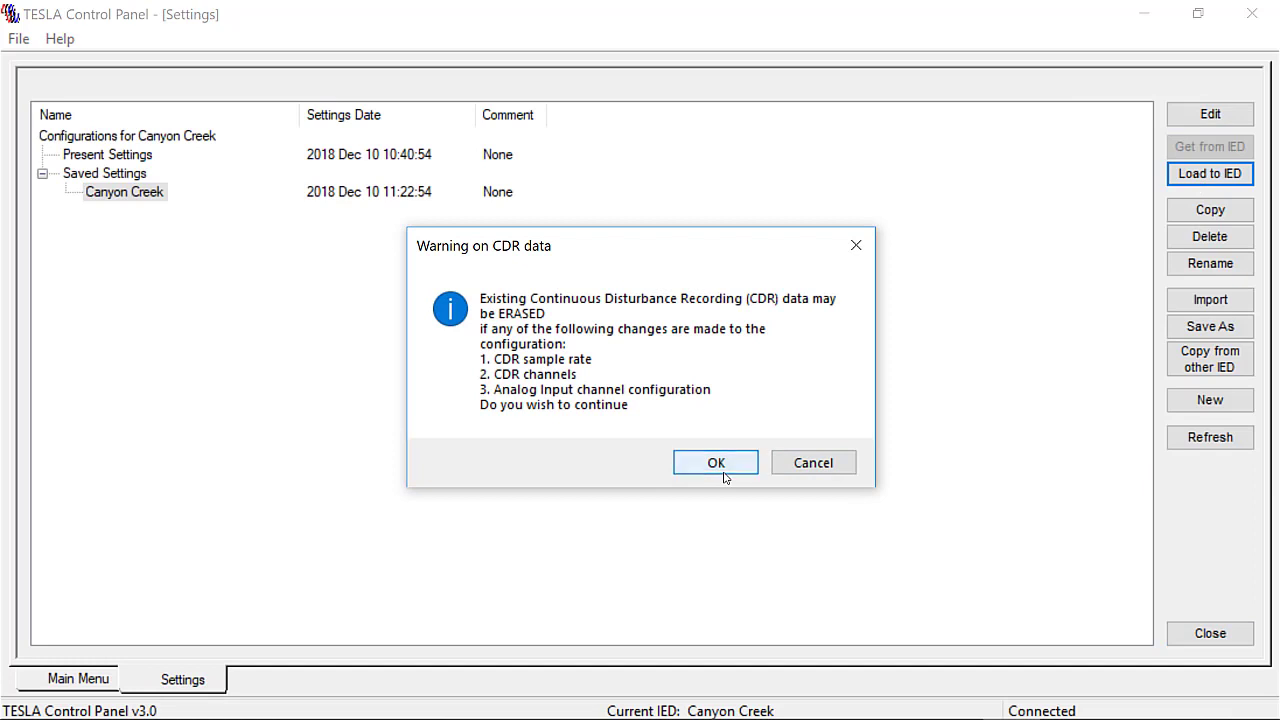
pyautogui.click(716, 464)
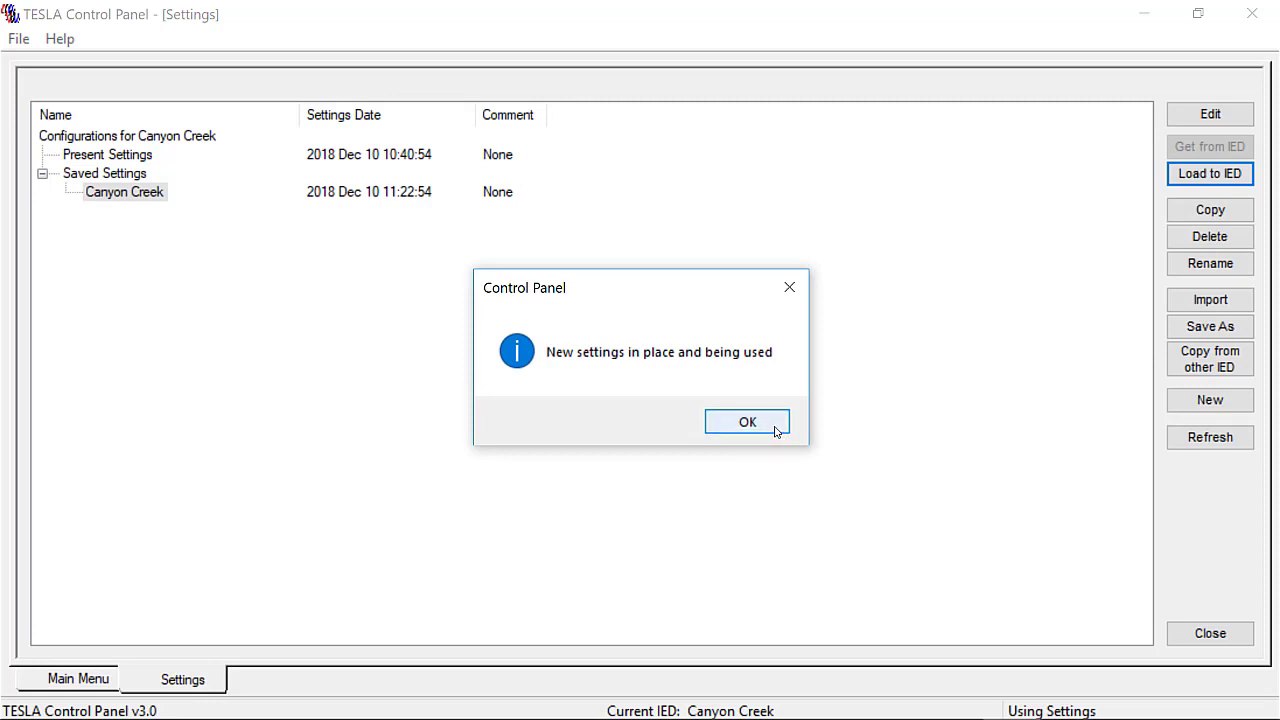
pyautogui.click(776, 424)
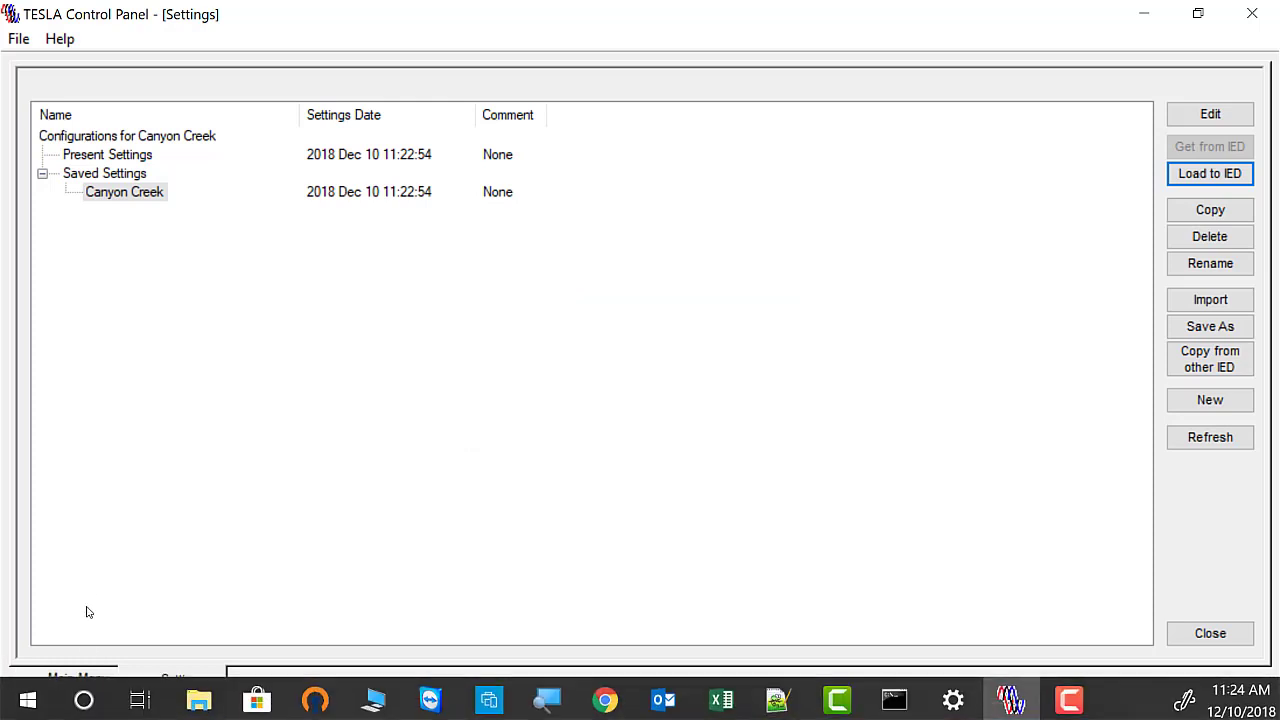
# Step: Open the metering view for Canyon Creek and examine the Analogs, Digitals and Sub A meter groups
pyautogui.click(78, 679)
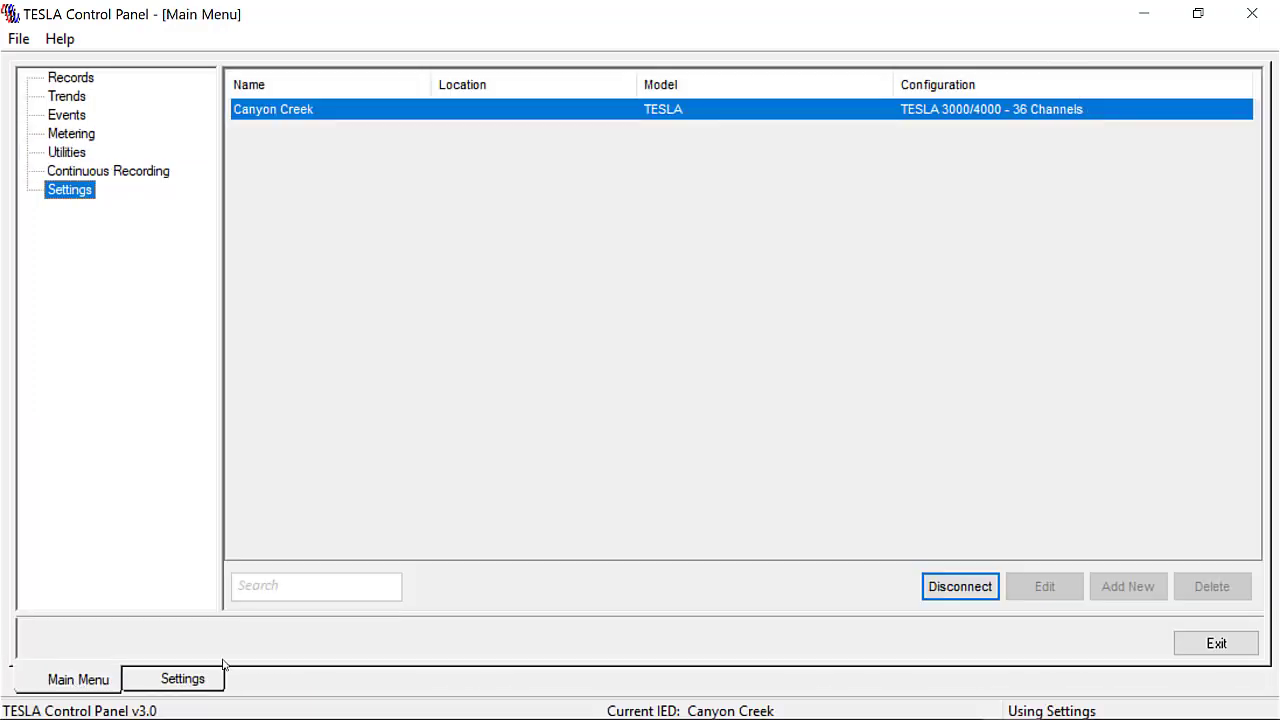
pyautogui.doubleClick(72, 135)
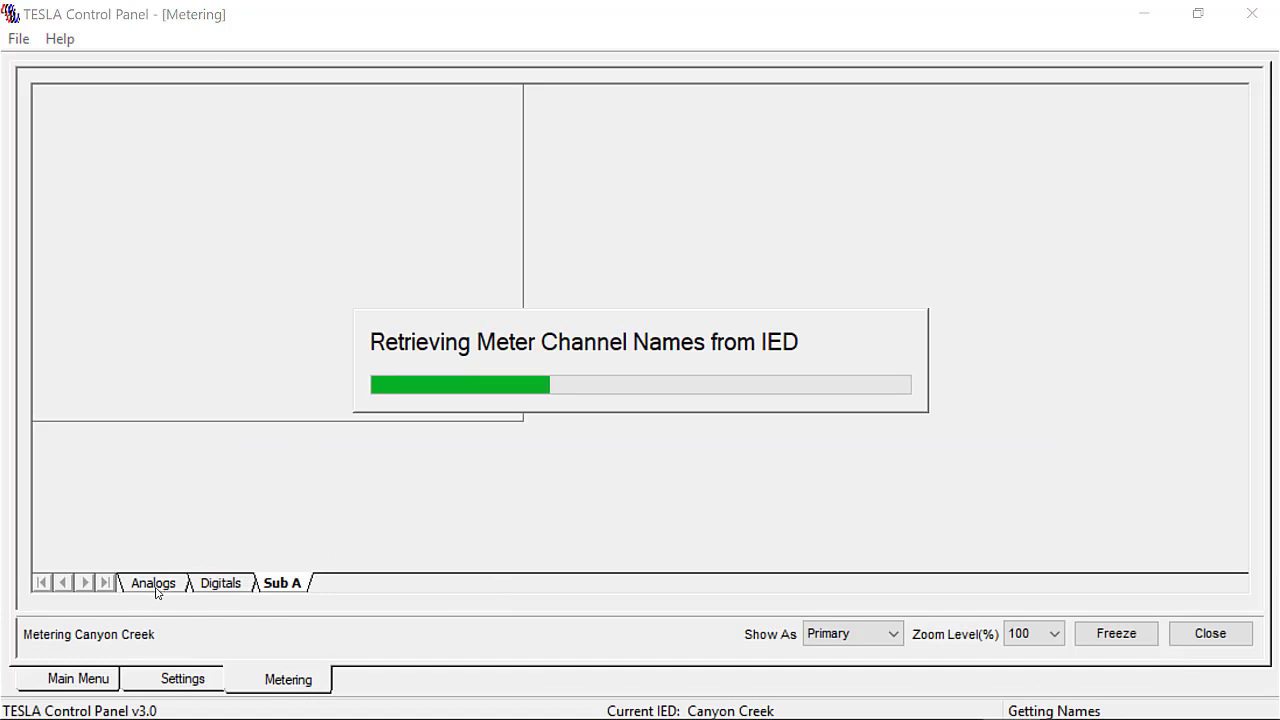
pyautogui.click(155, 588)
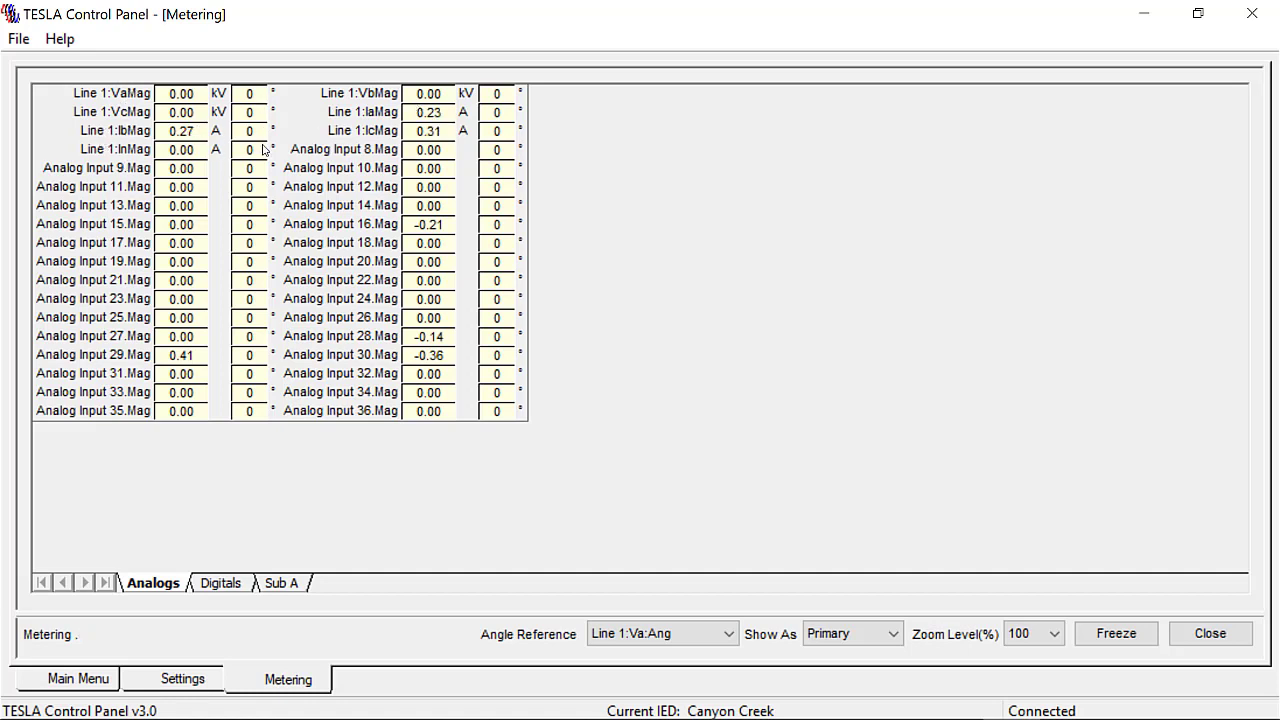
pyautogui.click(231, 588)
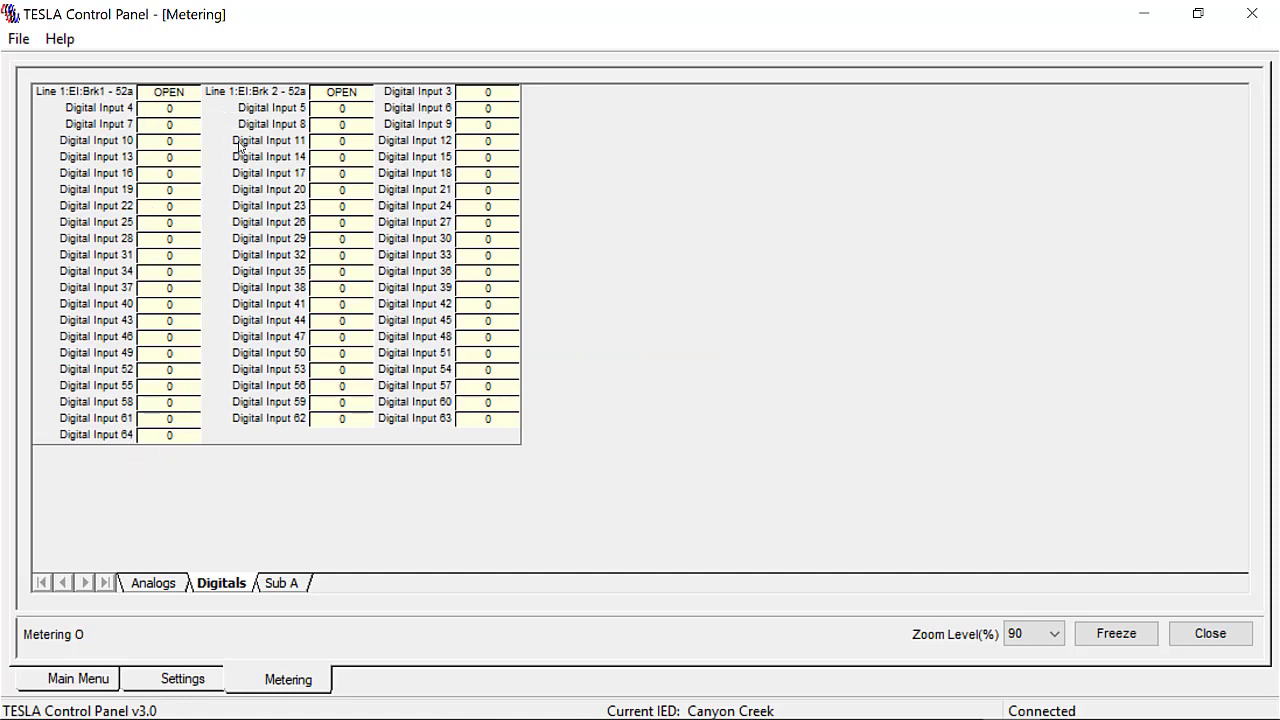
pyautogui.click(283, 583)
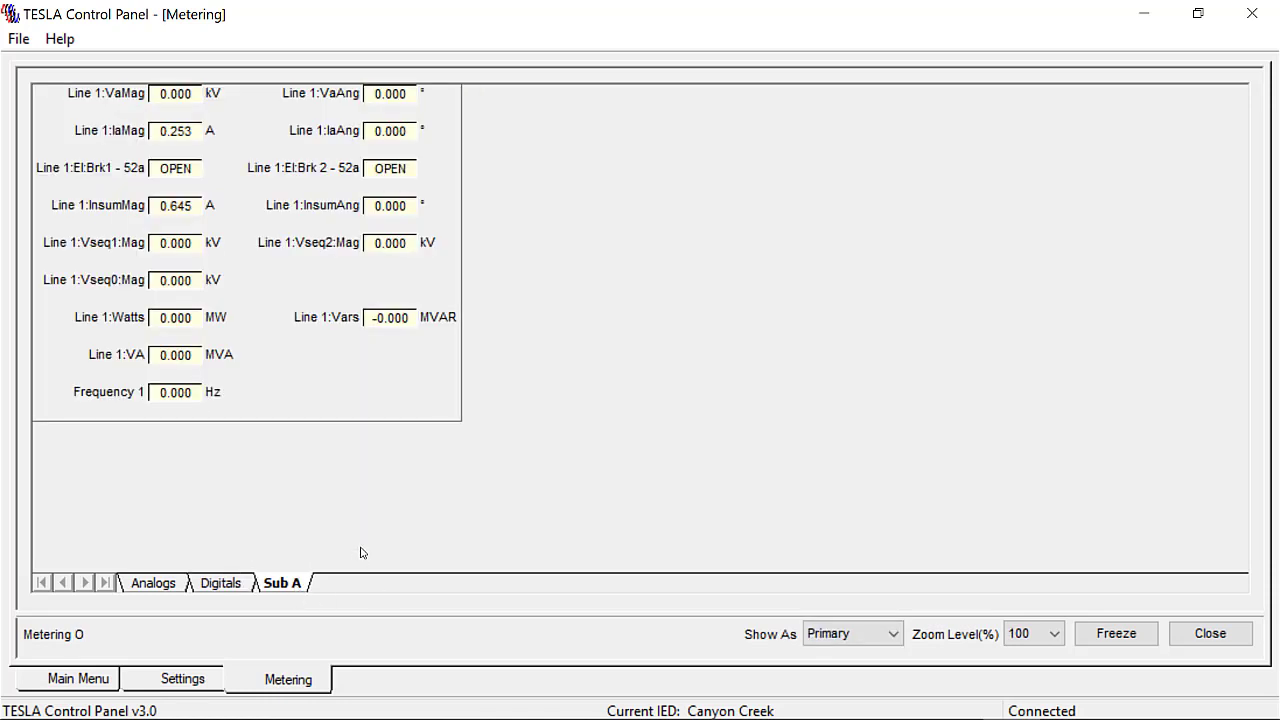